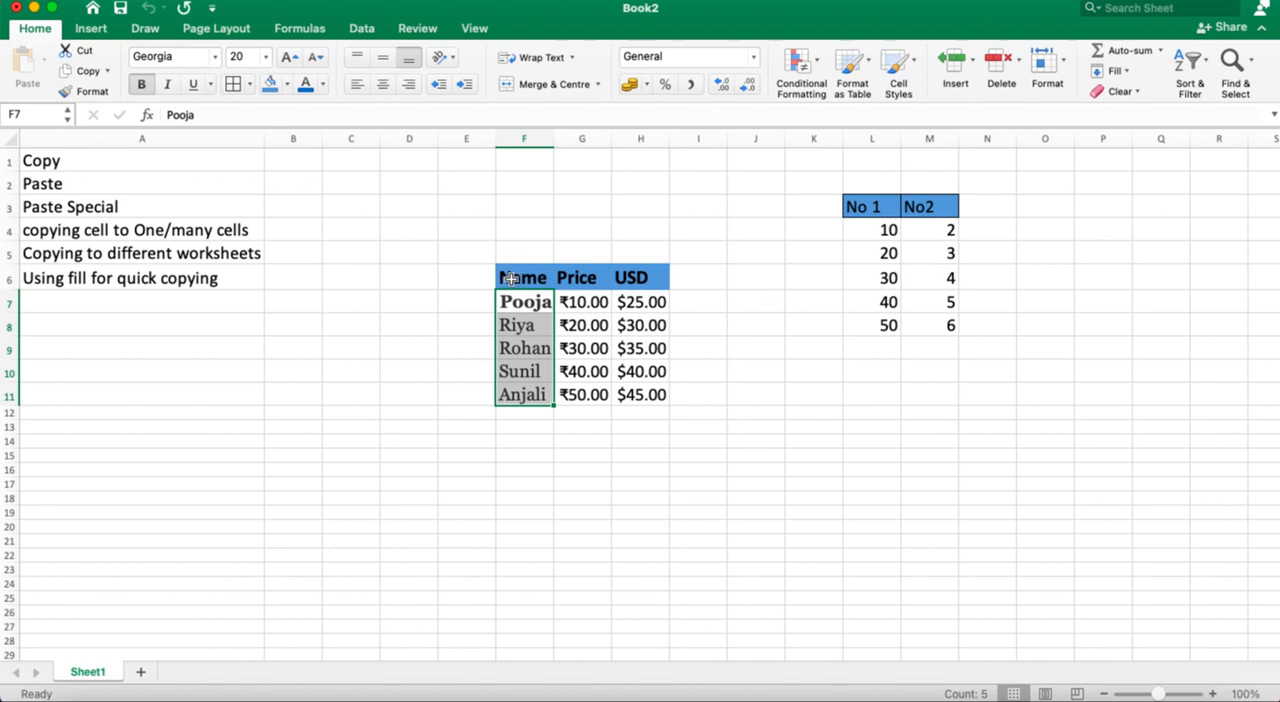
Step: Copy the Name, Price and USD table in F6:H11 and paste it with everything included at H17
{"action": "left_click_drag", "start_coordinate": [511, 278], "coordinate": [640, 395]}
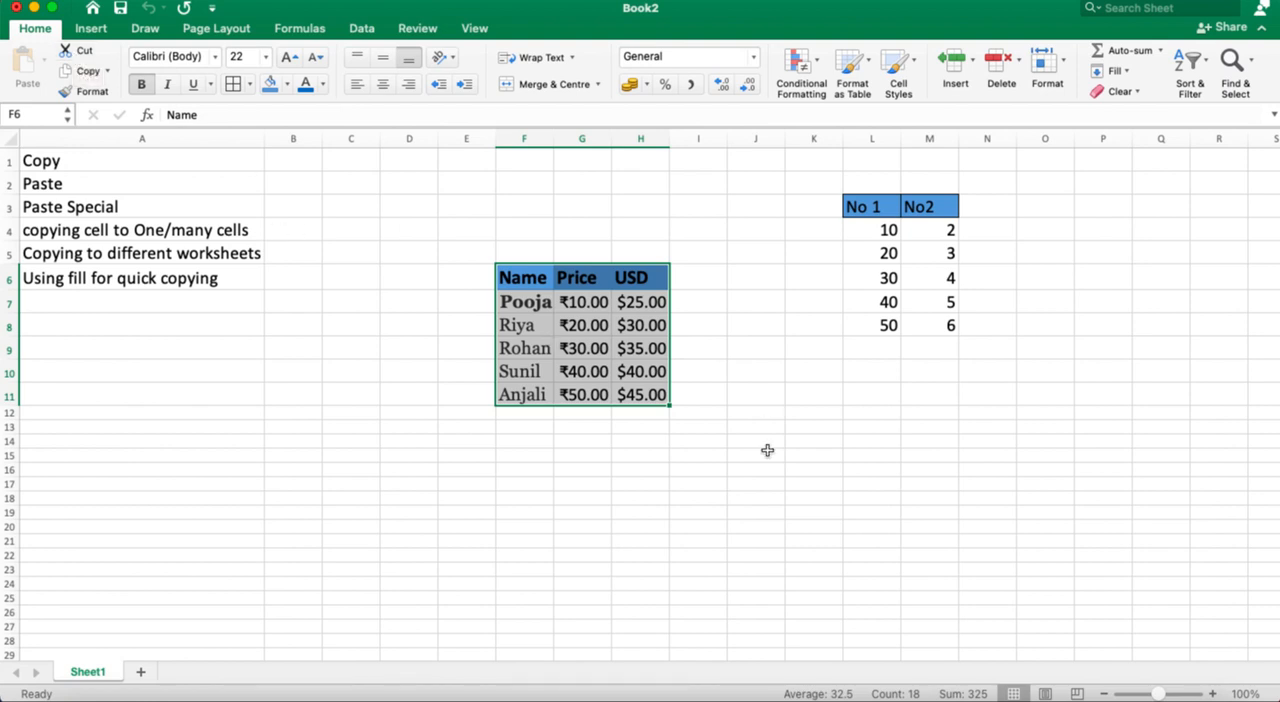
{"action": "left_click", "coordinate": [84, 71]}
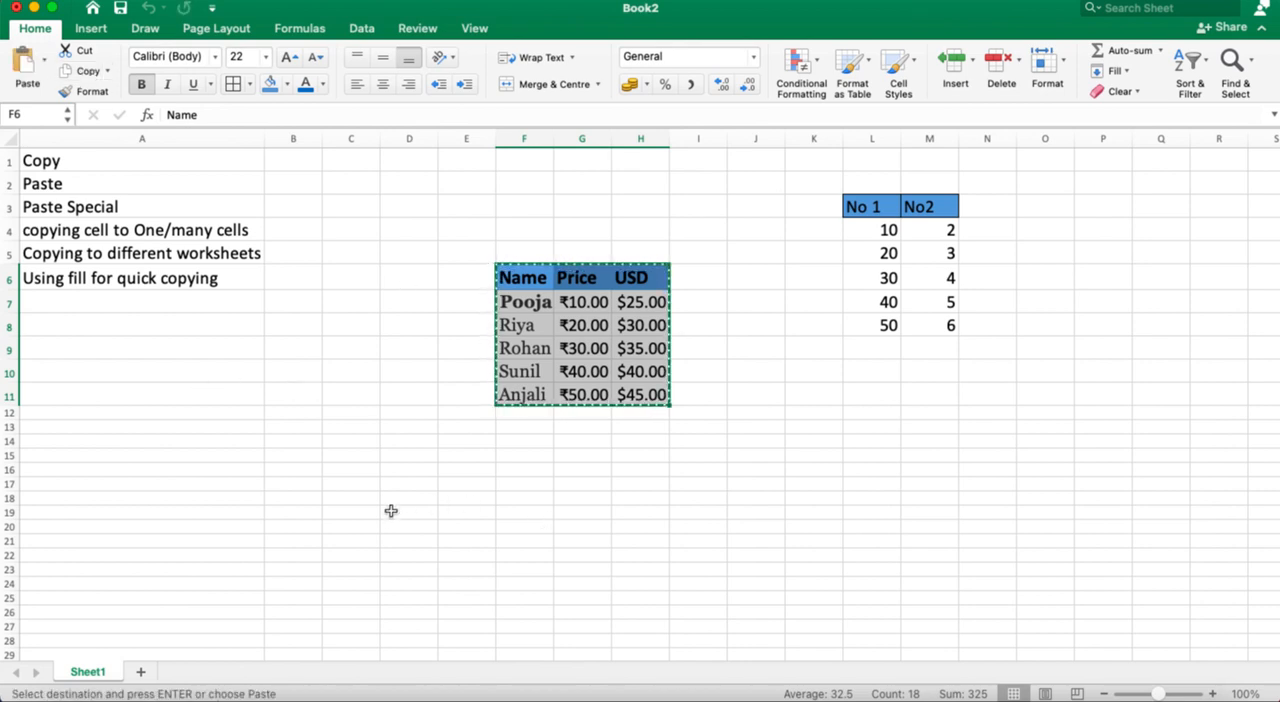
{"action": "left_click", "coordinate": [641, 489]}
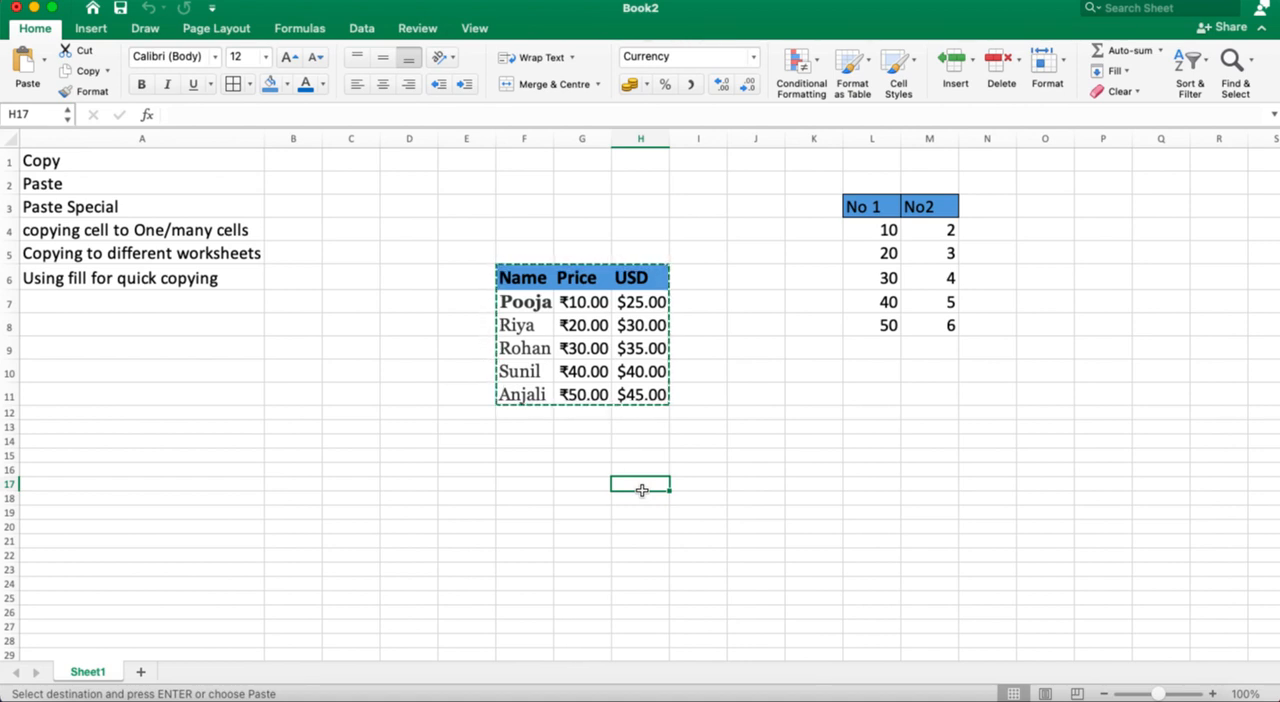
{"action": "left_click", "coordinate": [18, 84]}
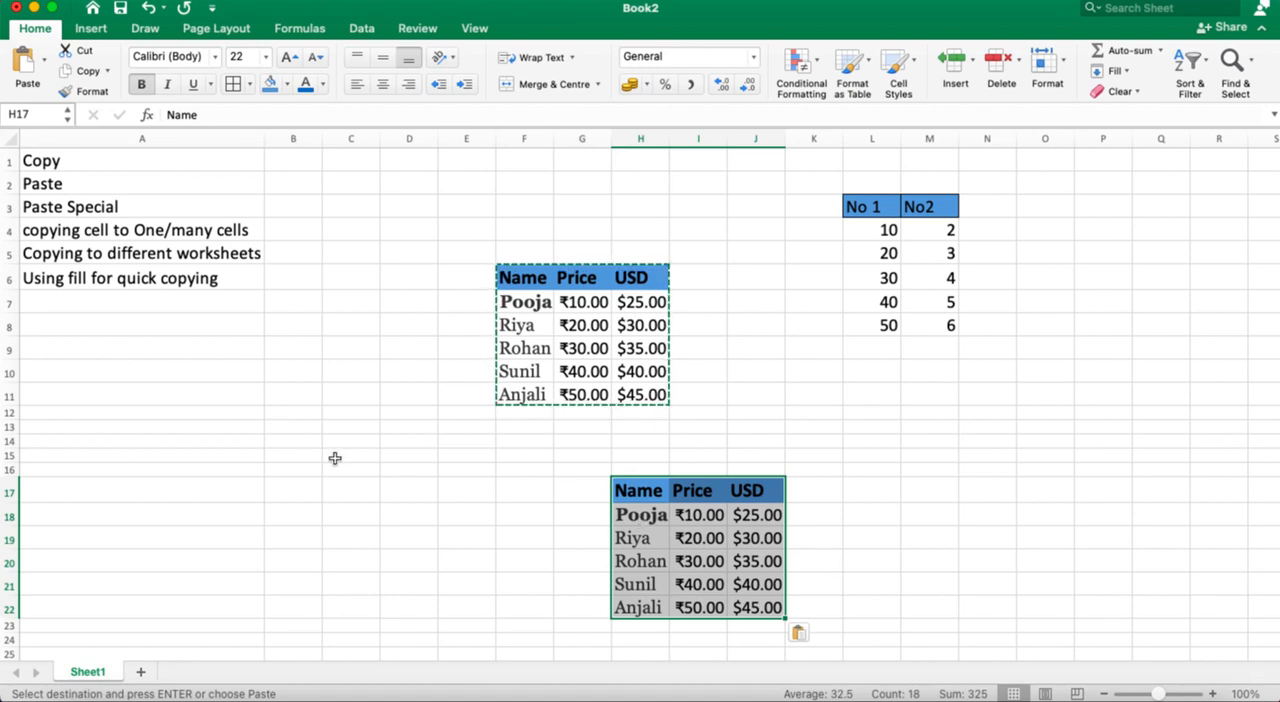
Step: Paste only the values of the copied table at C18, without its formatting
{"action": "left_click", "coordinate": [257, 509]}
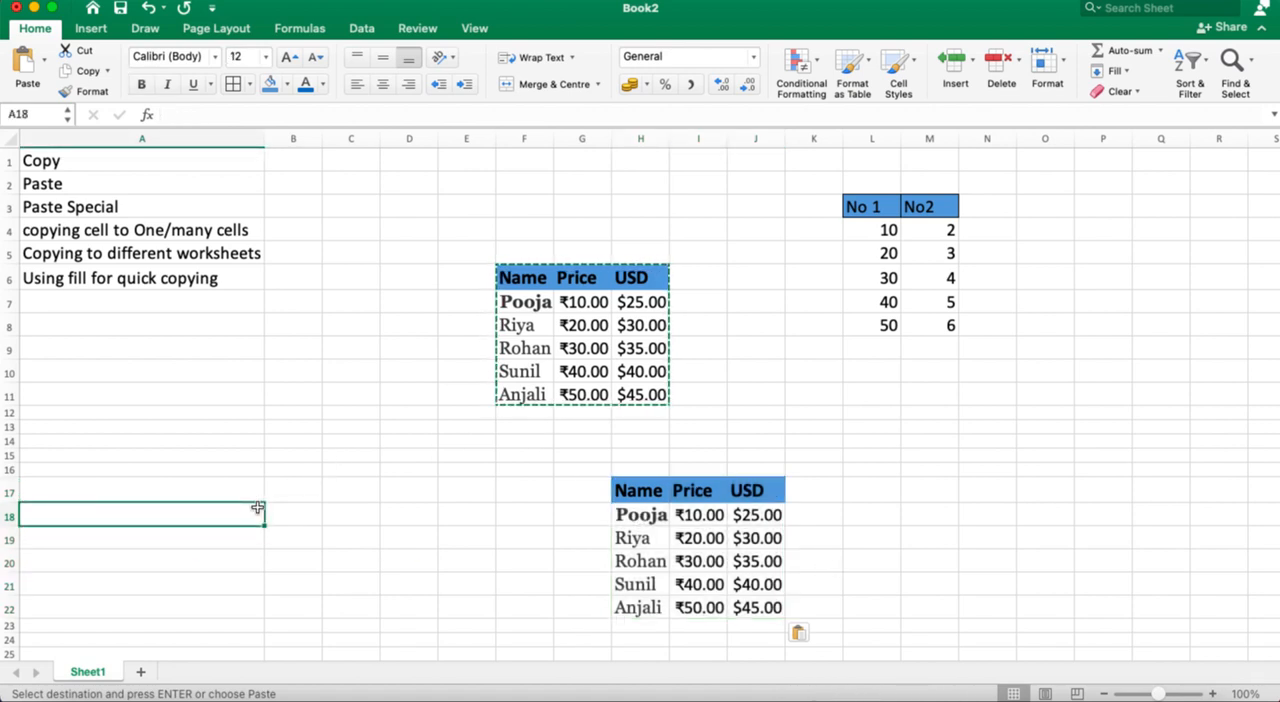
{"action": "left_click", "coordinate": [324, 511]}
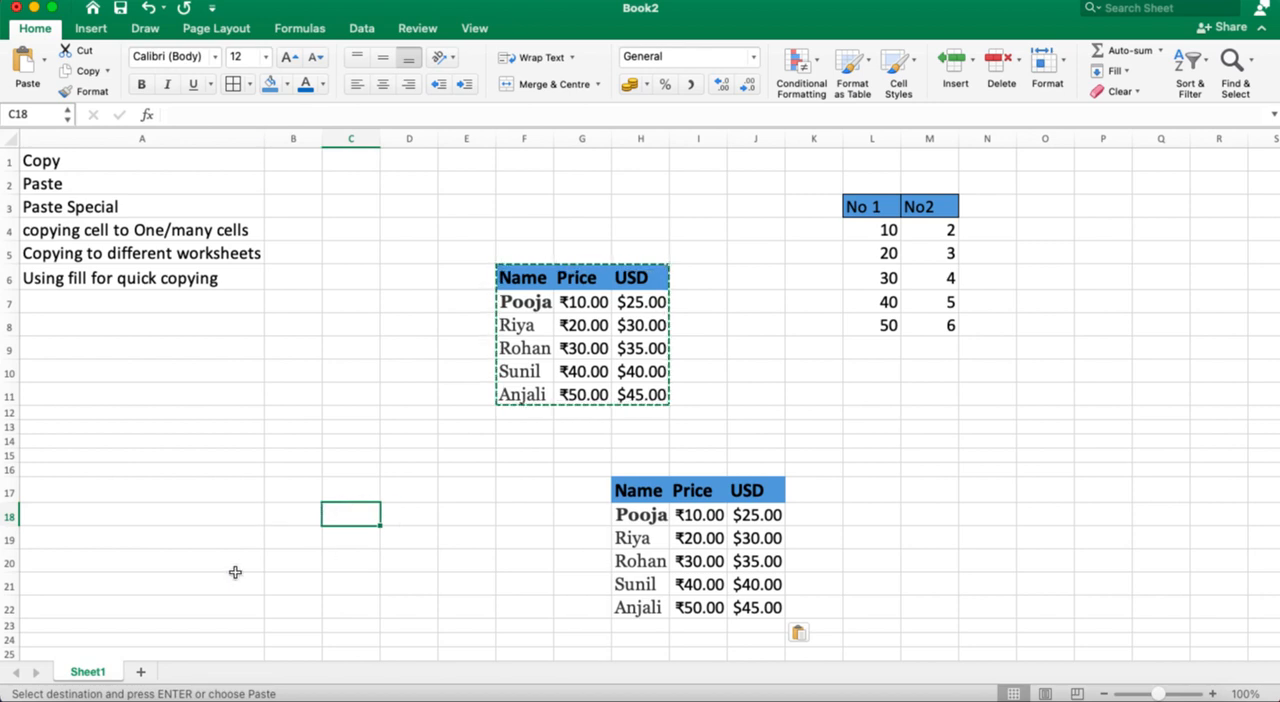
{"action": "left_click", "coordinate": [47, 64]}
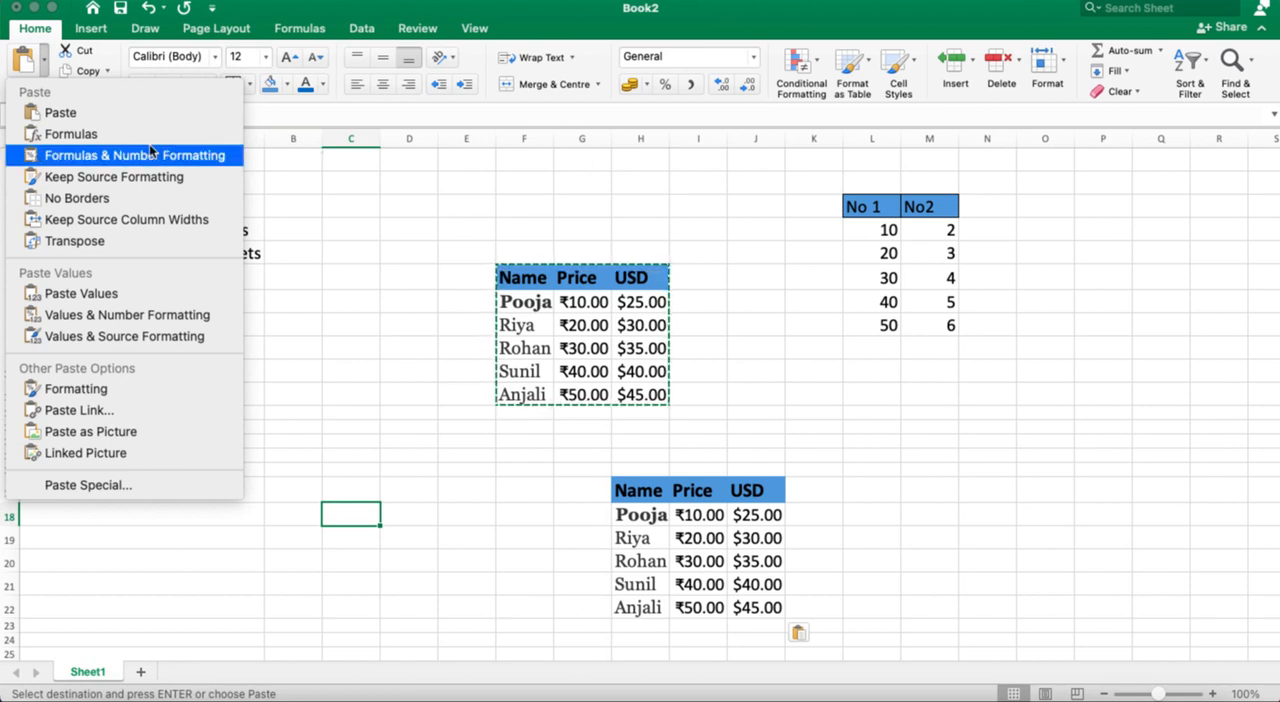
{"action": "left_click", "coordinate": [123, 293]}
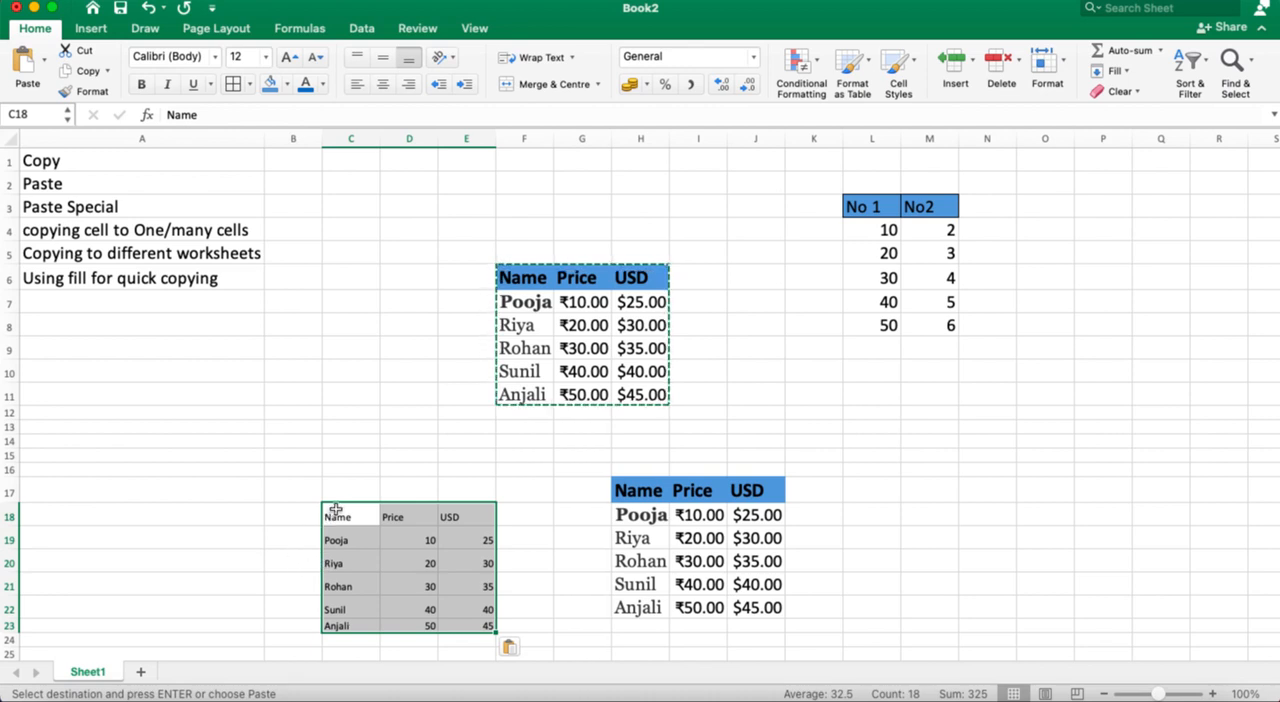
Step: Set the font size of the values-only table in C18:E23 to 18
{"action": "left_click_drag", "start_coordinate": [336, 511], "coordinate": [480, 628]}
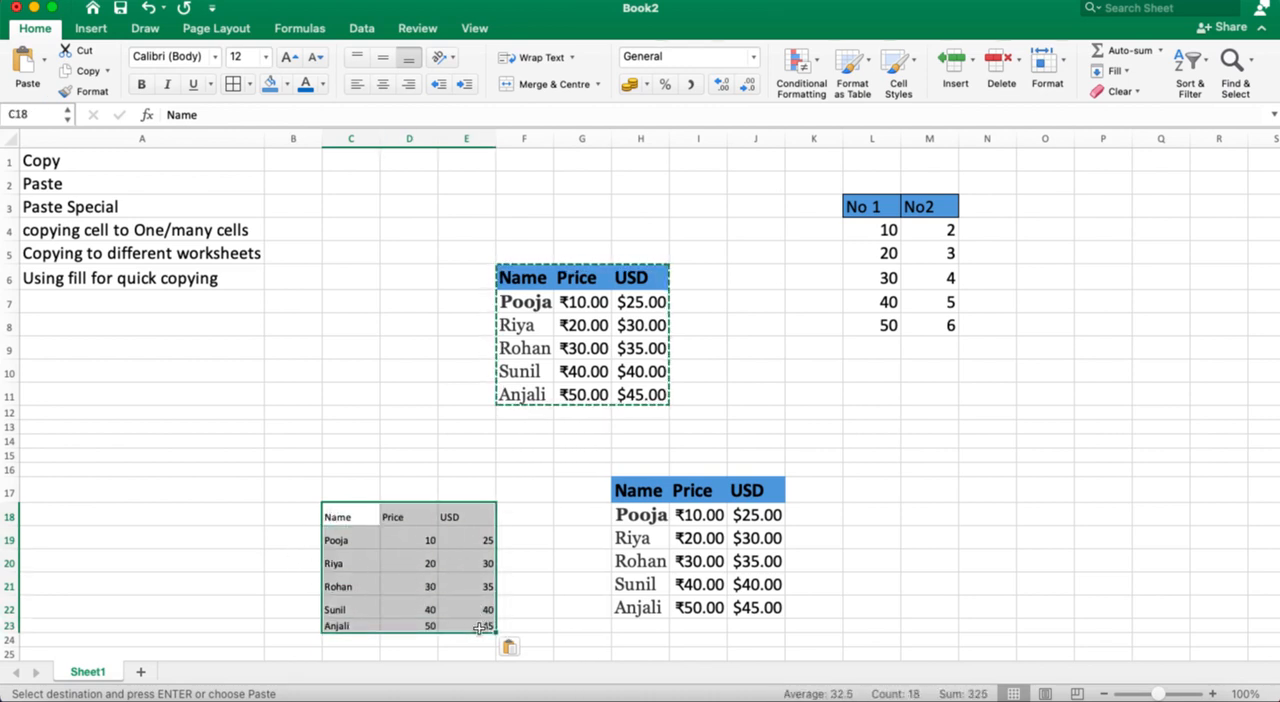
{"action": "left_click", "coordinate": [265, 57]}
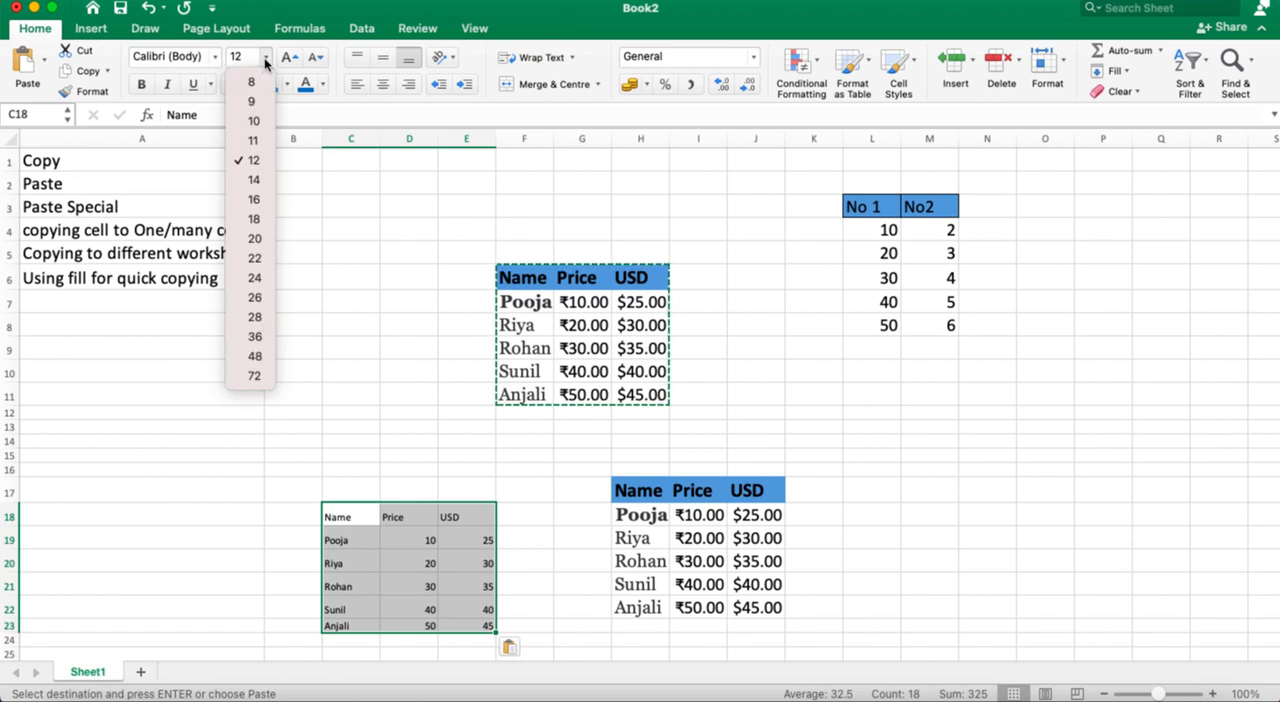
{"action": "left_click", "coordinate": [255, 219]}
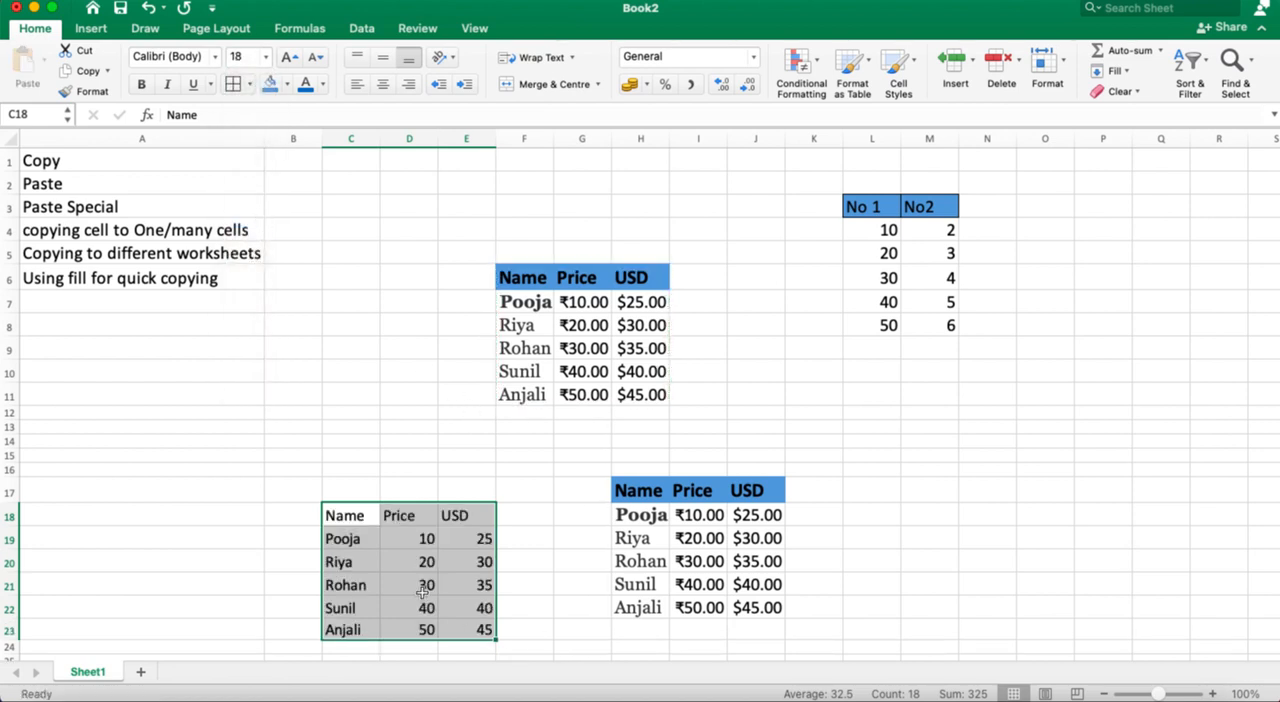
{"action": "left_click", "coordinate": [402, 415]}
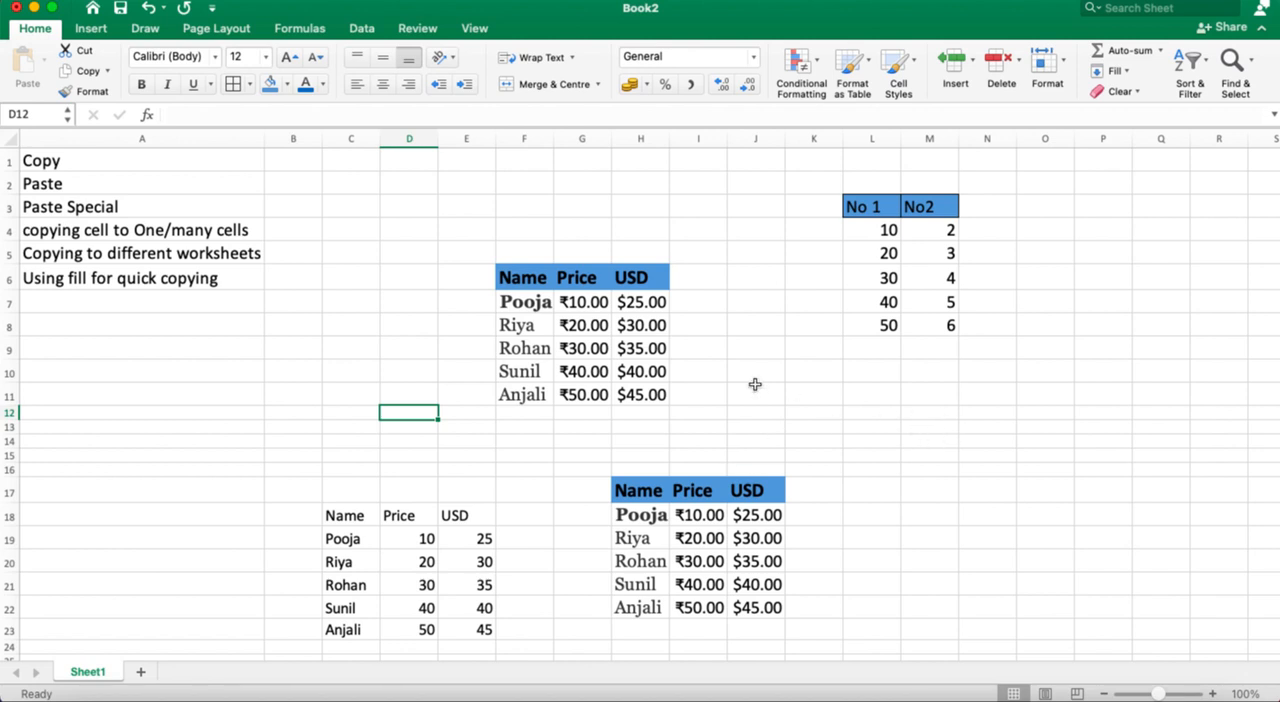
Step: Copy the table in F6:H11, paste only its formatting at N12, and undo that paste
{"action": "left_click", "coordinate": [1003, 426]}
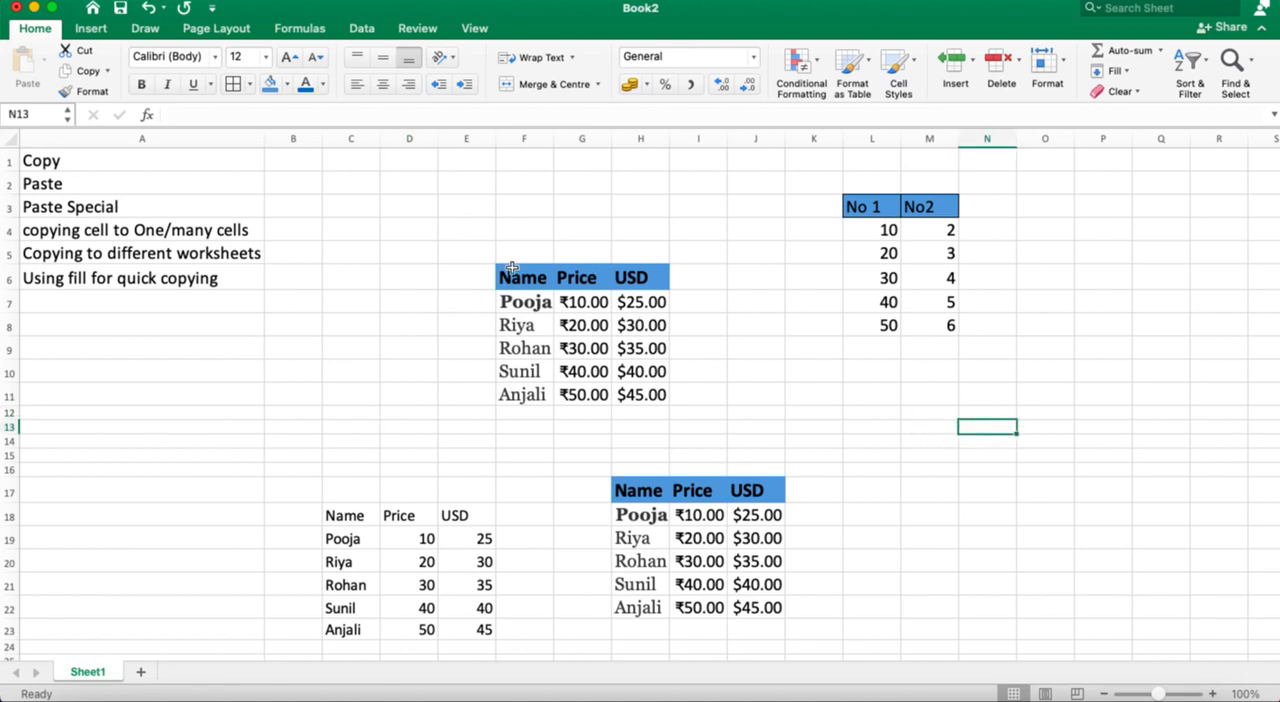
{"action": "left_click_drag", "start_coordinate": [505, 276], "coordinate": [640, 394]}
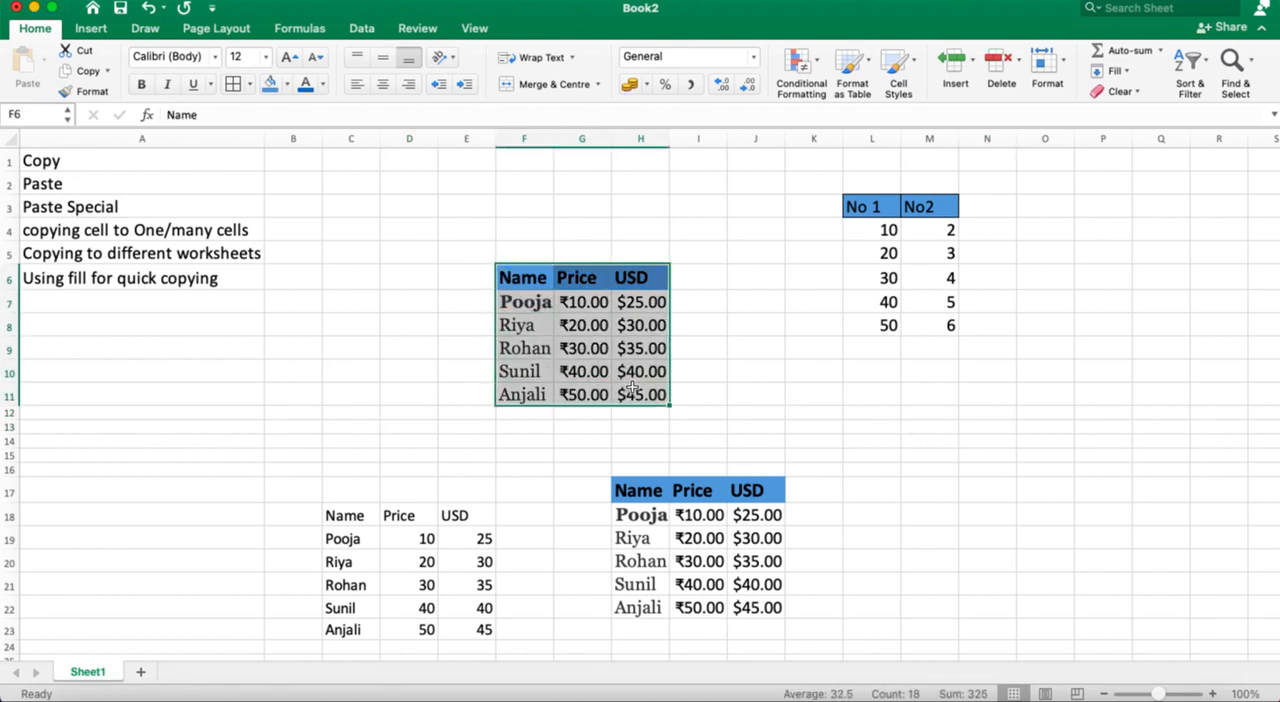
{"action": "left_click", "coordinate": [80, 71]}
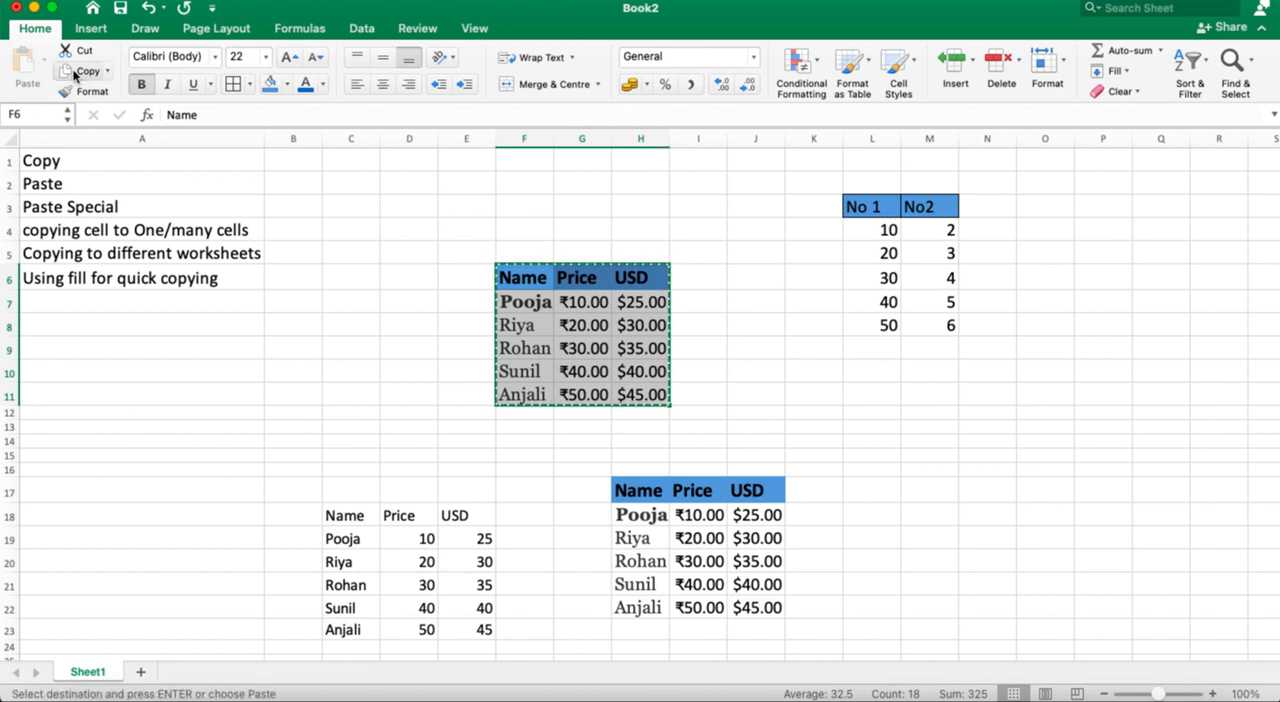
{"action": "left_click", "coordinate": [994, 411]}
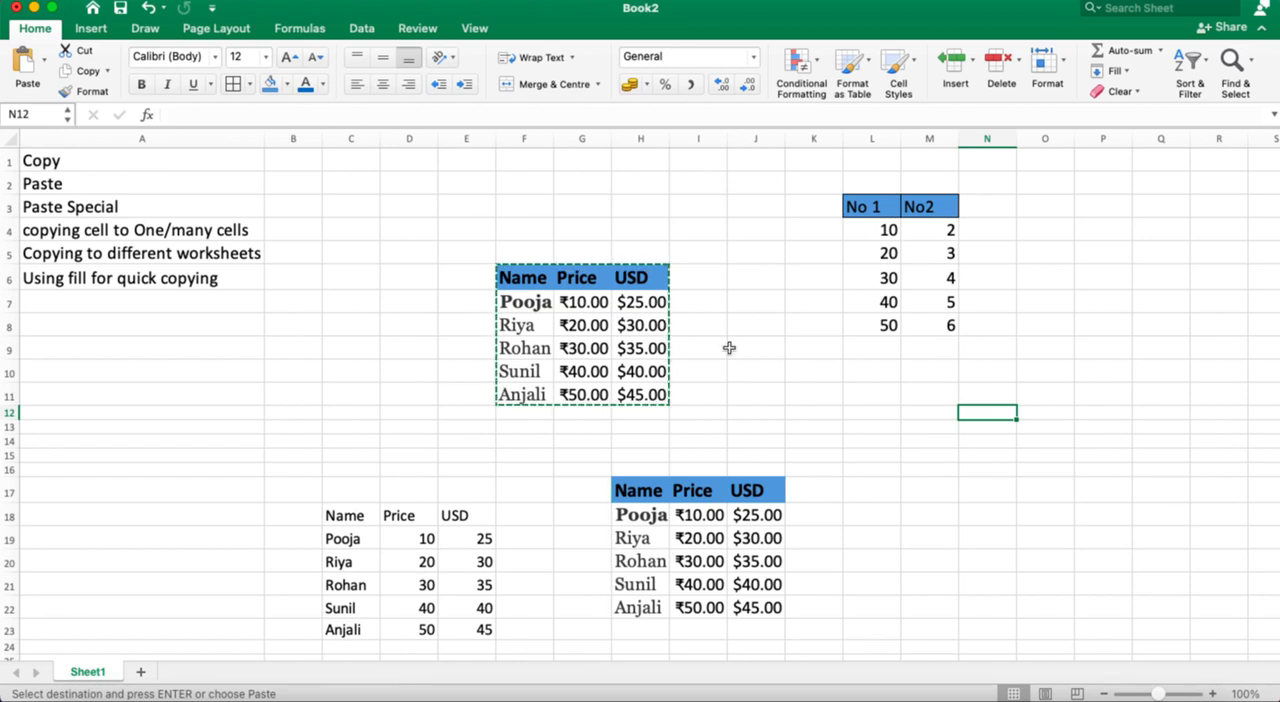
{"action": "left_click", "coordinate": [43, 64]}
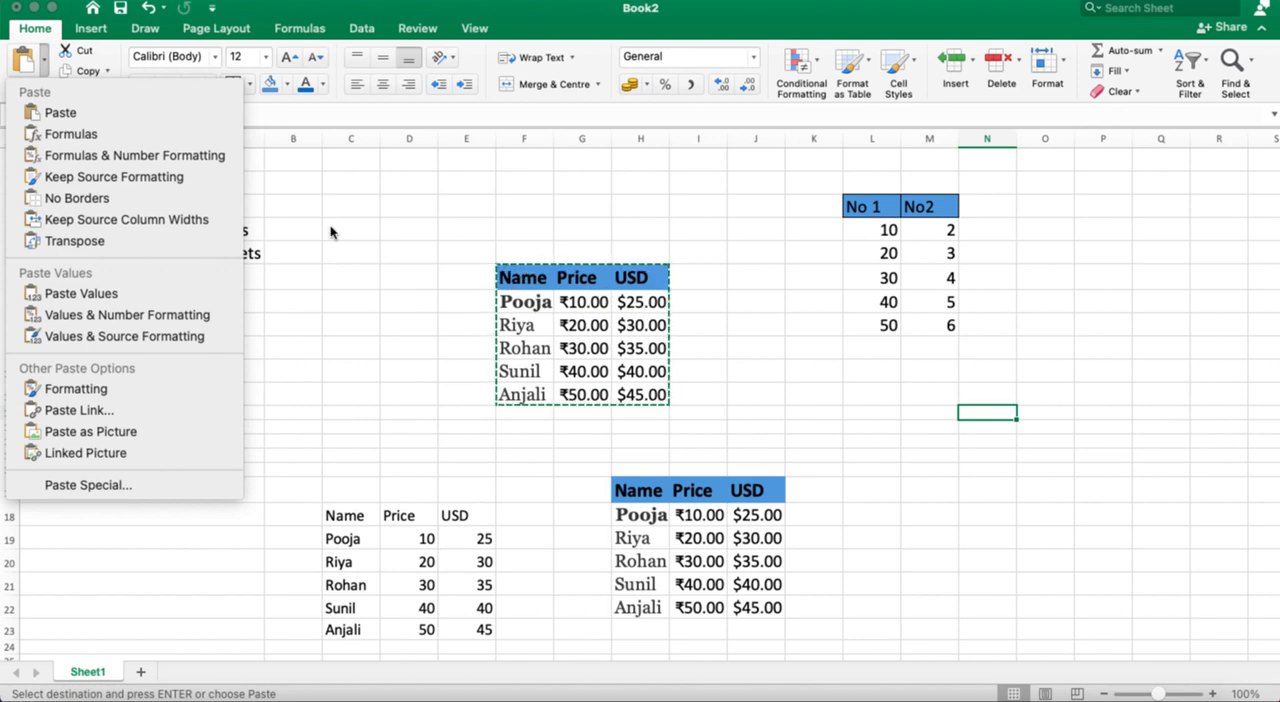
{"action": "left_click", "coordinate": [68, 388]}
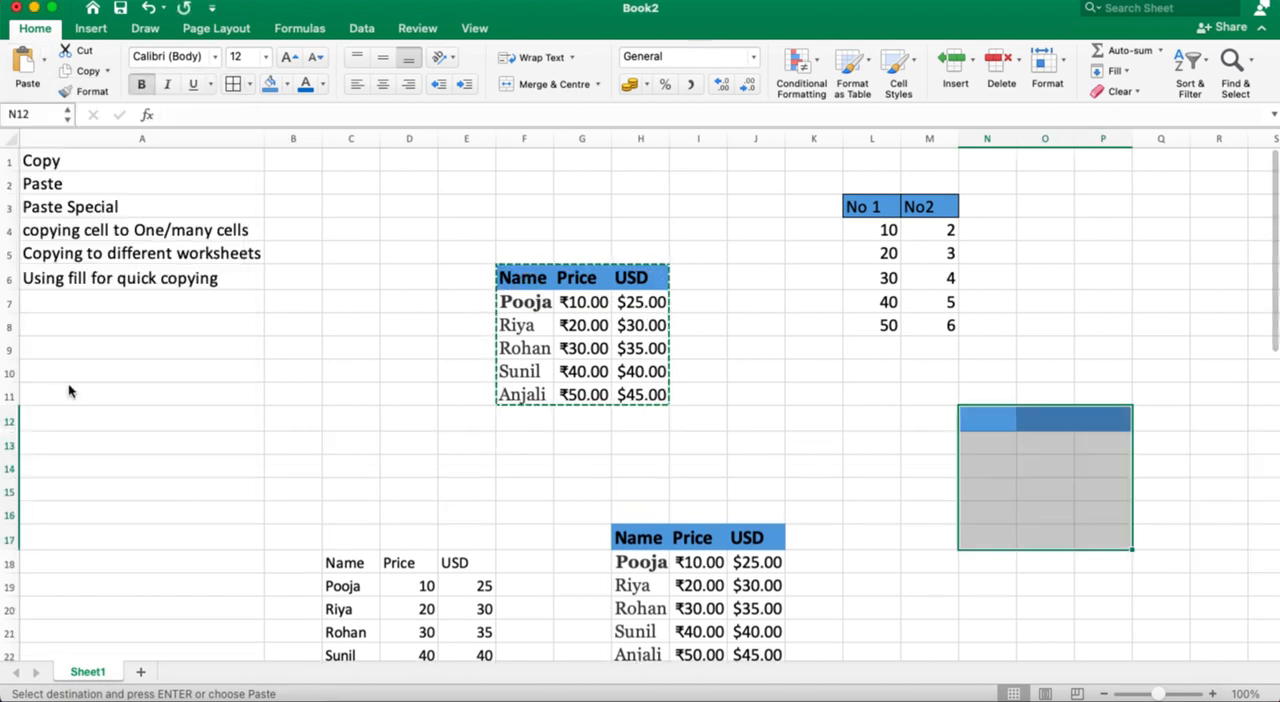
{"action": "left_click", "coordinate": [1035, 346]}
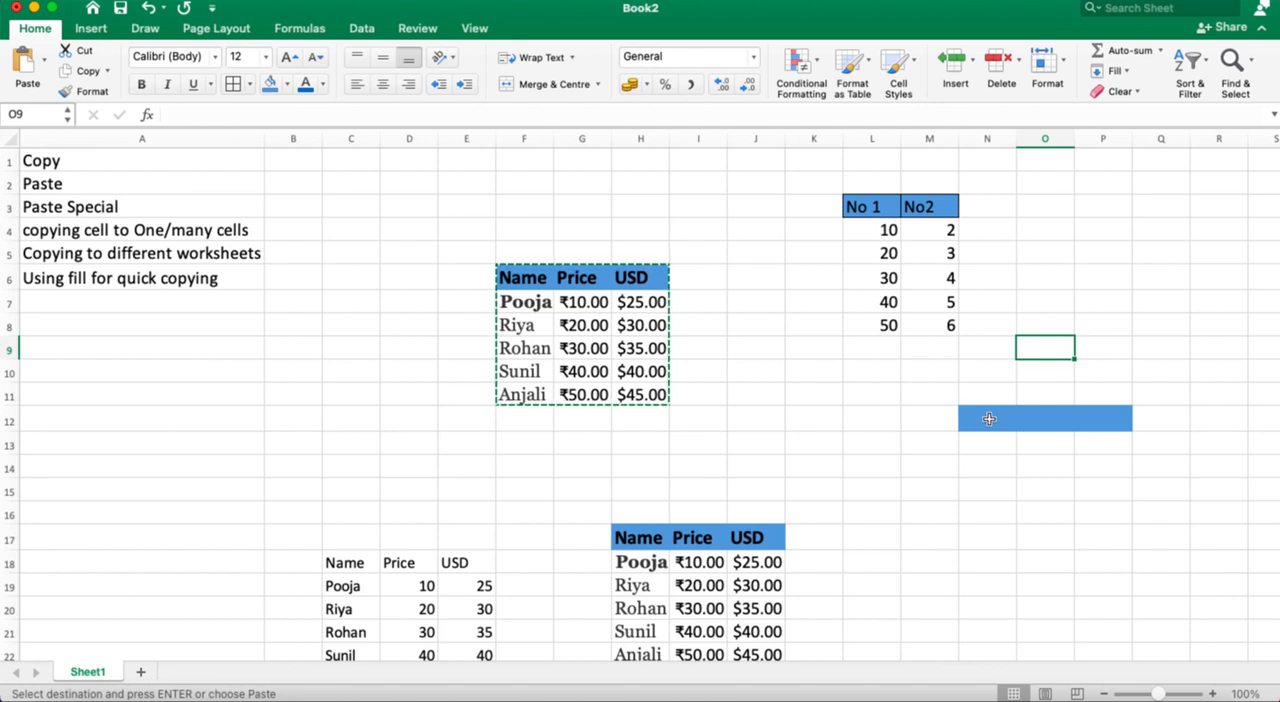
{"action": "key", "text": "super+z"}
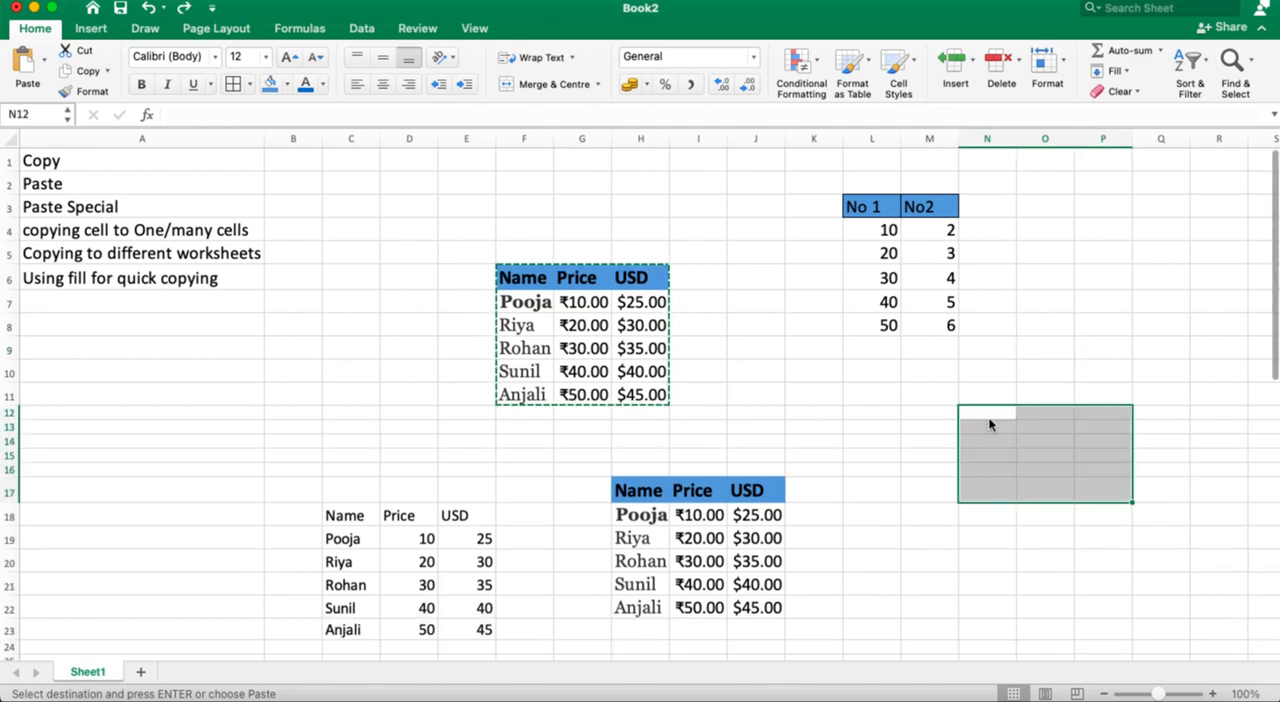
Step: Paste the copied table's formatting onto N12:P17 once more, check the header fill, and undo it again
{"action": "left_click", "coordinate": [44, 63]}
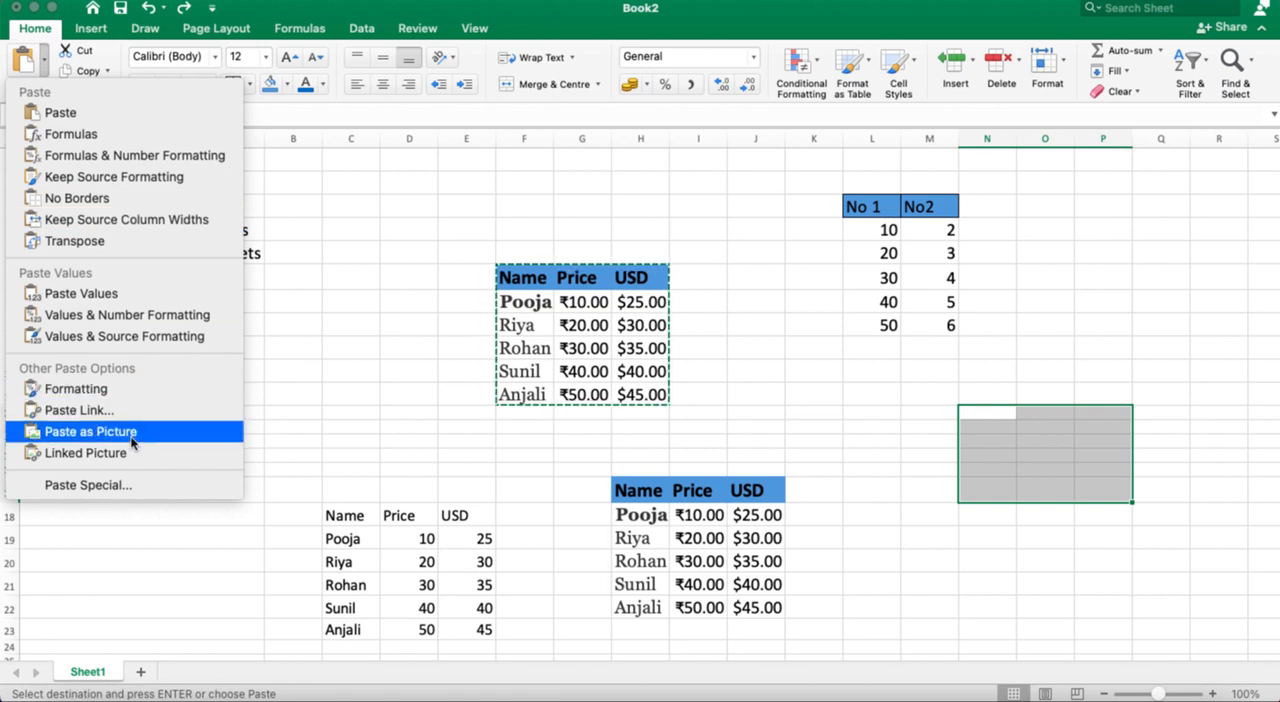
{"action": "left_click", "coordinate": [119, 389]}
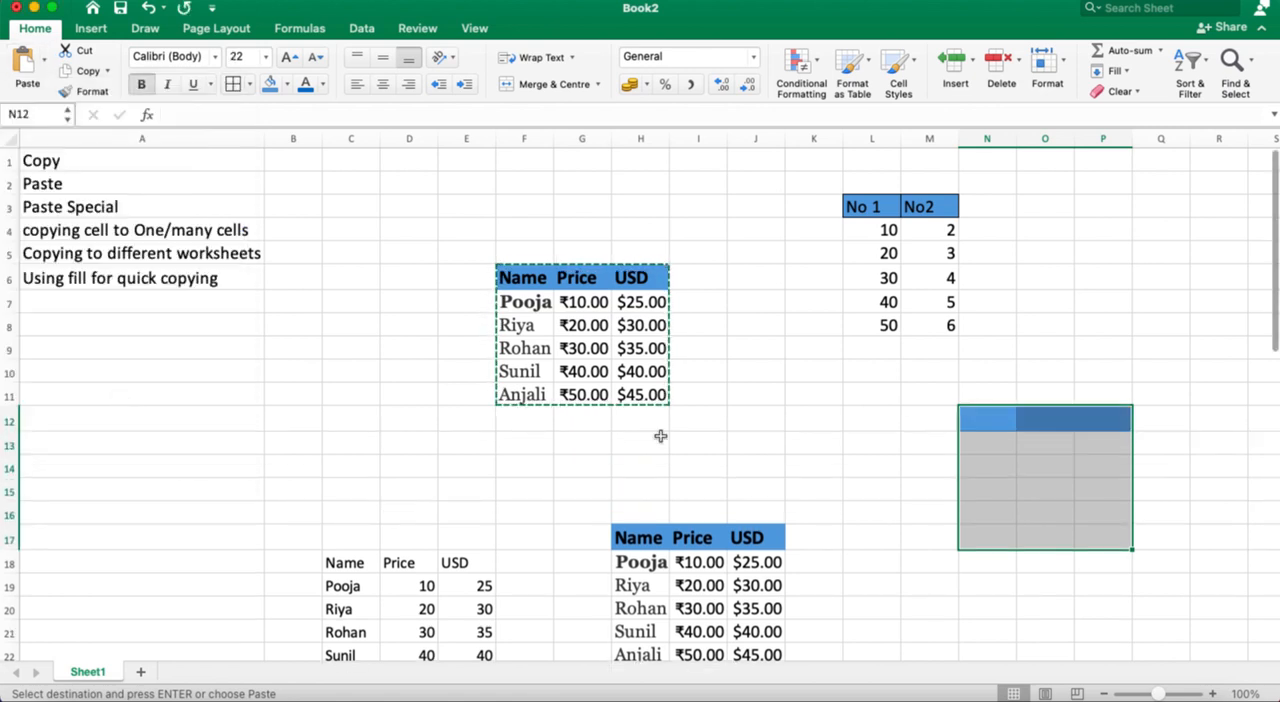
{"action": "left_click", "coordinate": [1068, 301]}
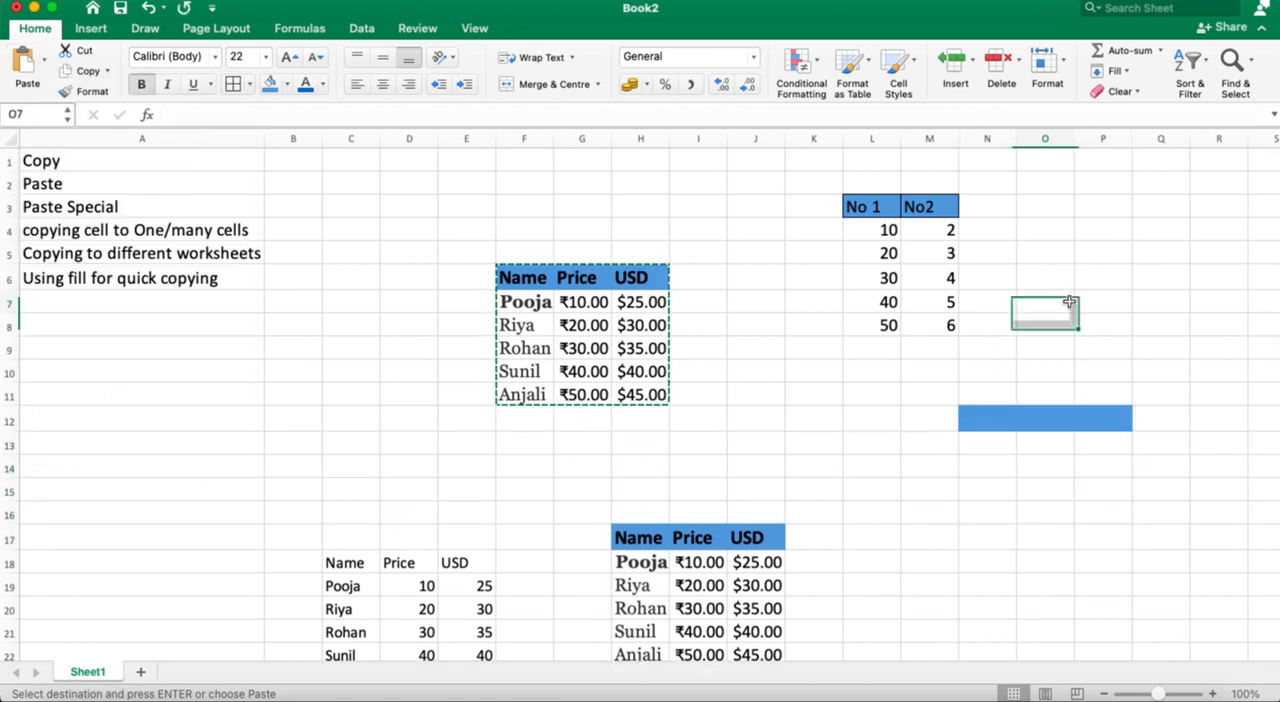
{"action": "left_click", "coordinate": [1024, 416]}
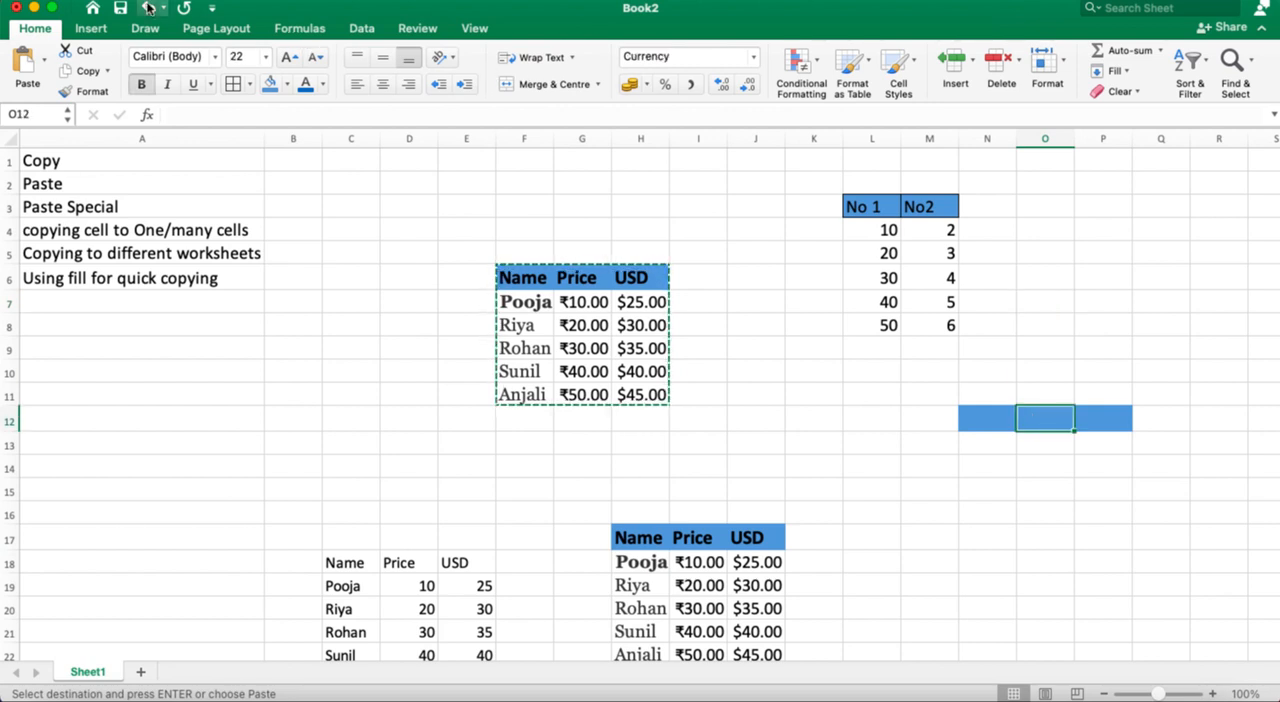
{"action": "left_click", "coordinate": [148, 8]}
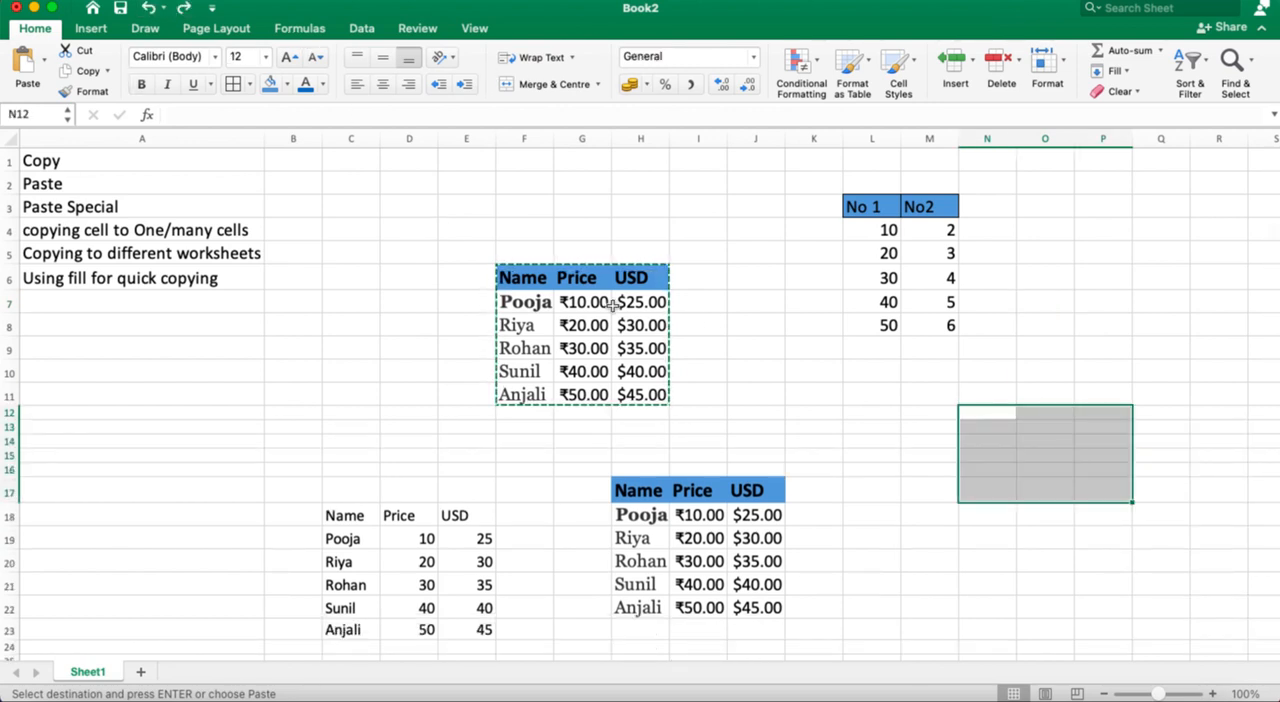
Step: Fill the Name column of the original table, F6:F11, with yellow and apply all borders to it
{"action": "left_click", "coordinate": [759, 341]}
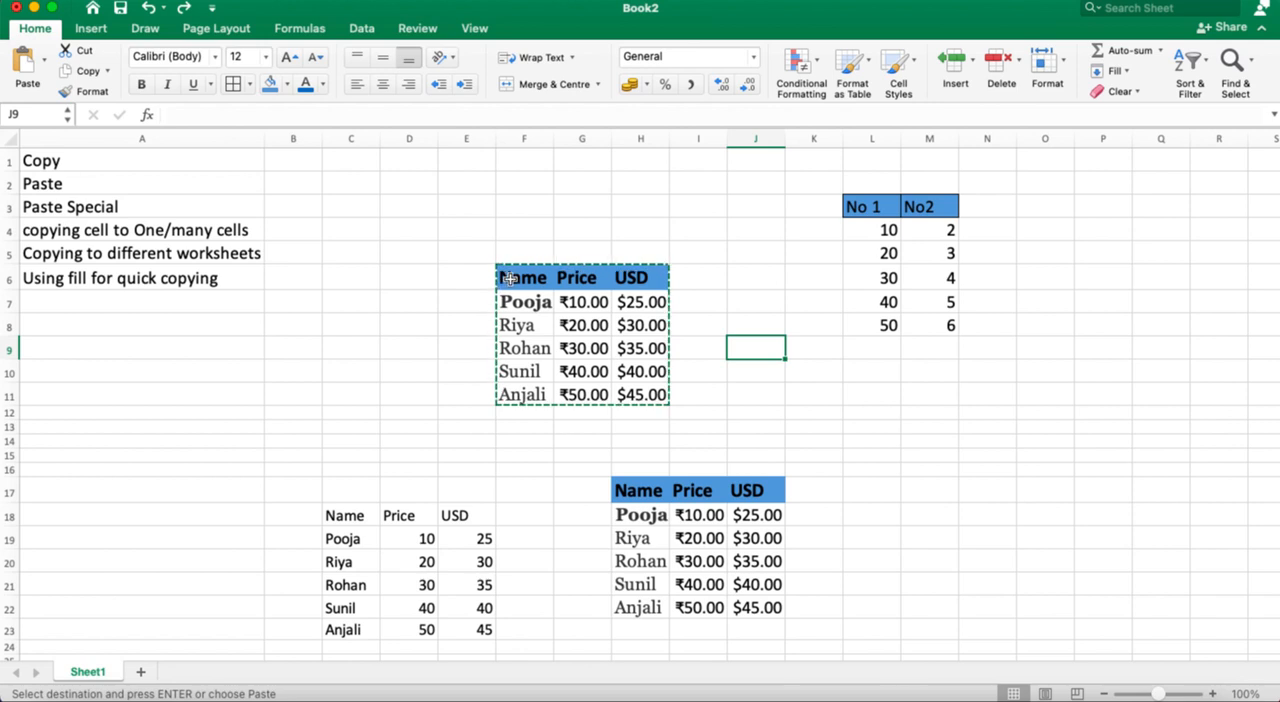
{"action": "left_click_drag", "start_coordinate": [510, 279], "coordinate": [540, 392]}
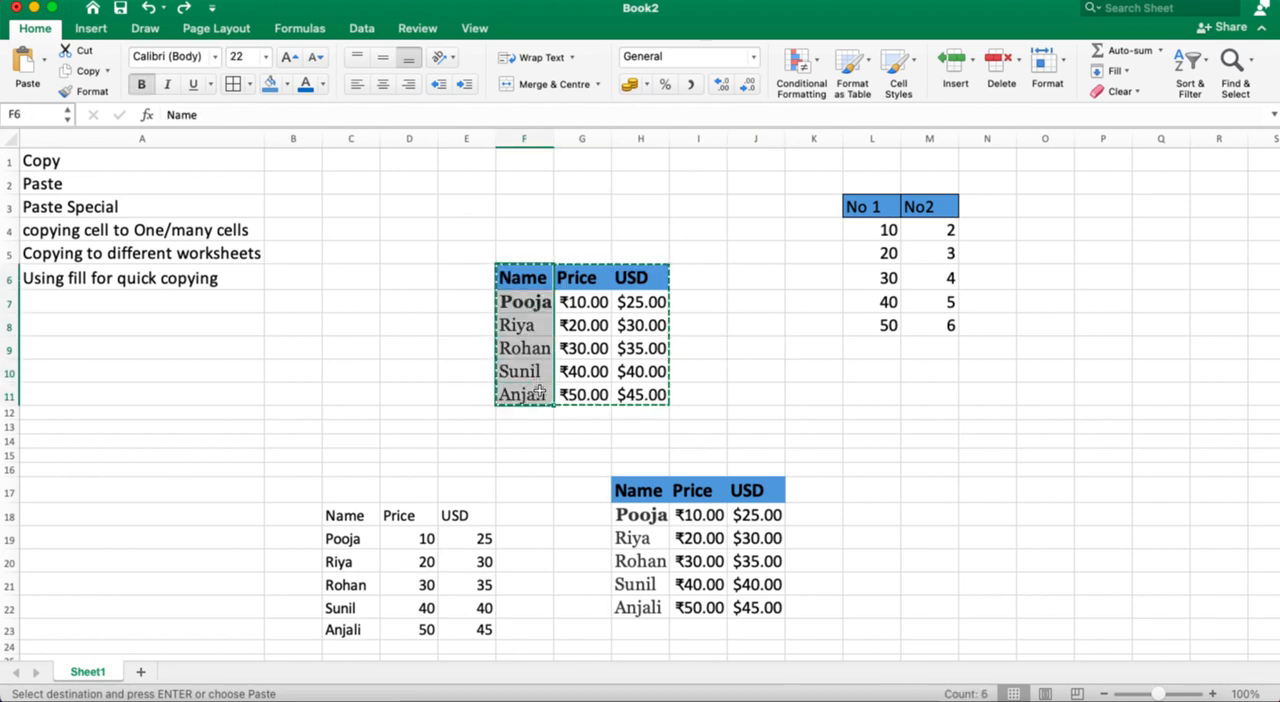
{"action": "left_click", "coordinate": [288, 85]}
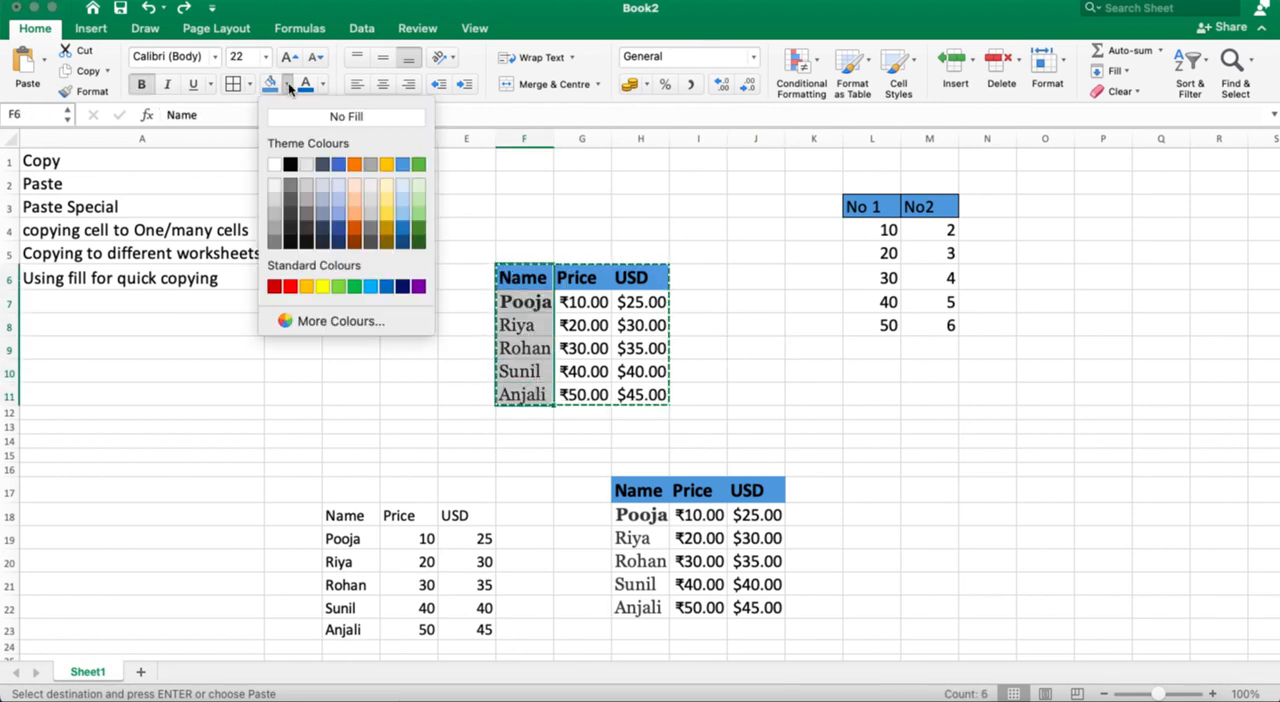
{"action": "left_click", "coordinate": [320, 285]}
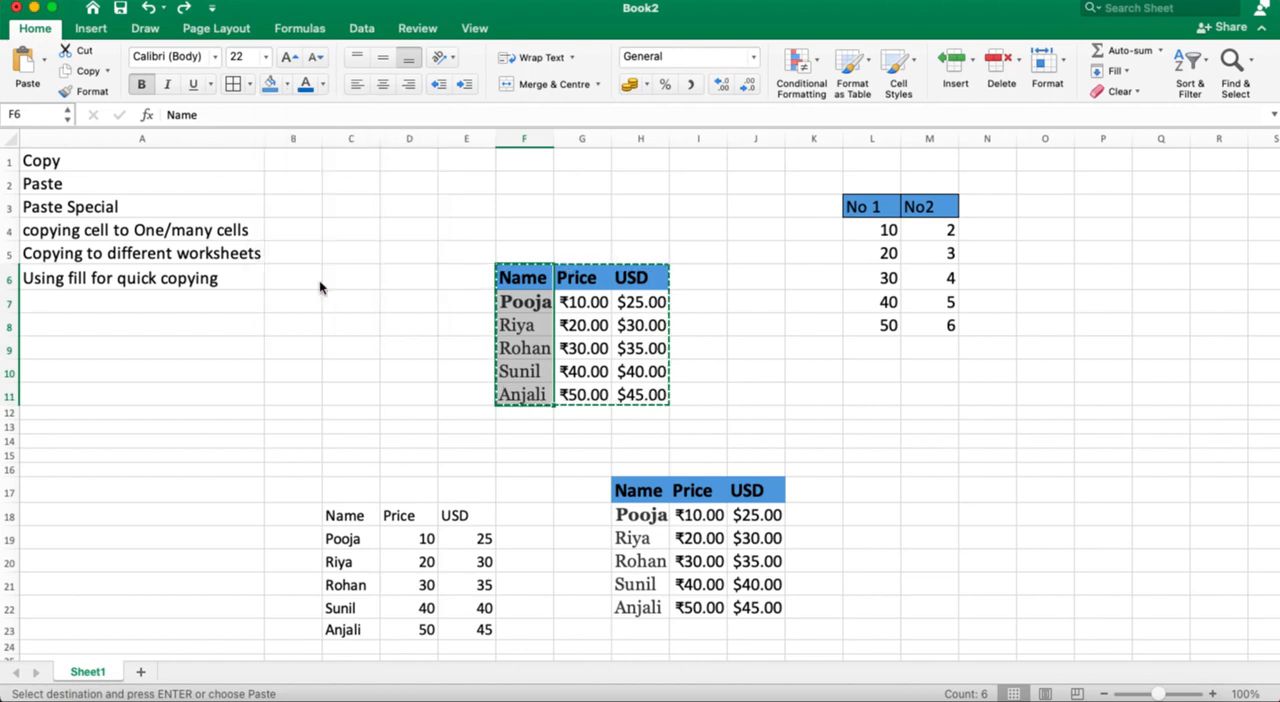
{"action": "left_click", "coordinate": [248, 86]}
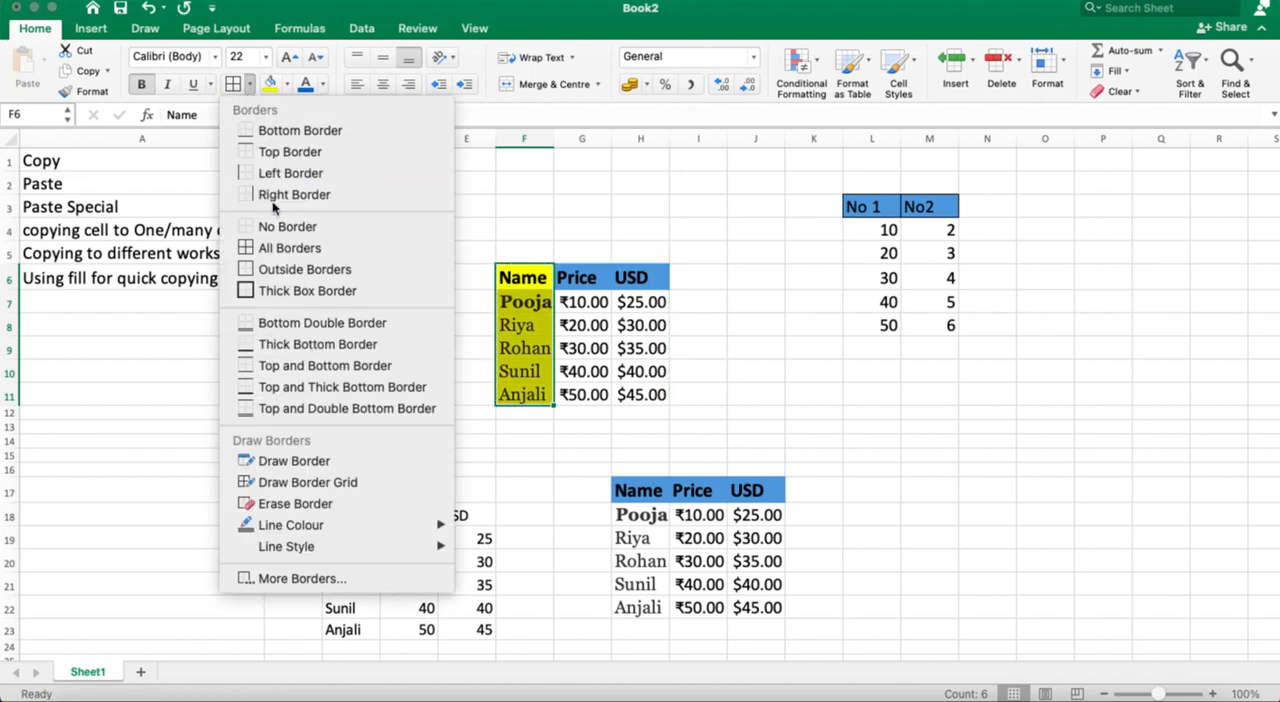
{"action": "left_click", "coordinate": [290, 250]}
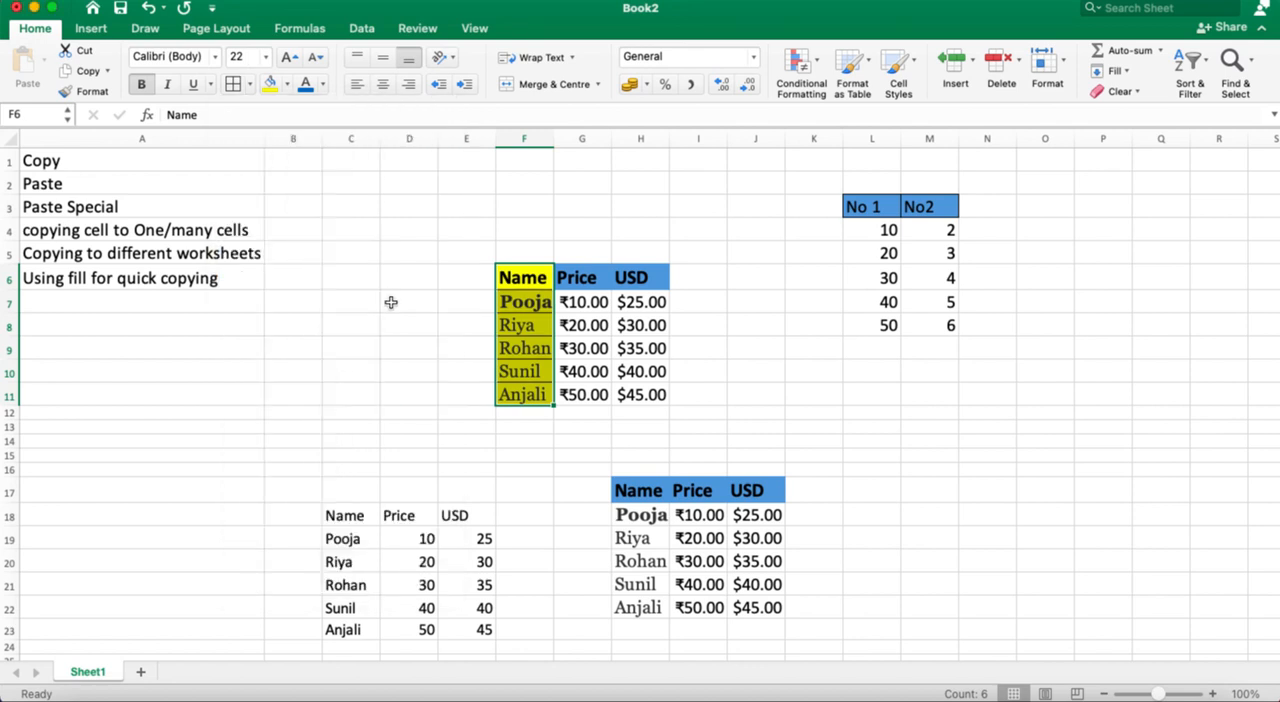
{"action": "left_click", "coordinate": [1006, 466]}
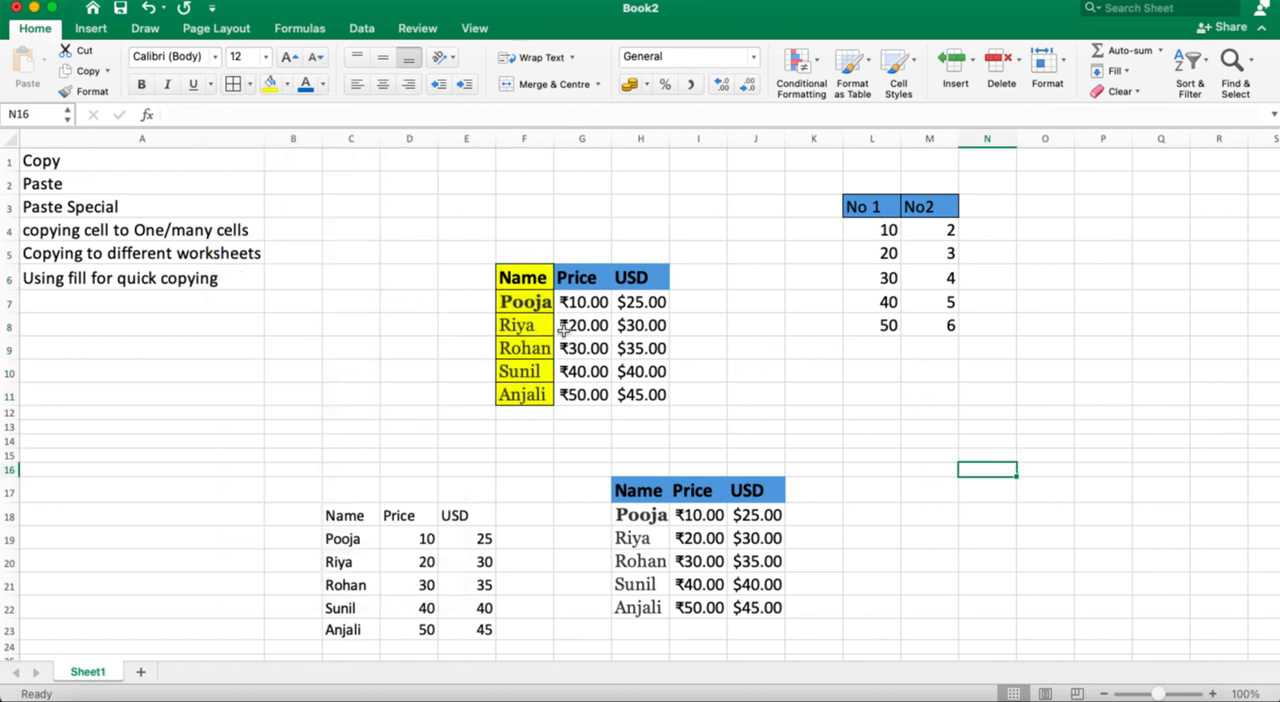
Step: Copy the table in F6:H11 and paste only its formatting at N17
{"action": "left_click_drag", "start_coordinate": [516, 284], "coordinate": [640, 394]}
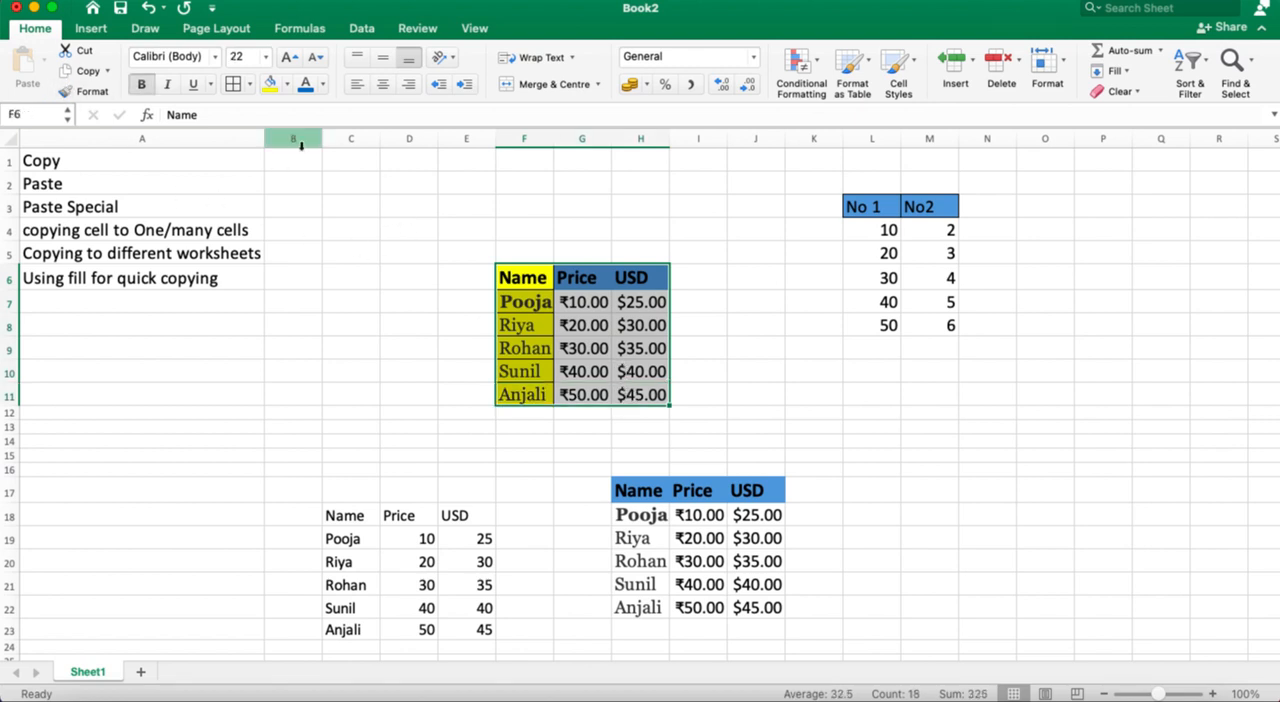
{"action": "left_click", "coordinate": [79, 72]}
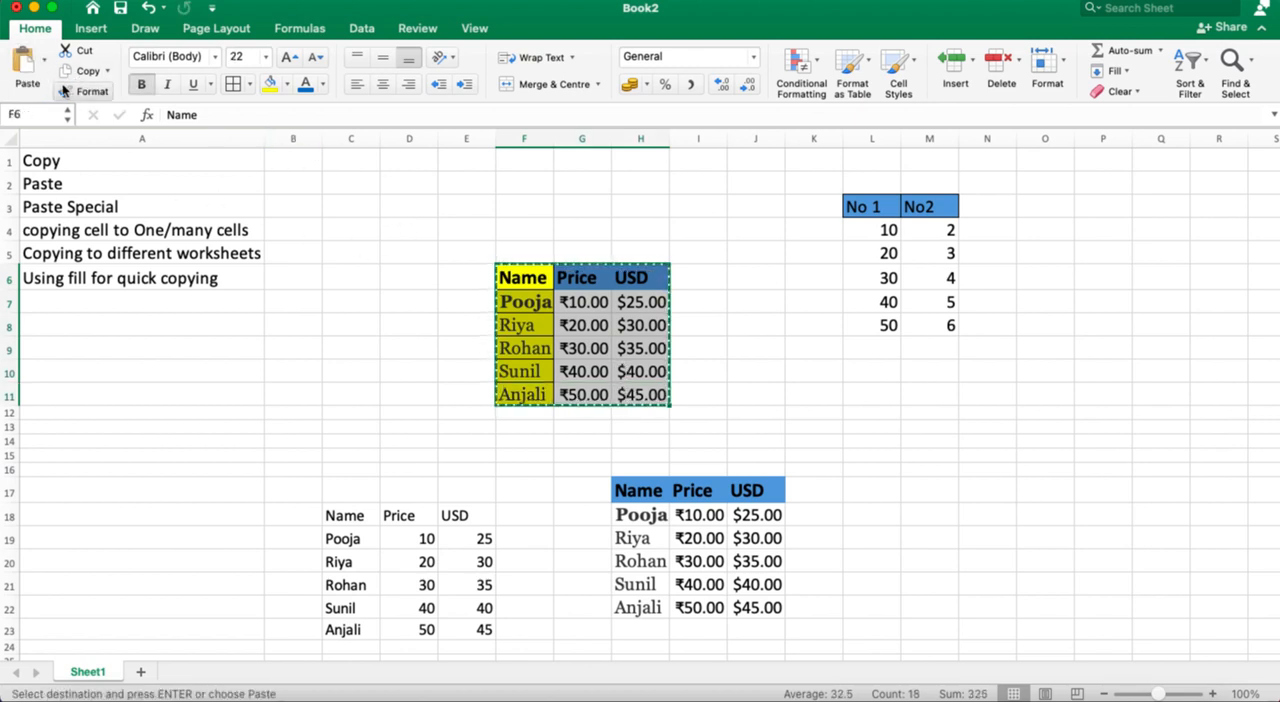
{"action": "left_click", "coordinate": [45, 62]}
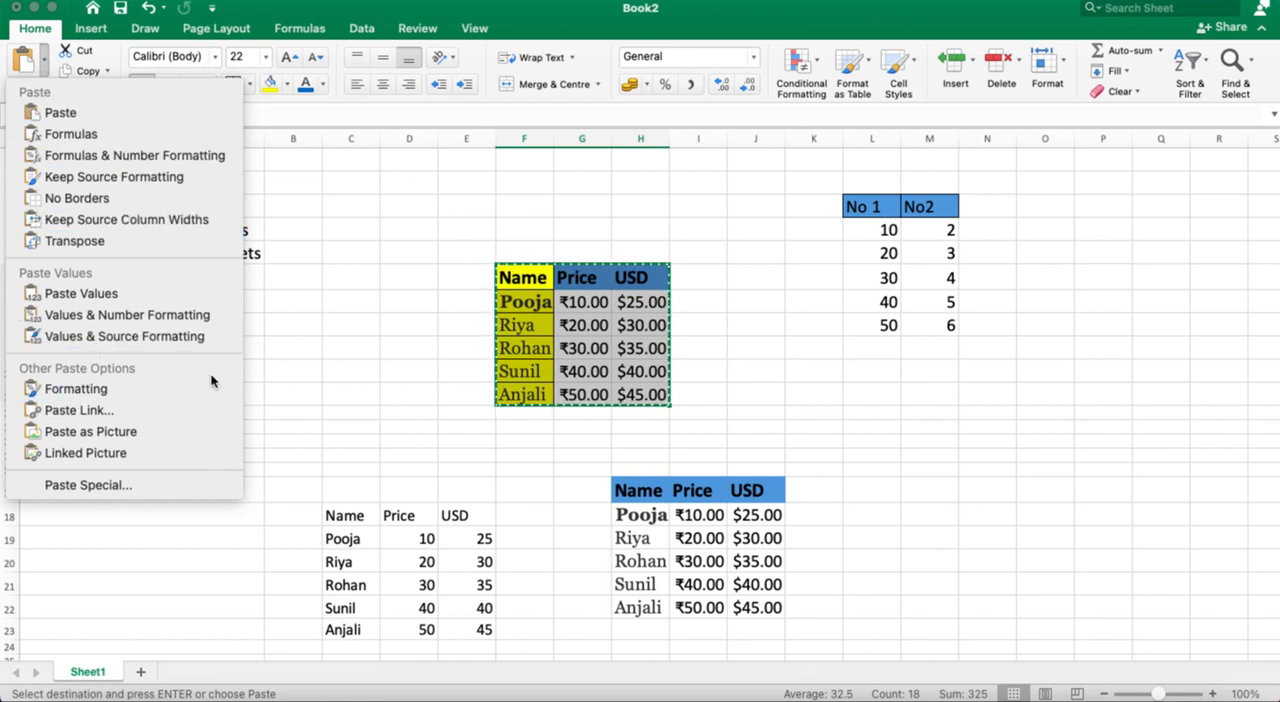
{"action": "left_click", "coordinate": [1032, 492]}
{"action": "left_click", "coordinate": [992, 490]}
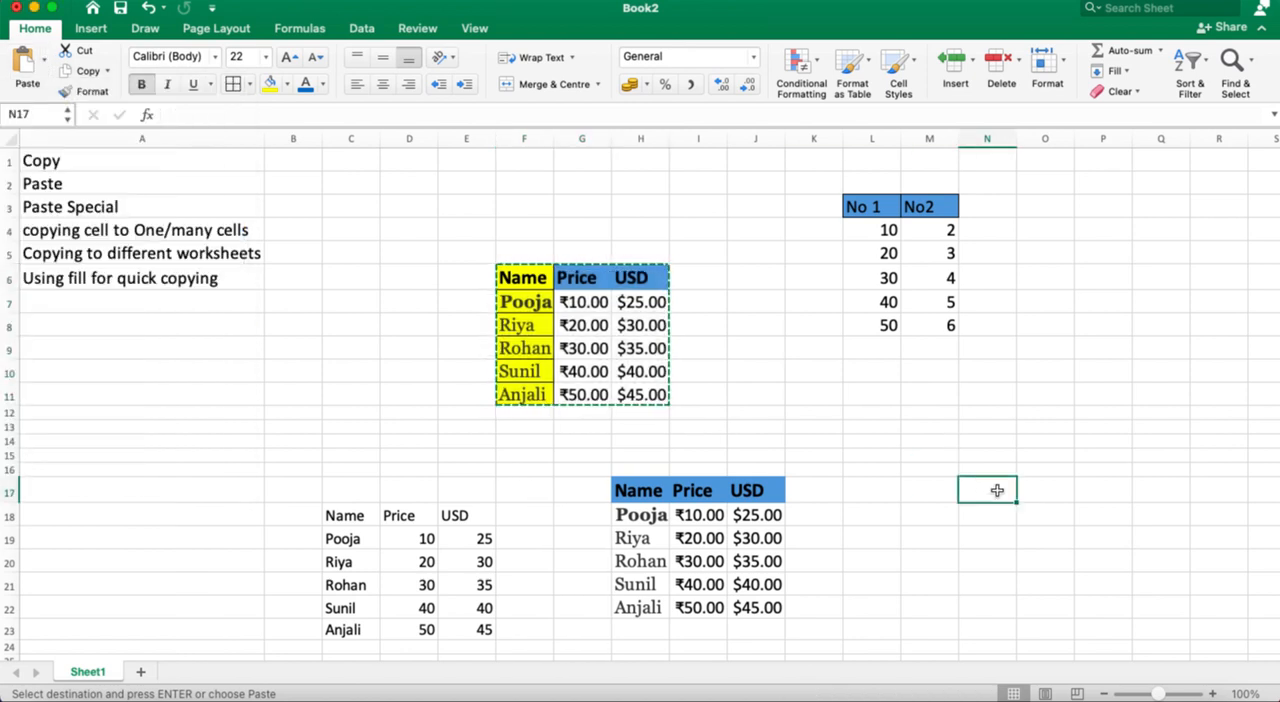
{"action": "left_click", "coordinate": [45, 62]}
{"action": "left_click", "coordinate": [142, 385]}
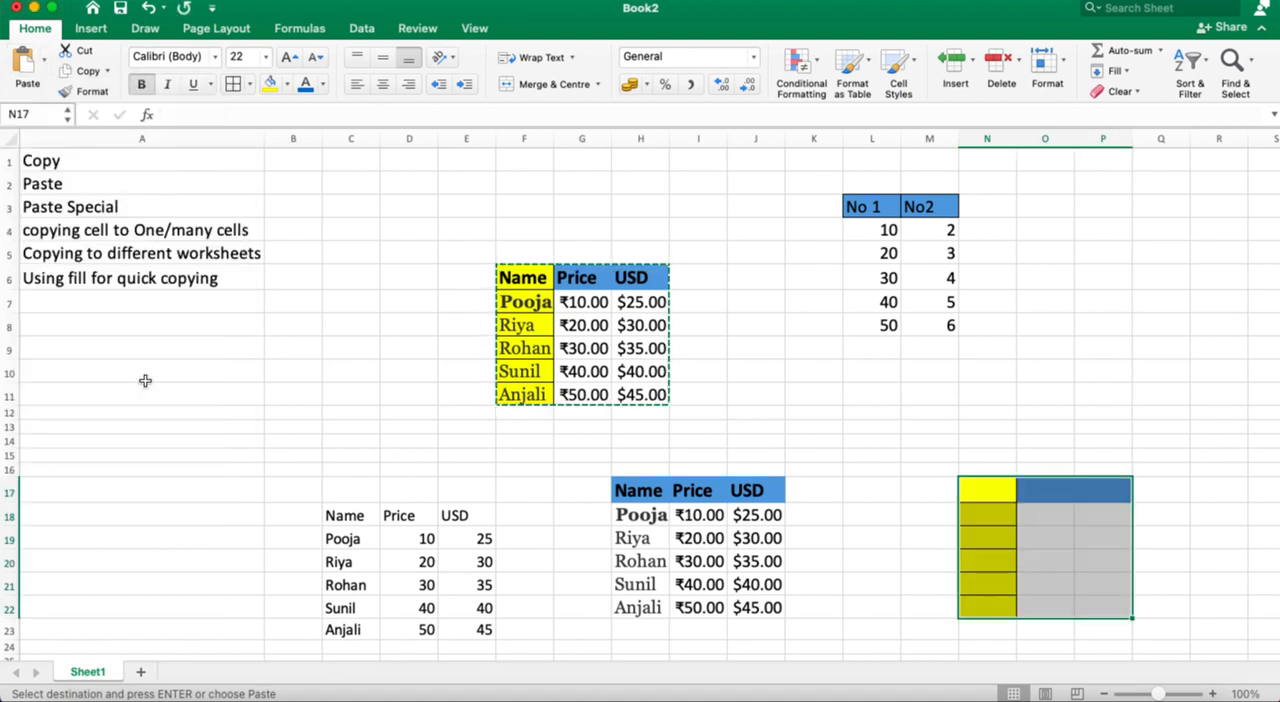
{"action": "left_click", "coordinate": [954, 424]}
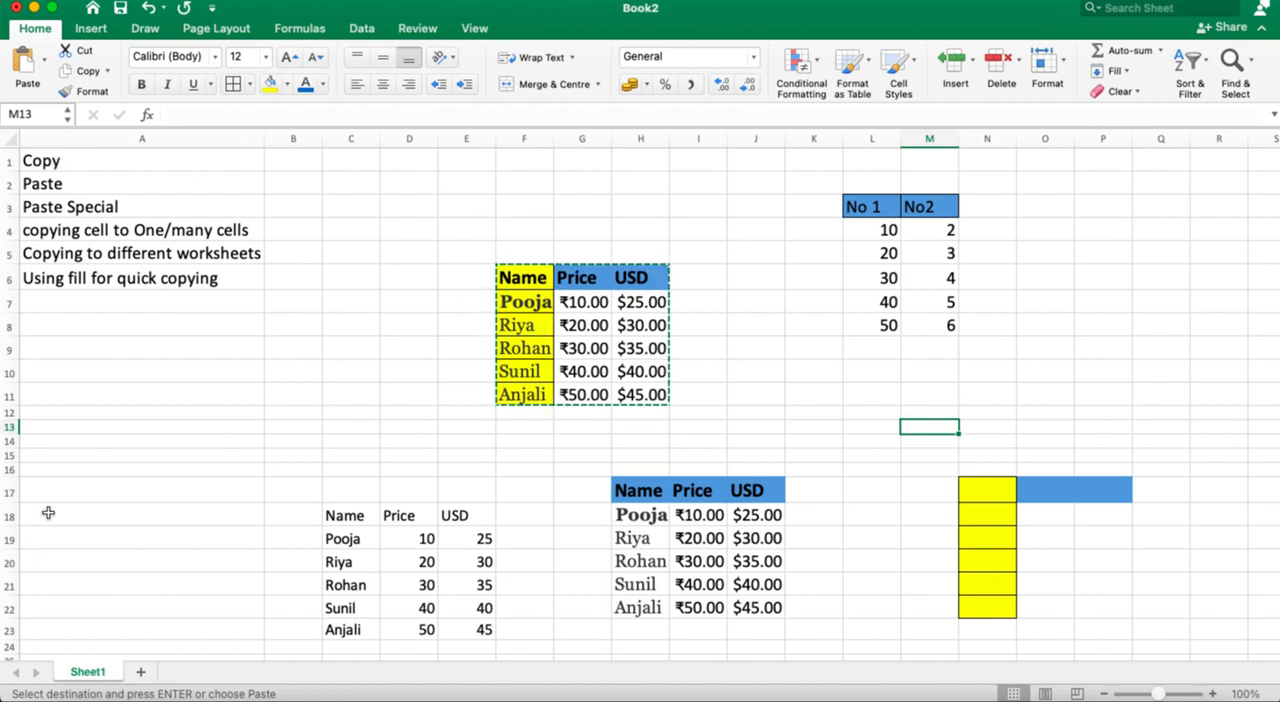
Step: Paste the copied table transposed at A18 and undo that paste
{"action": "left_click", "coordinate": [48, 514]}
{"action": "left_click", "coordinate": [47, 62]}
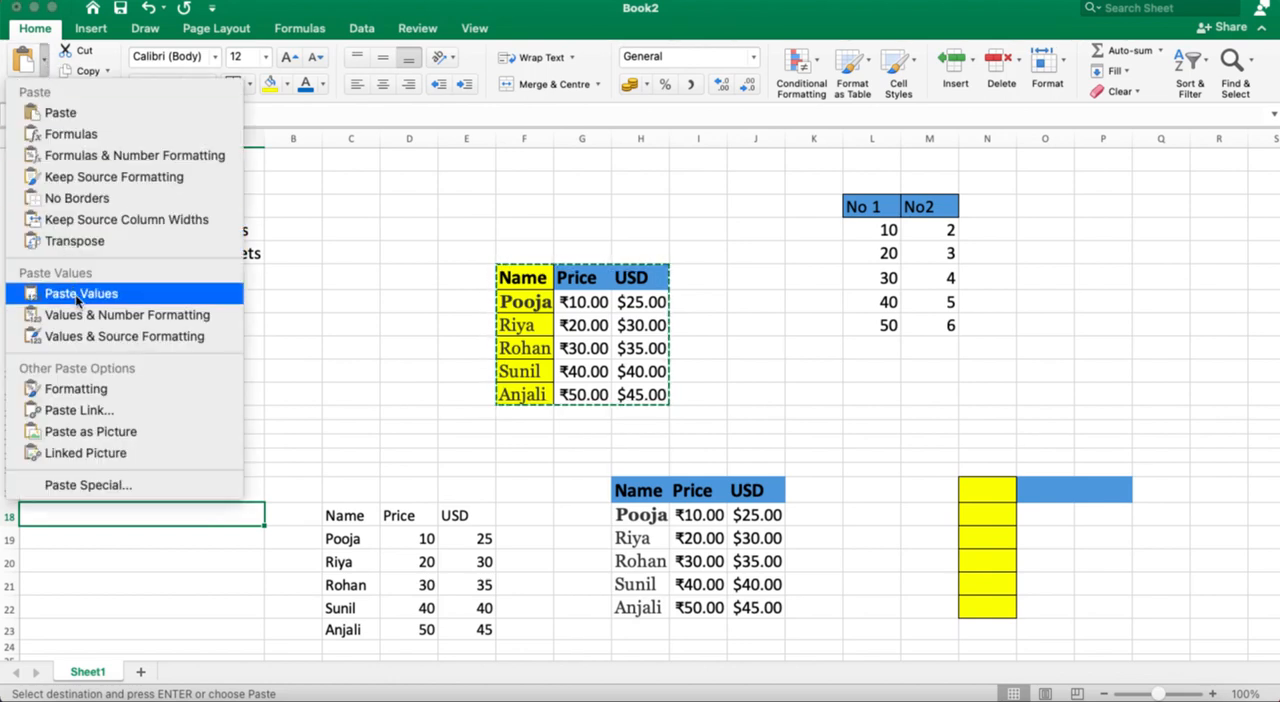
{"action": "left_click", "coordinate": [78, 243]}
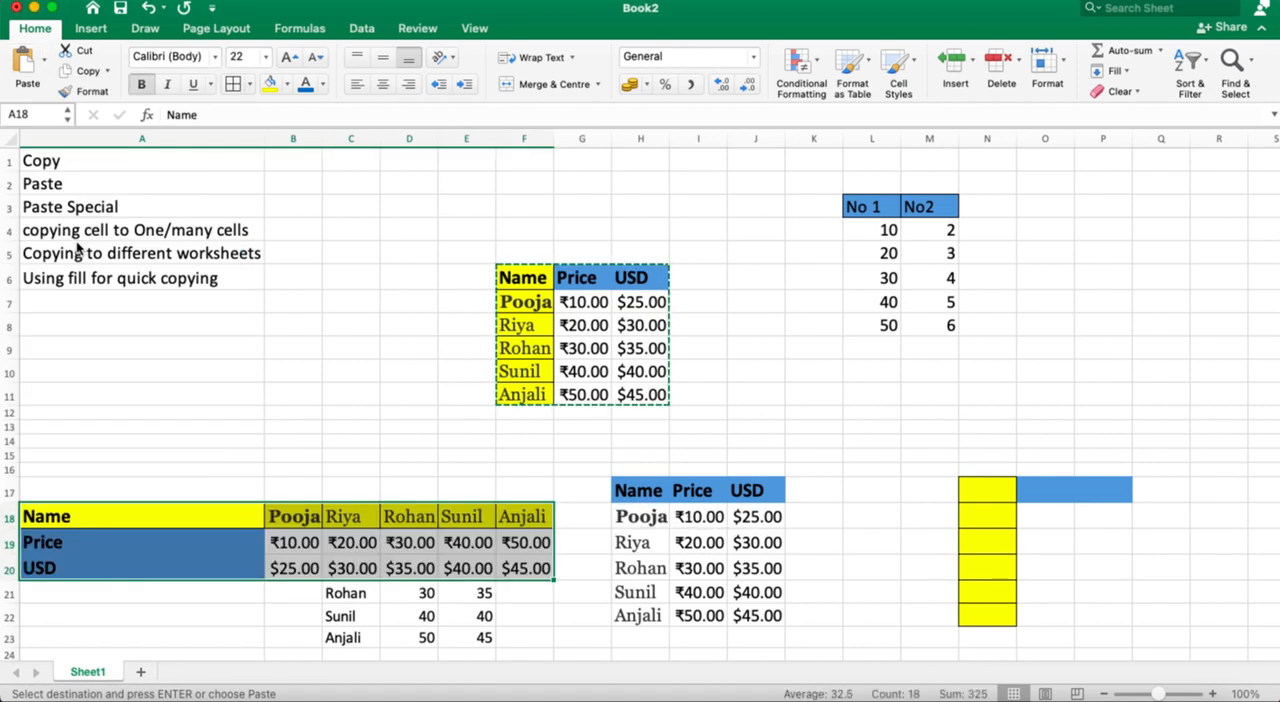
{"action": "key", "text": "super+z"}
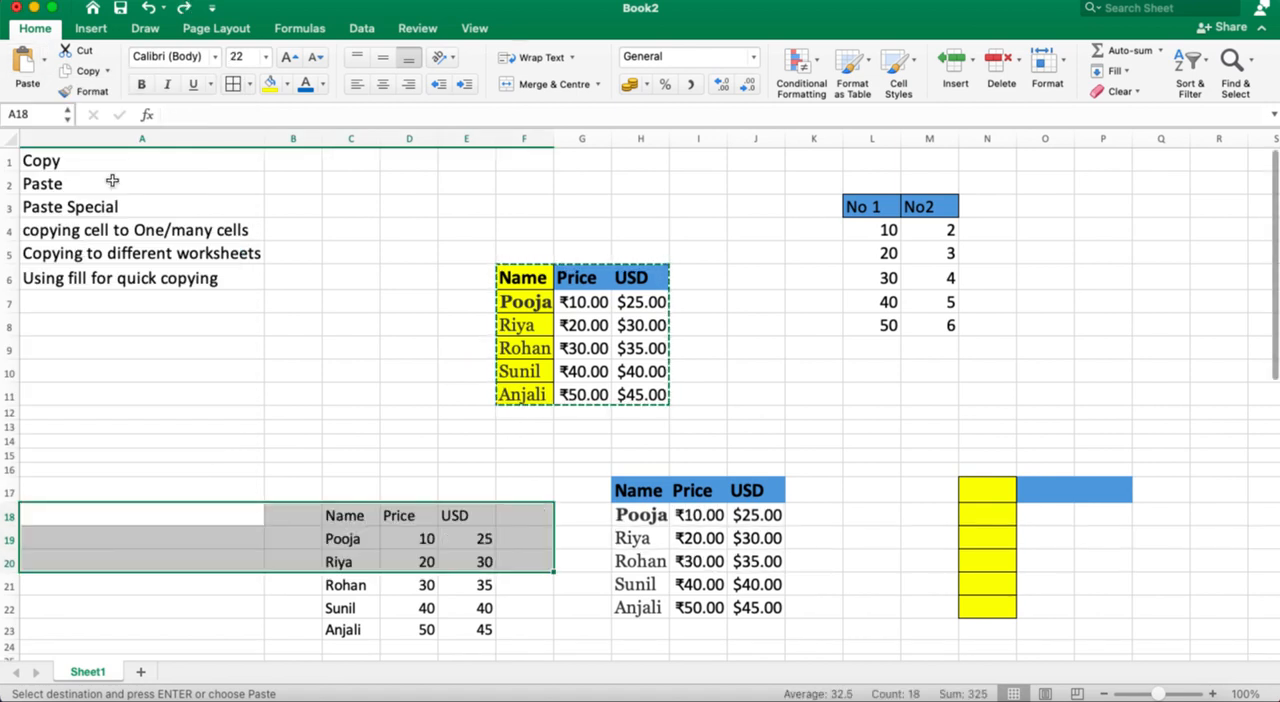
Step: Paste the copied table transposed at O5, beside the No 1 and No2 columns, and check its orientation
{"action": "left_click", "coordinate": [1072, 260]}
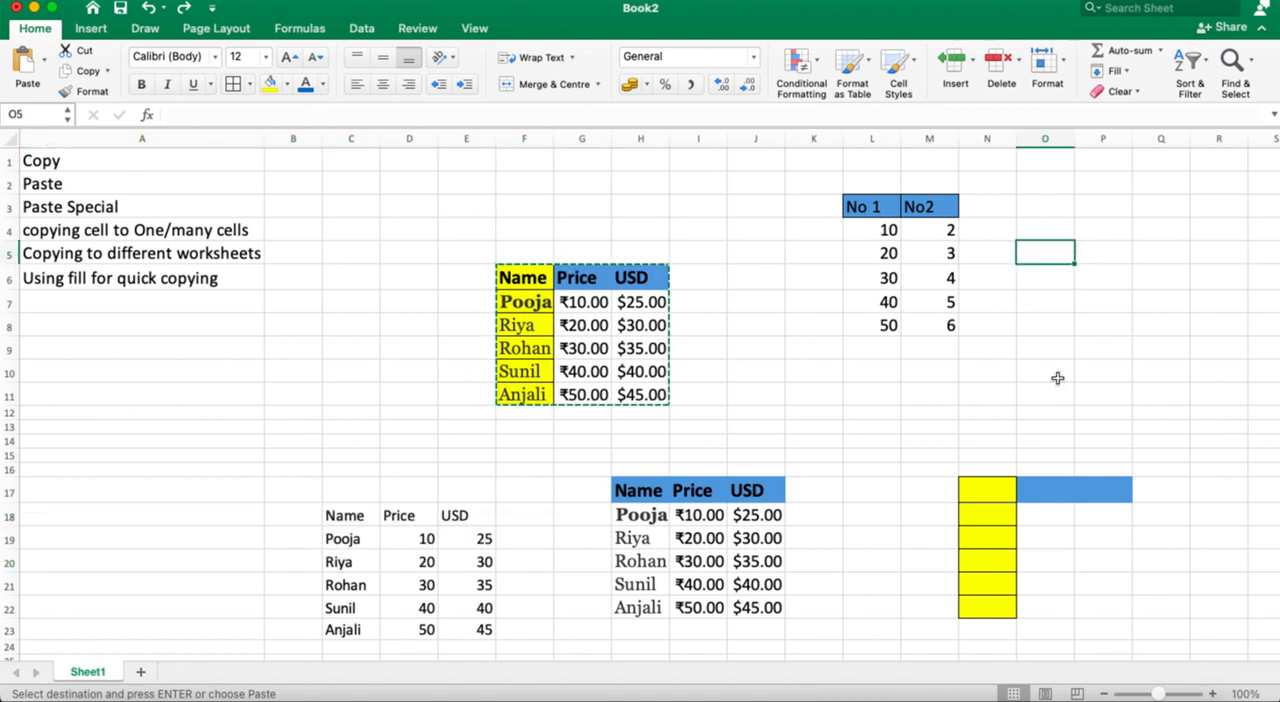
{"action": "left_click", "coordinate": [44, 60]}
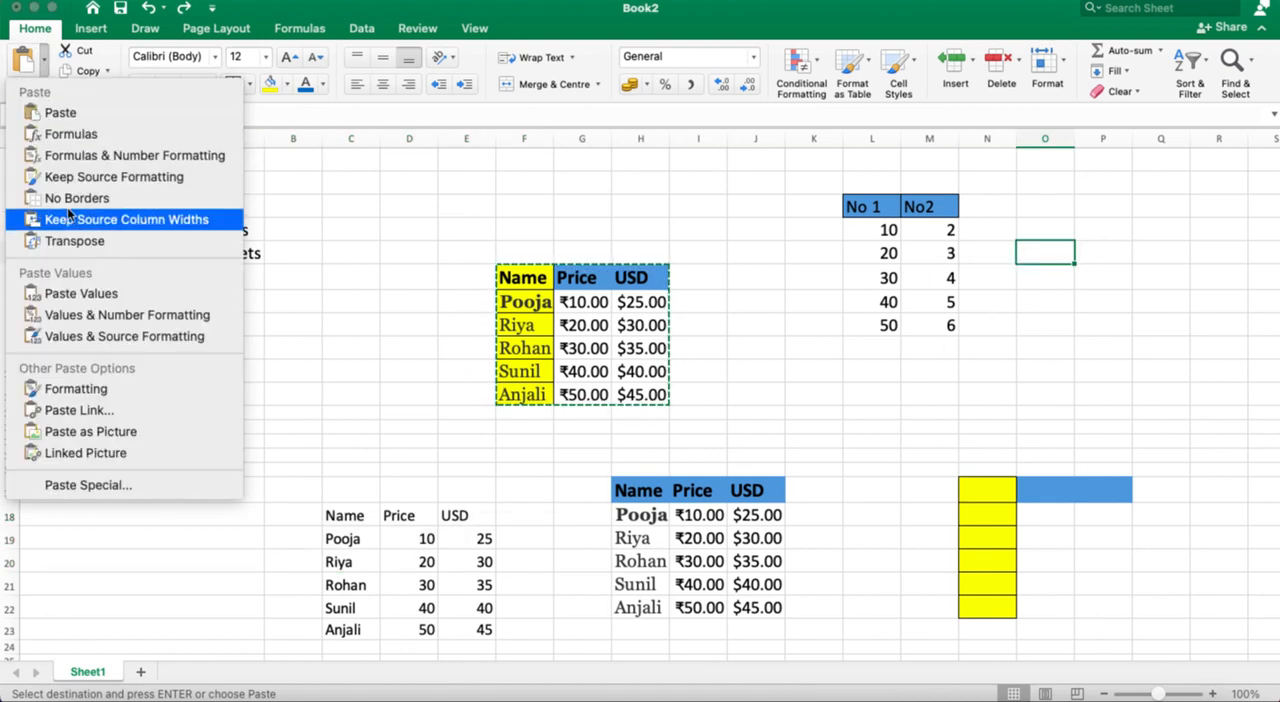
{"action": "left_click", "coordinate": [95, 242]}
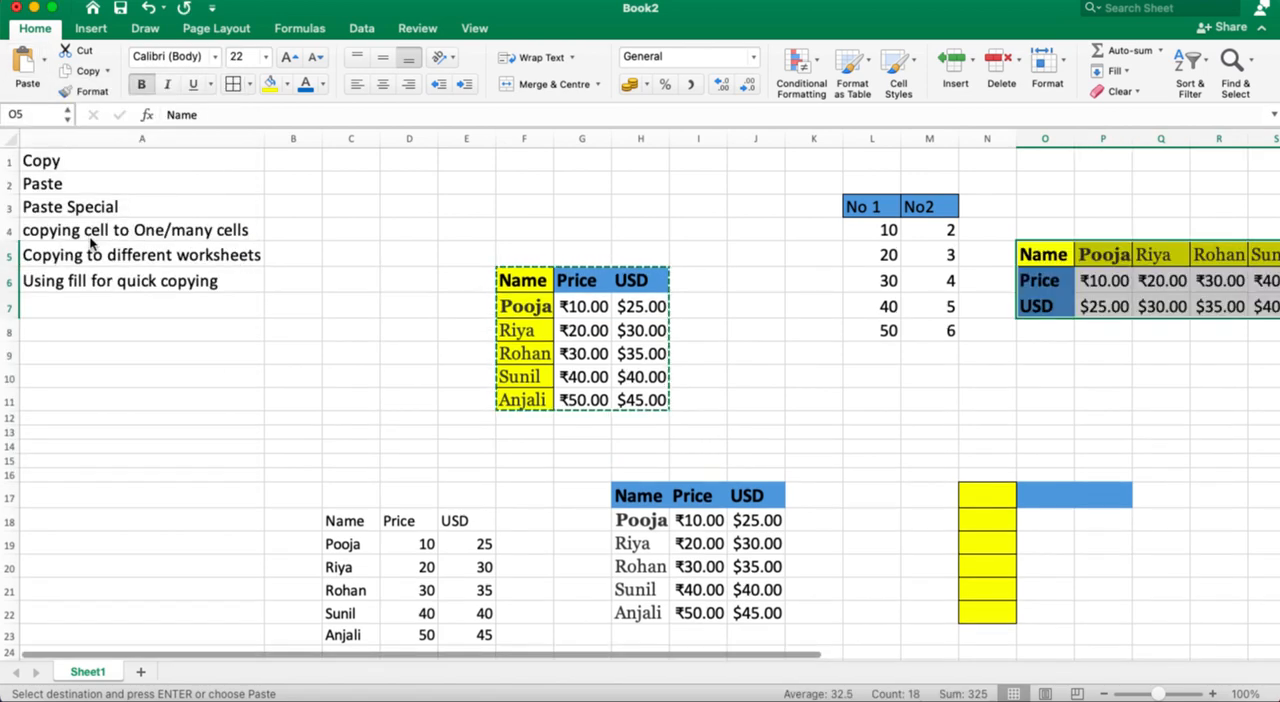
{"action": "scroll", "coordinate": [640, 355], "scroll_direction": "right", "scroll_amount": 5}
{"action": "scroll", "coordinate": [640, 355], "scroll_direction": "down", "scroll_amount": 1}
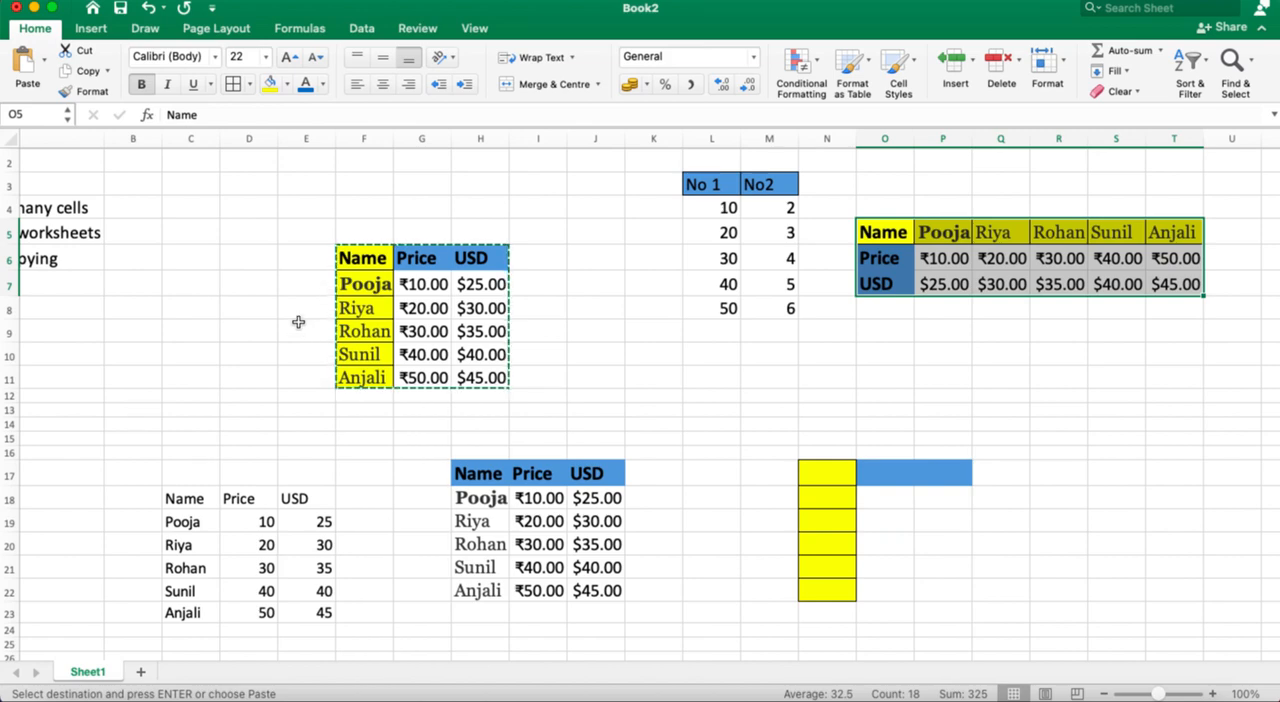
{"action": "scroll", "coordinate": [309, 308], "scroll_direction": "left", "scroll_amount": 3}
{"action": "scroll", "coordinate": [309, 308], "scroll_direction": "up", "scroll_amount": 1}
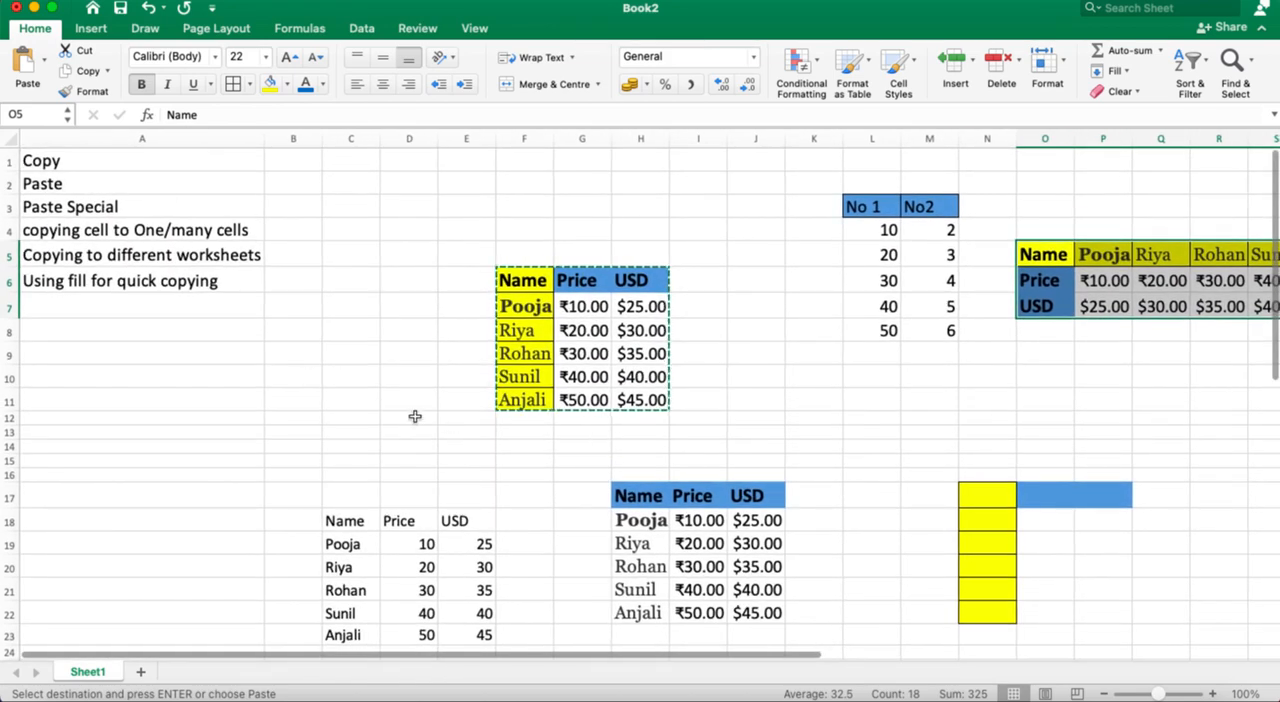
{"action": "left_click", "coordinate": [259, 328]}
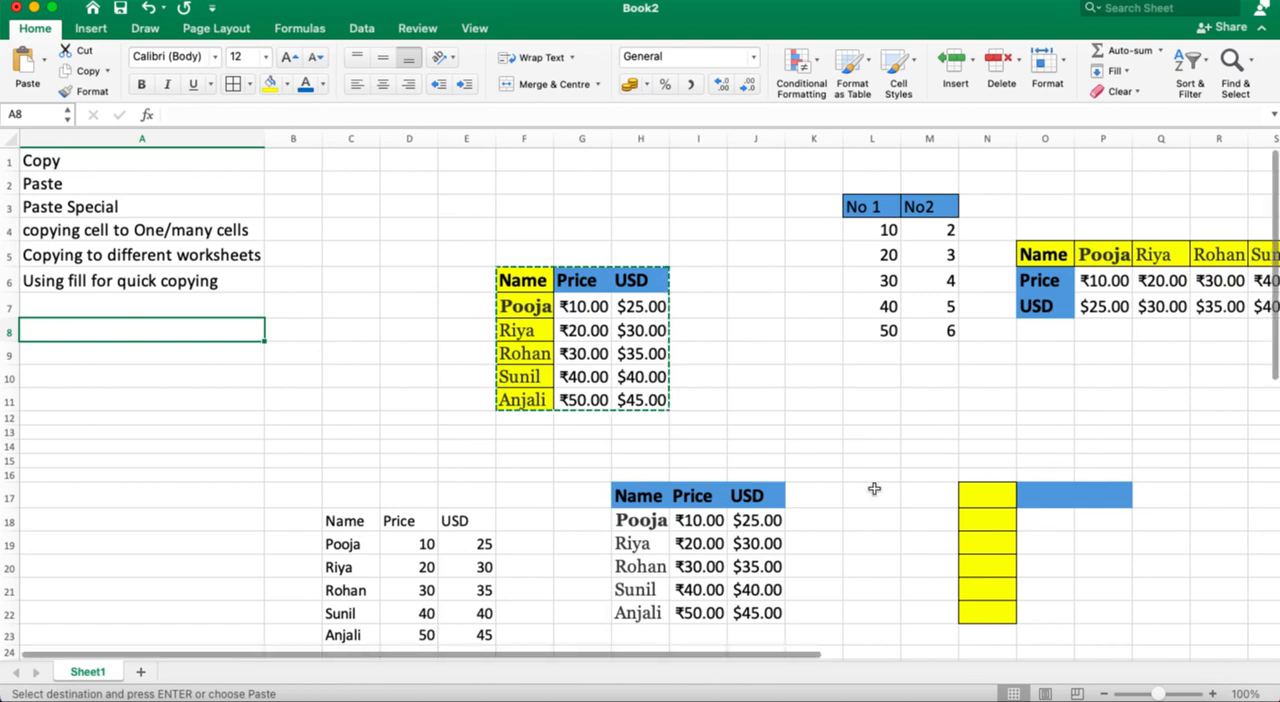
Step: Paste the copied table as a picture at S16, below the transposed table
{"action": "scroll", "coordinate": [1143, 572], "scroll_direction": "right", "scroll_amount": 4}
{"action": "scroll", "coordinate": [1143, 572], "scroll_direction": "down", "scroll_amount": 2}
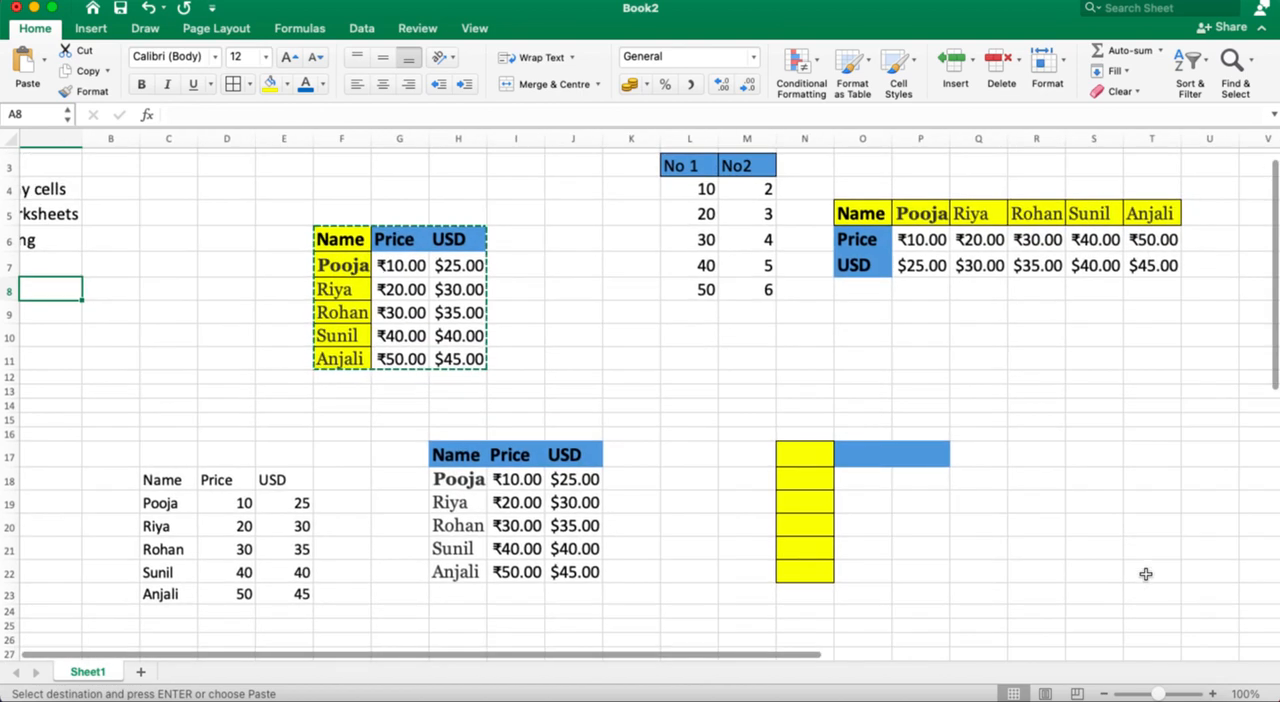
{"action": "left_click", "coordinate": [1103, 433]}
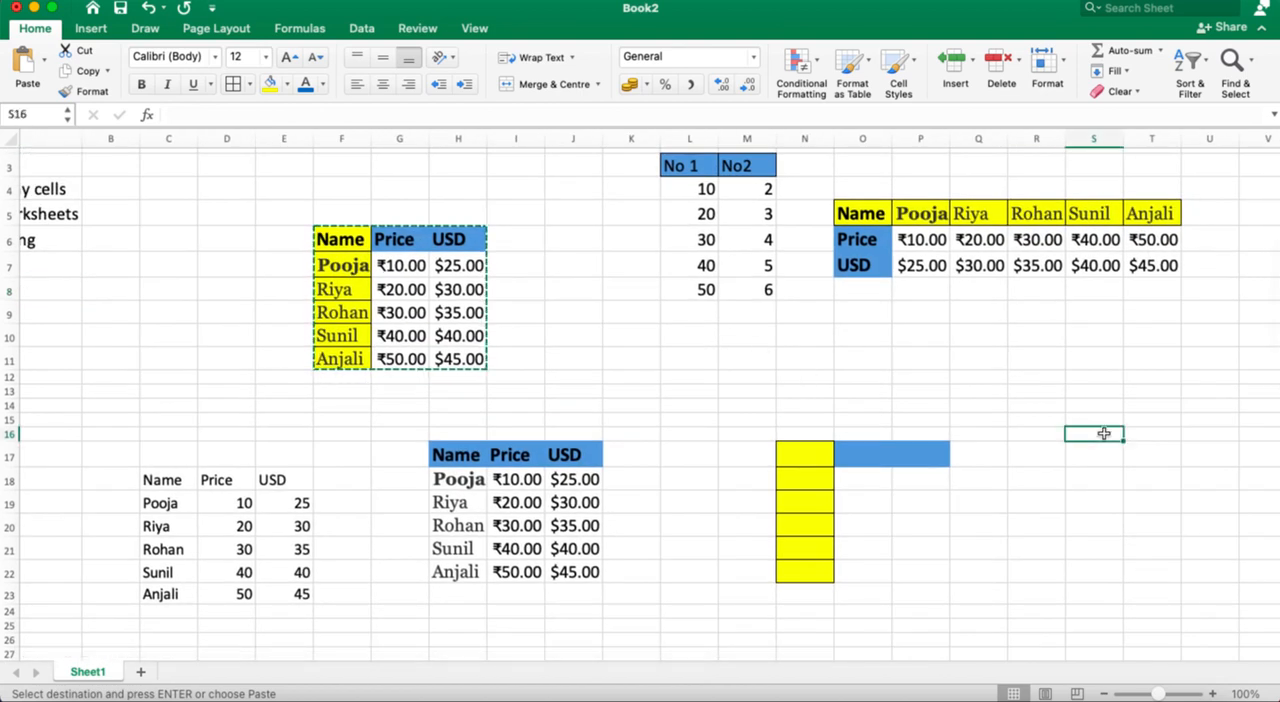
{"action": "left_click", "coordinate": [43, 64]}
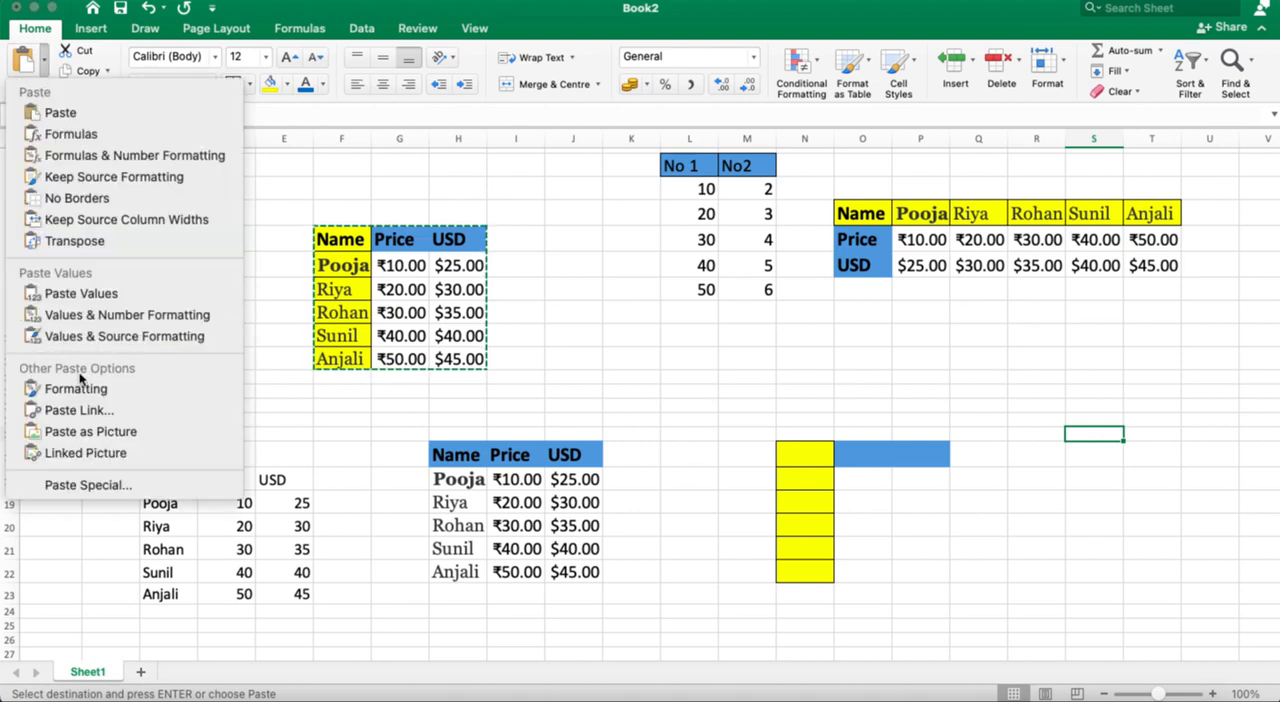
{"action": "left_click", "coordinate": [97, 434]}
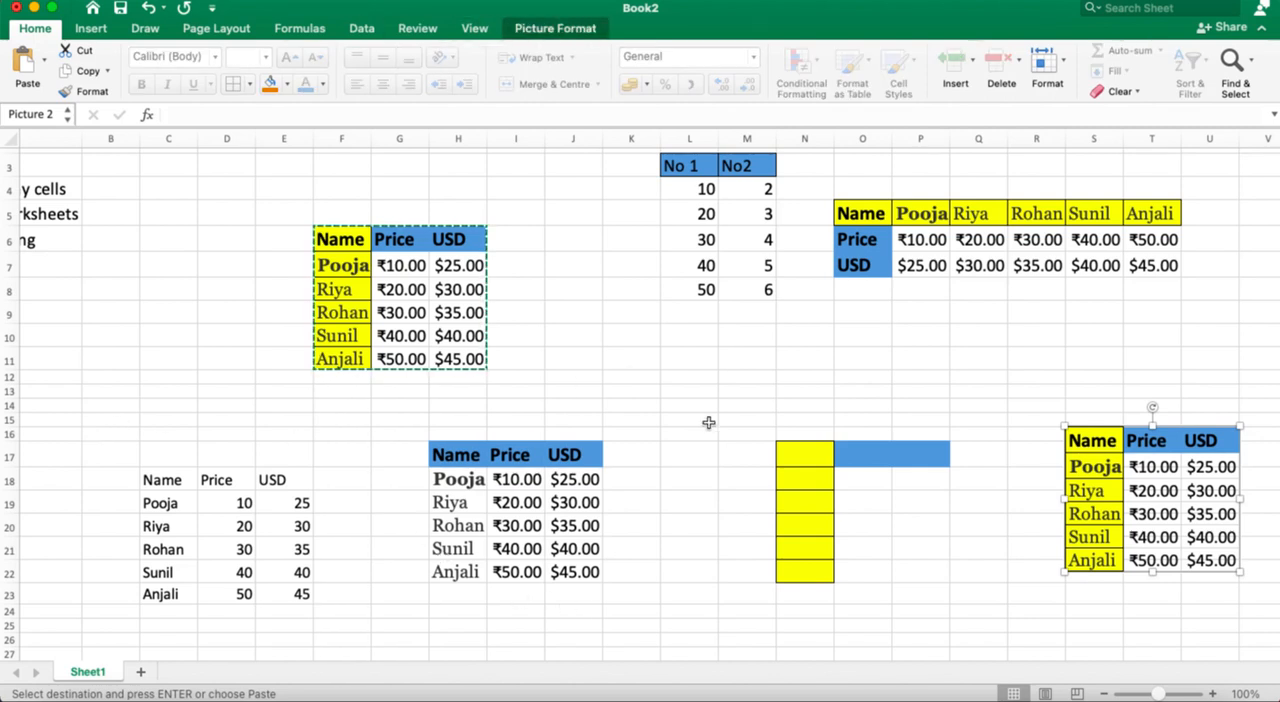
{"action": "left_click", "coordinate": [1034, 331]}
Step: Enlarge the pasted table picture by extending it up to row 10 and sideways to column Q
{"action": "left_click", "coordinate": [1152, 440]}
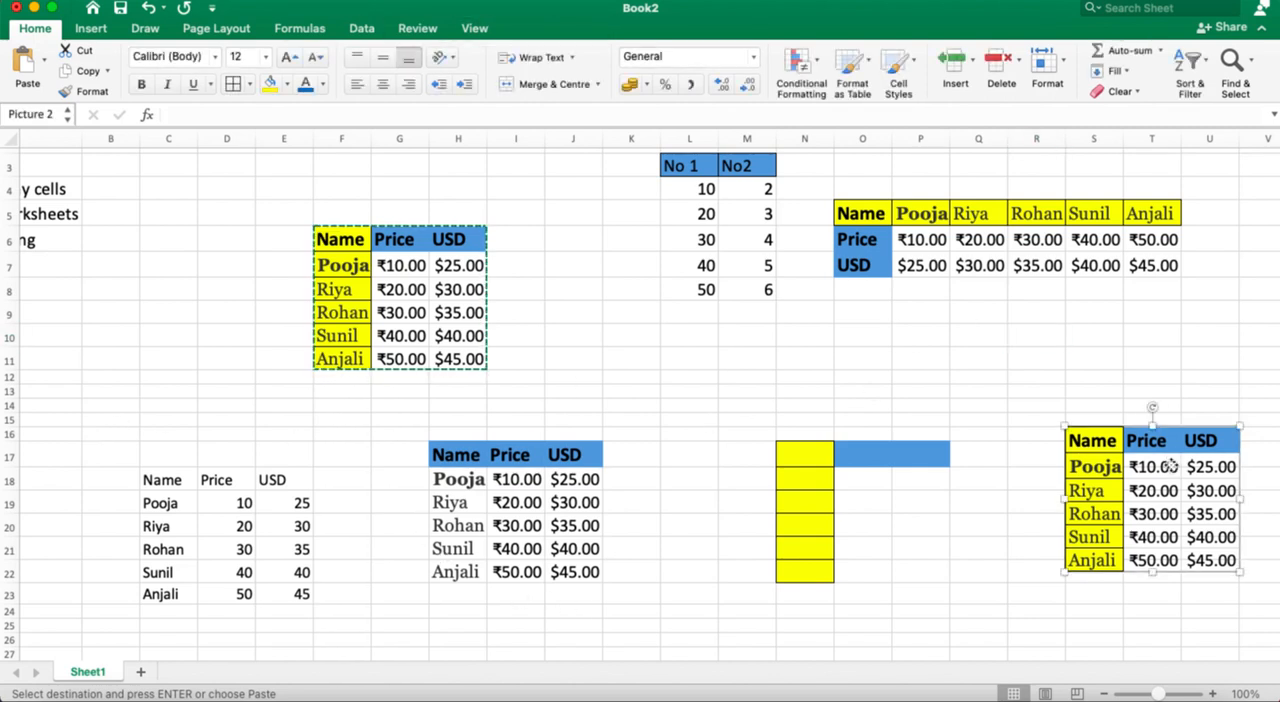
{"action": "left_click_drag", "start_coordinate": [1153, 425], "coordinate": [1153, 327]}
{"action": "left_click_drag", "start_coordinate": [1066, 450], "coordinate": [983, 450]}
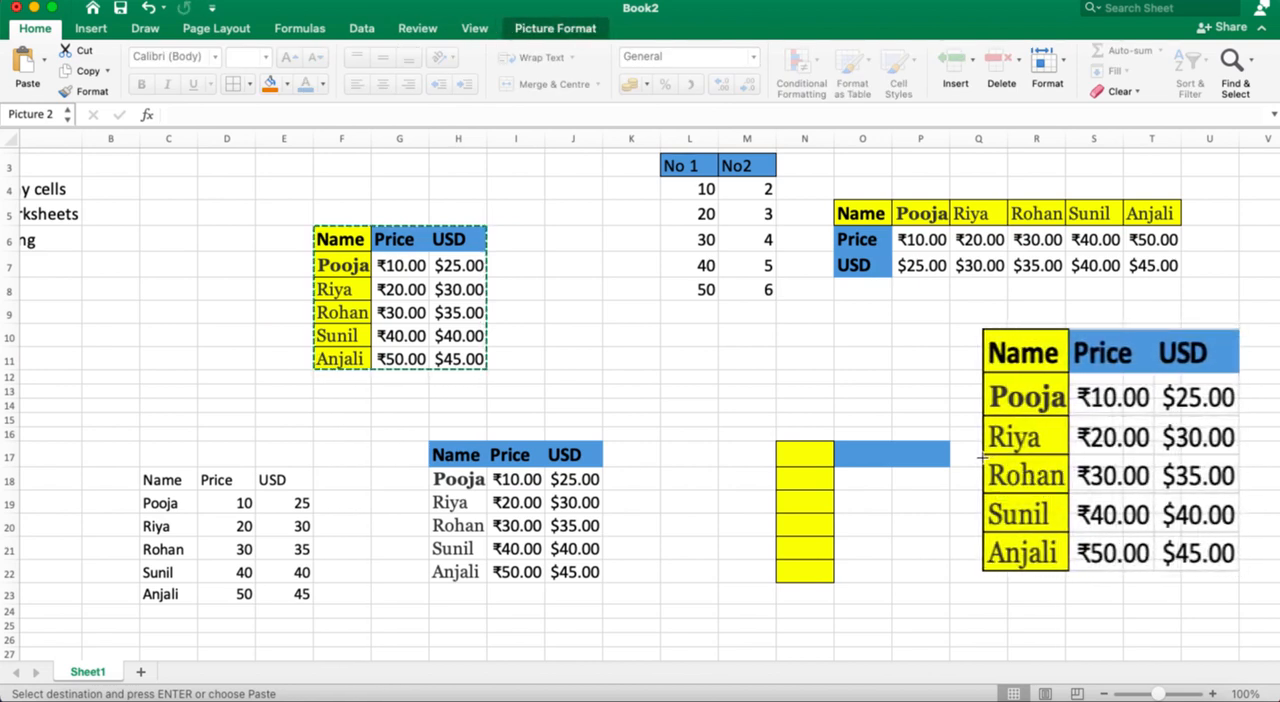
{"action": "left_click", "coordinate": [1088, 640]}
{"action": "scroll", "coordinate": [532, 371], "scroll_direction": "left", "scroll_amount": 5}
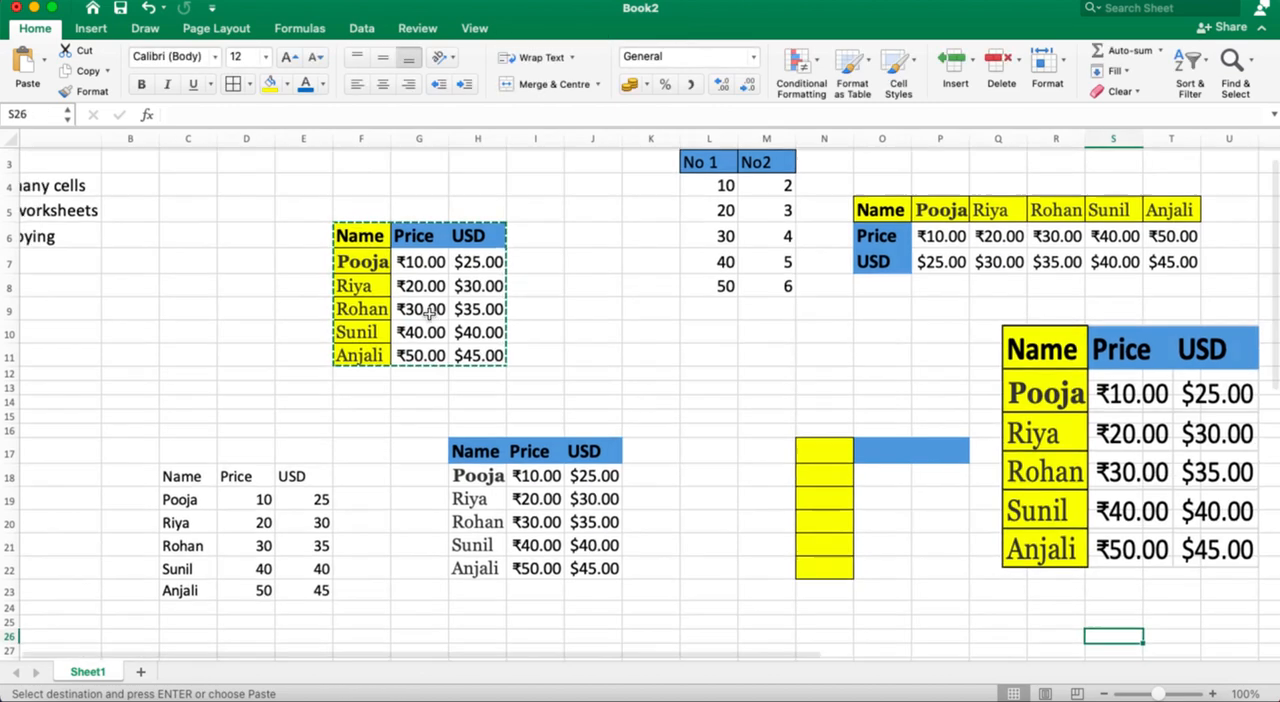
{"action": "scroll", "coordinate": [480, 340], "scroll_direction": "up", "scroll_amount": 2}
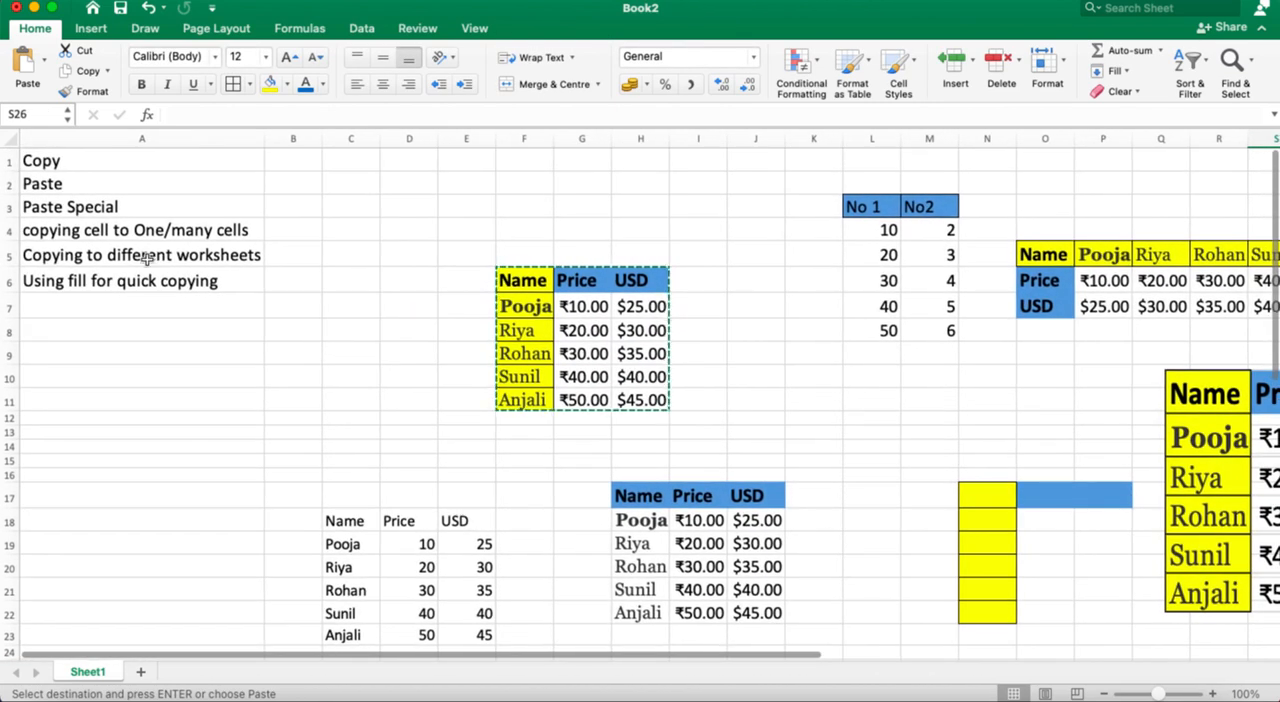
{"action": "left_click", "coordinate": [45, 62]}
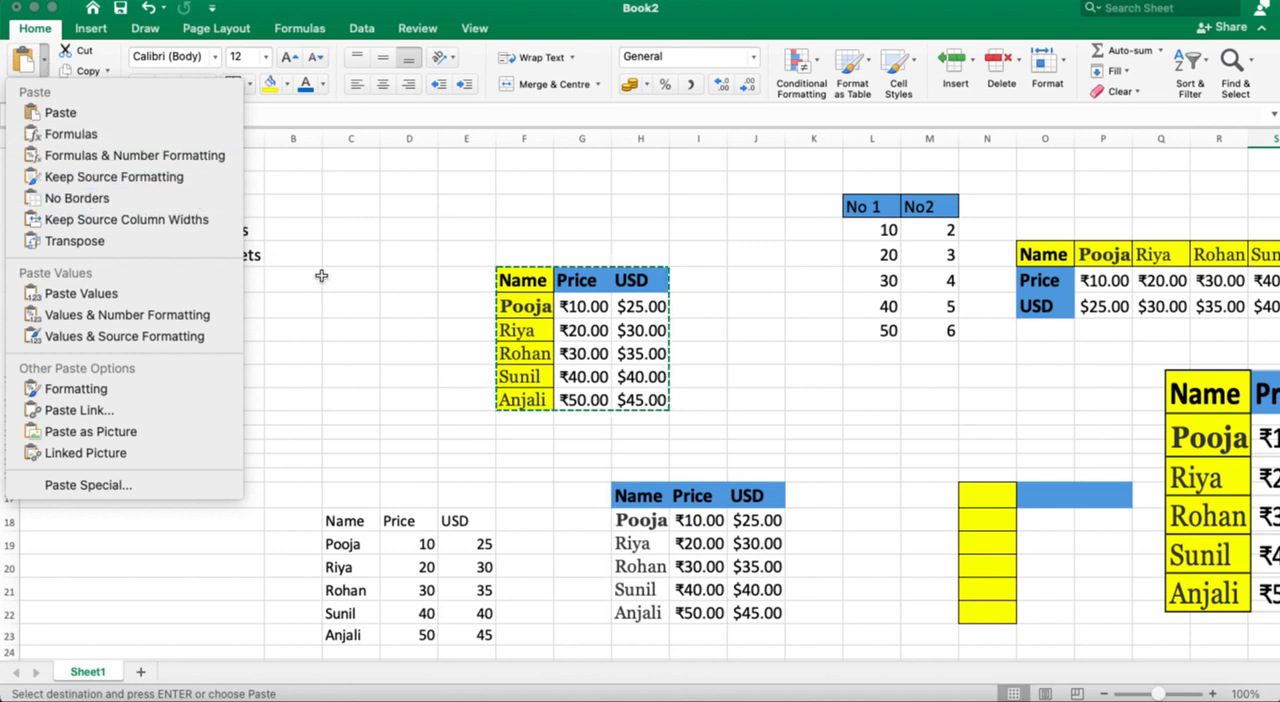
{"action": "left_click", "coordinate": [358, 298]}
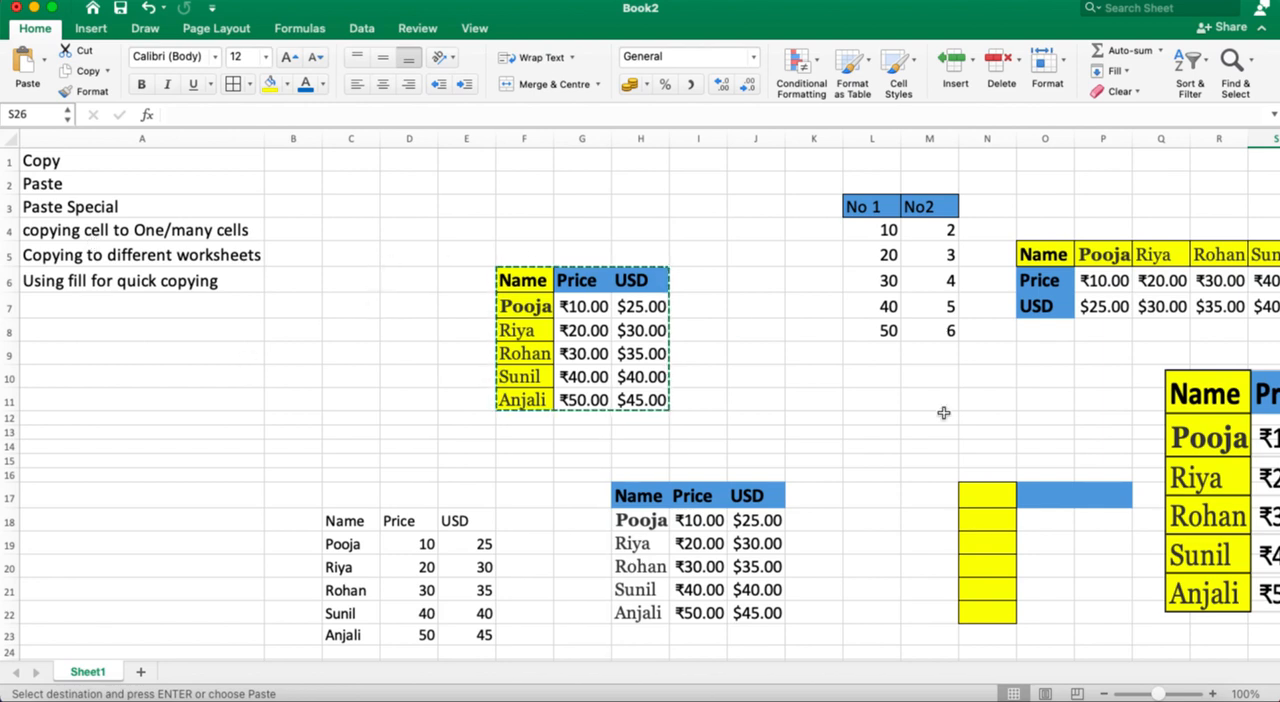
{"action": "scroll", "coordinate": [931, 409], "scroll_direction": "right", "scroll_amount": 3}
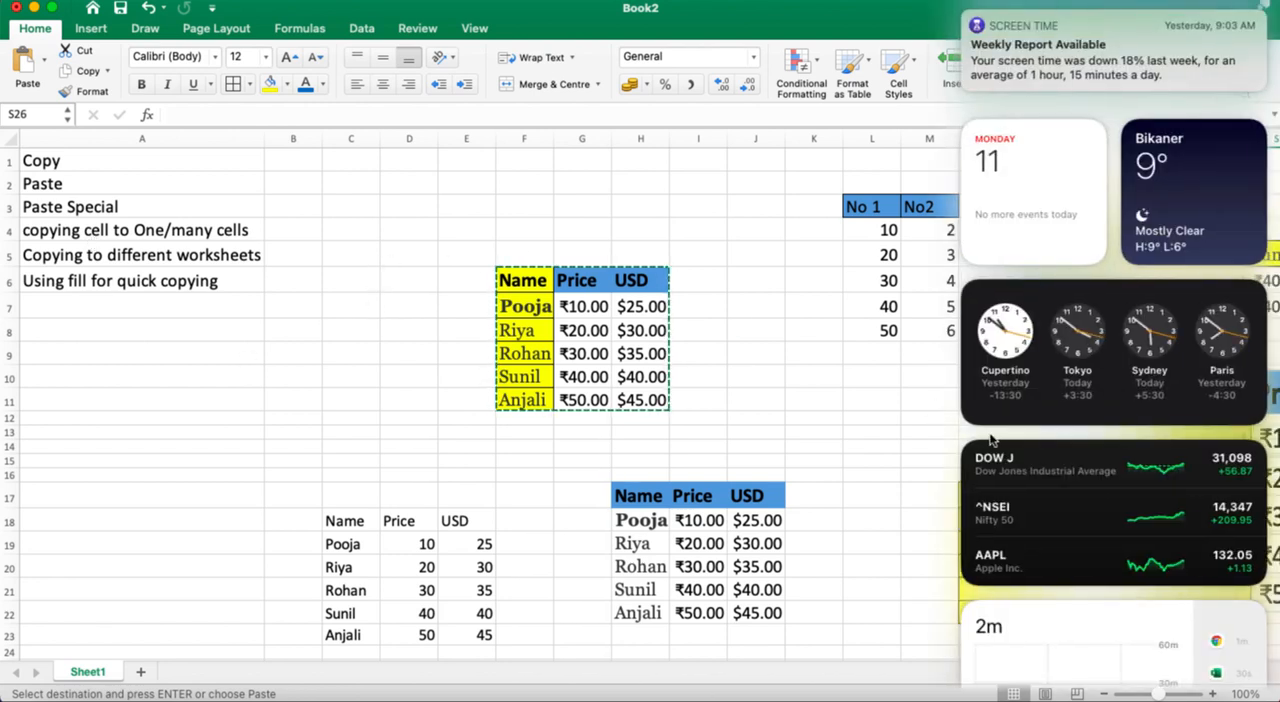
{"action": "left_click", "coordinate": [808, 437]}
{"action": "scroll", "coordinate": [1026, 396], "scroll_direction": "right", "scroll_amount": 3}
{"action": "scroll", "coordinate": [1026, 396], "scroll_direction": "right", "scroll_amount": 10}
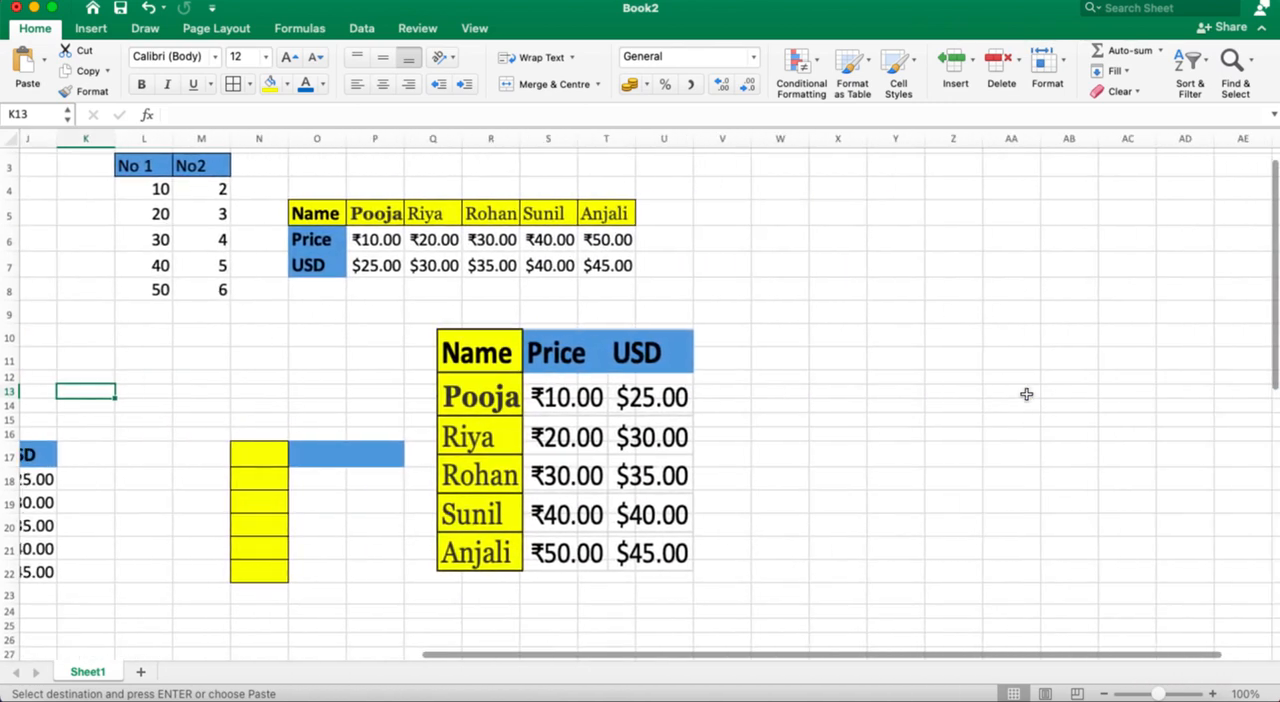
{"action": "left_click", "coordinate": [755, 280]}
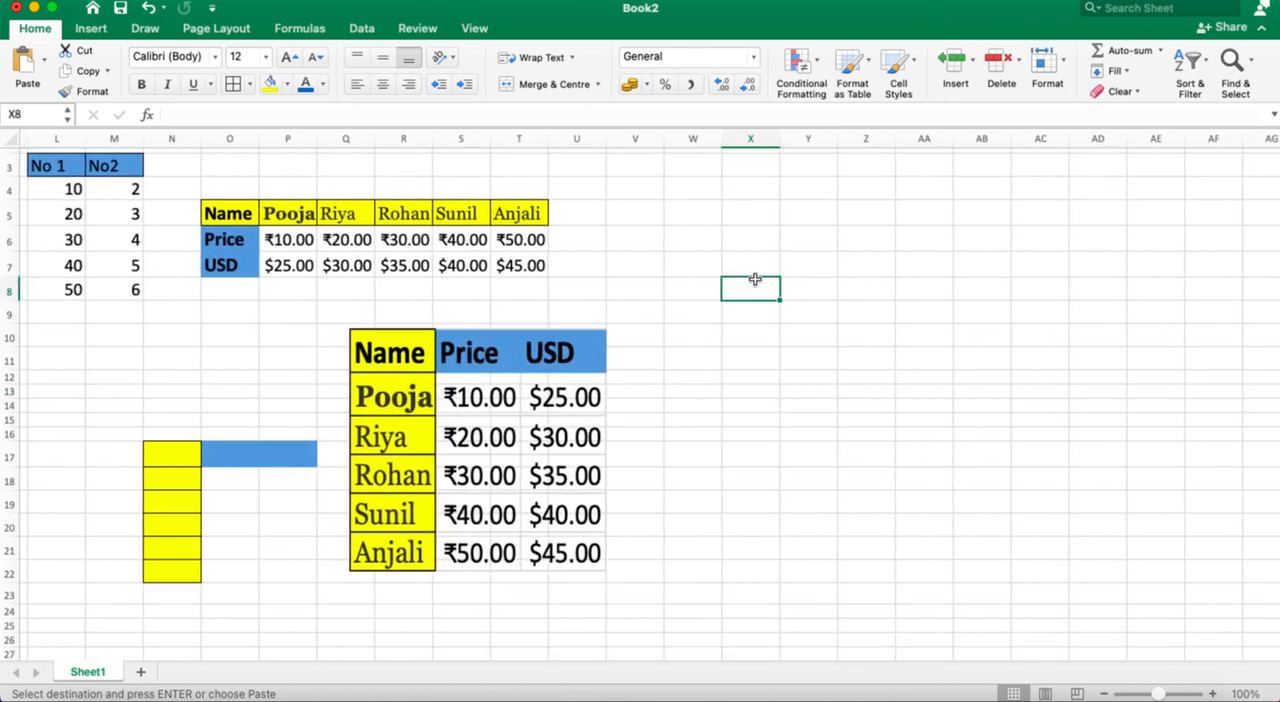
{"action": "scroll", "coordinate": [143, 317], "scroll_direction": "left", "scroll_amount": 10}
{"action": "scroll", "coordinate": [143, 317], "scroll_direction": "up", "scroll_amount": 2}
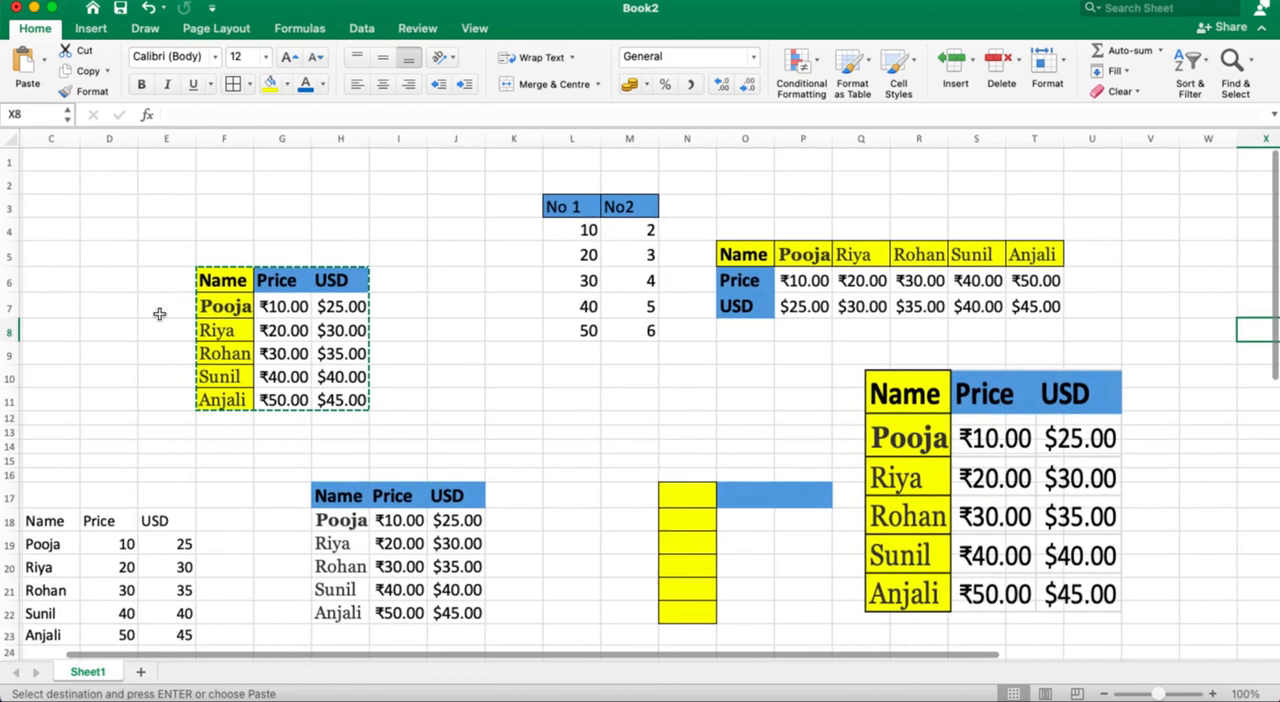
{"action": "left_click", "coordinate": [296, 309]}
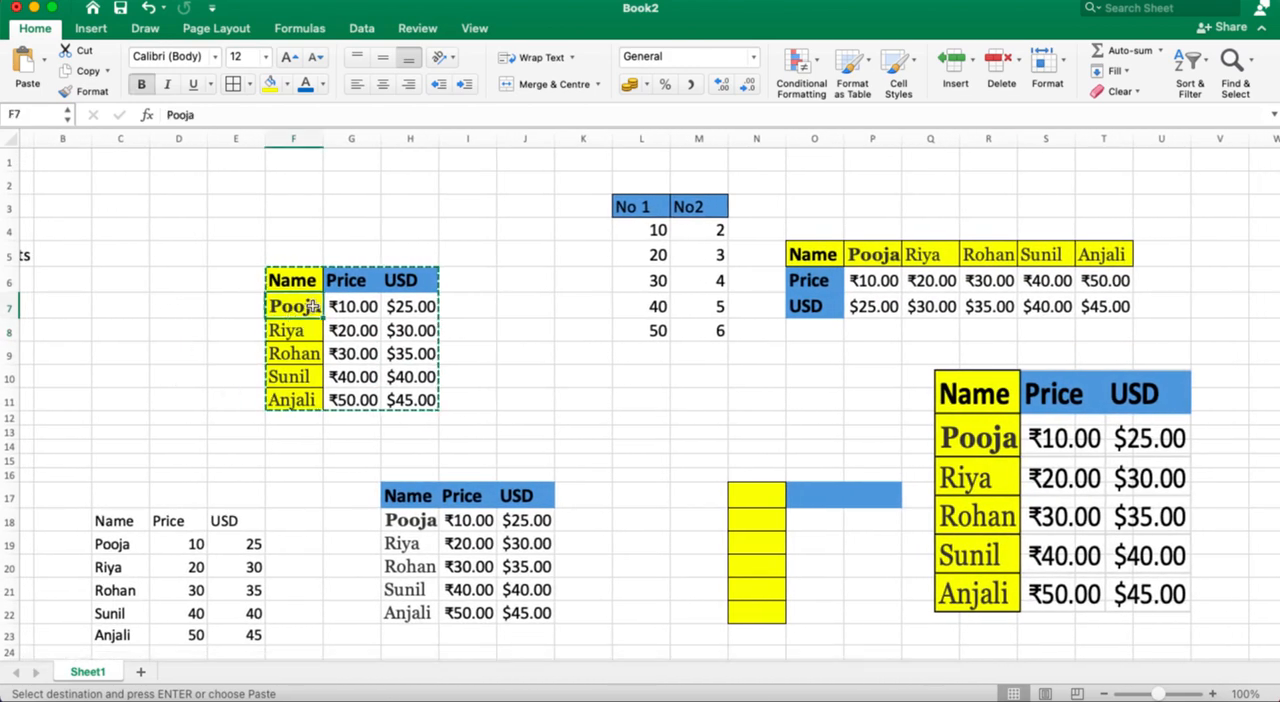
{"action": "double_click", "coordinate": [296, 309]}
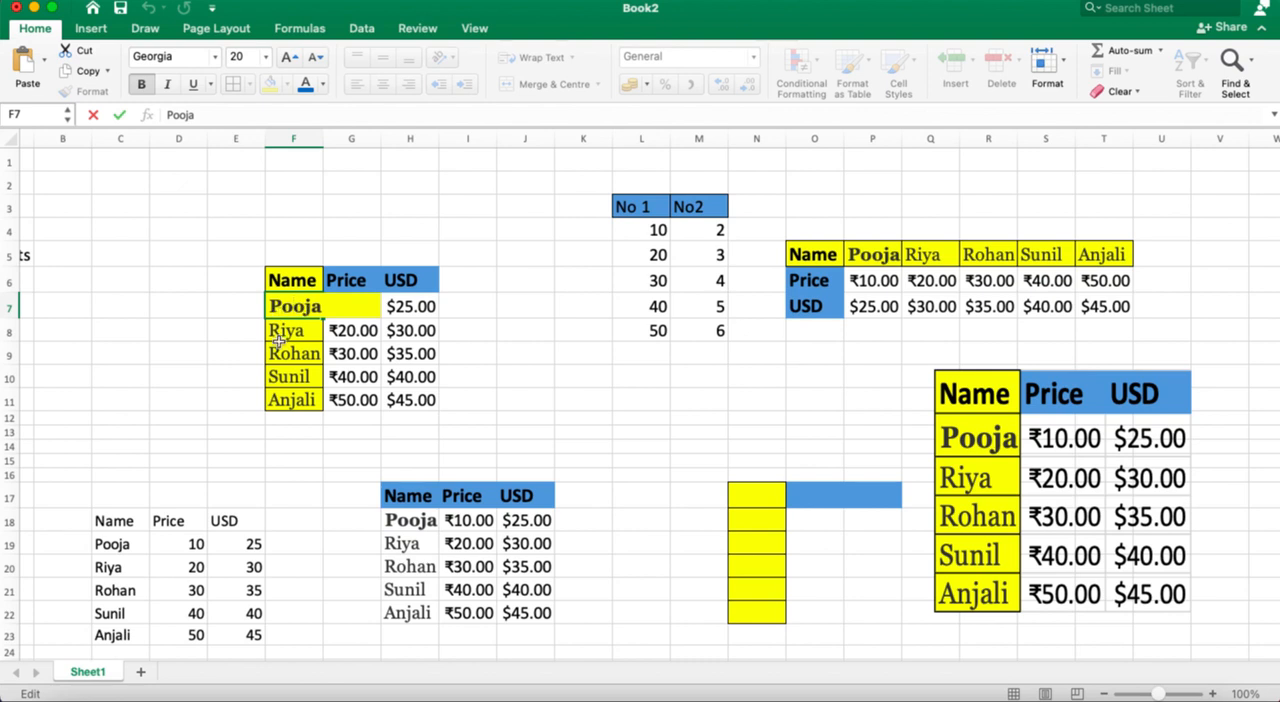
{"action": "left_click", "coordinate": [478, 227]}
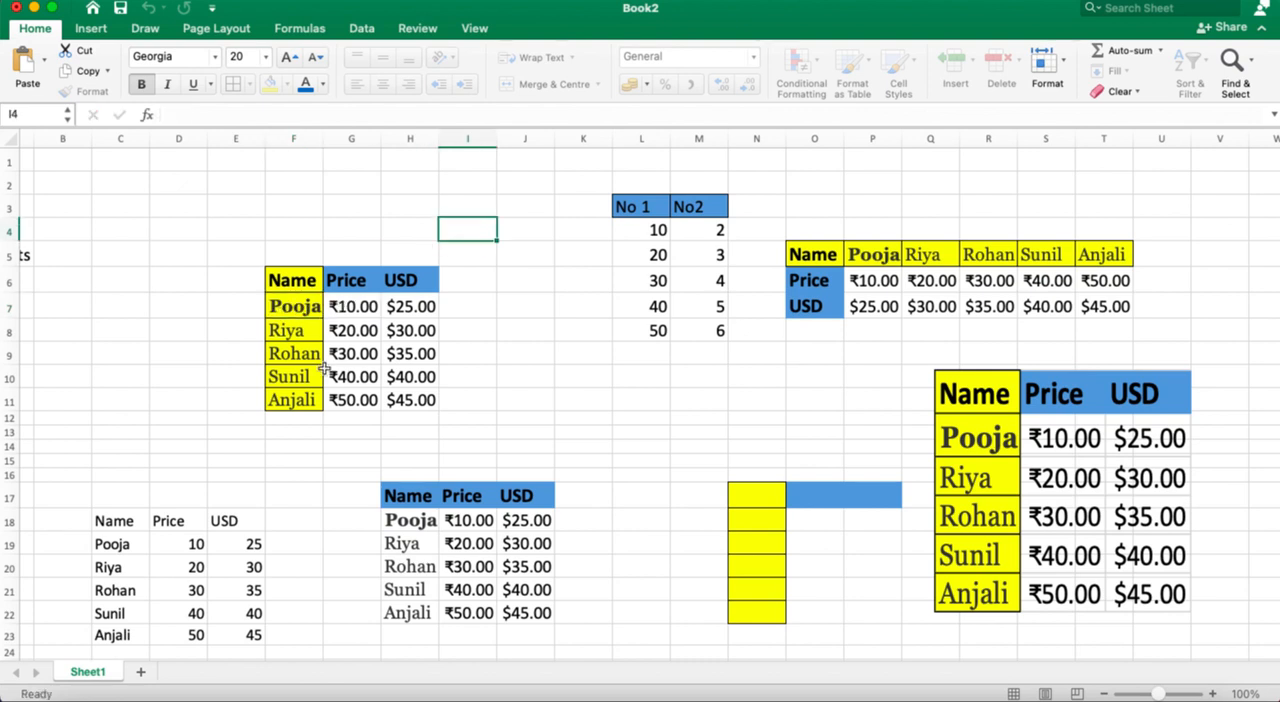
Step: Copy the first name cell F7 of the original table and paste it into X7
{"action": "left_click", "coordinate": [274, 307]}
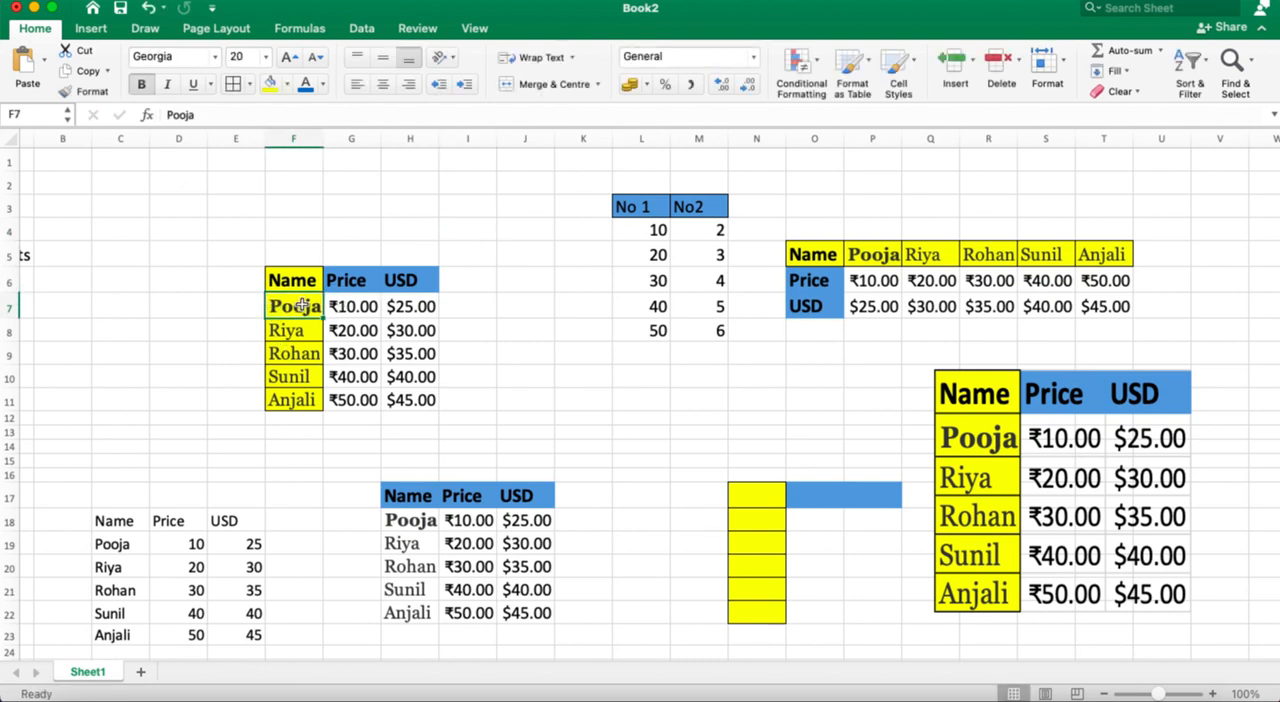
{"action": "key", "text": "super+c"}
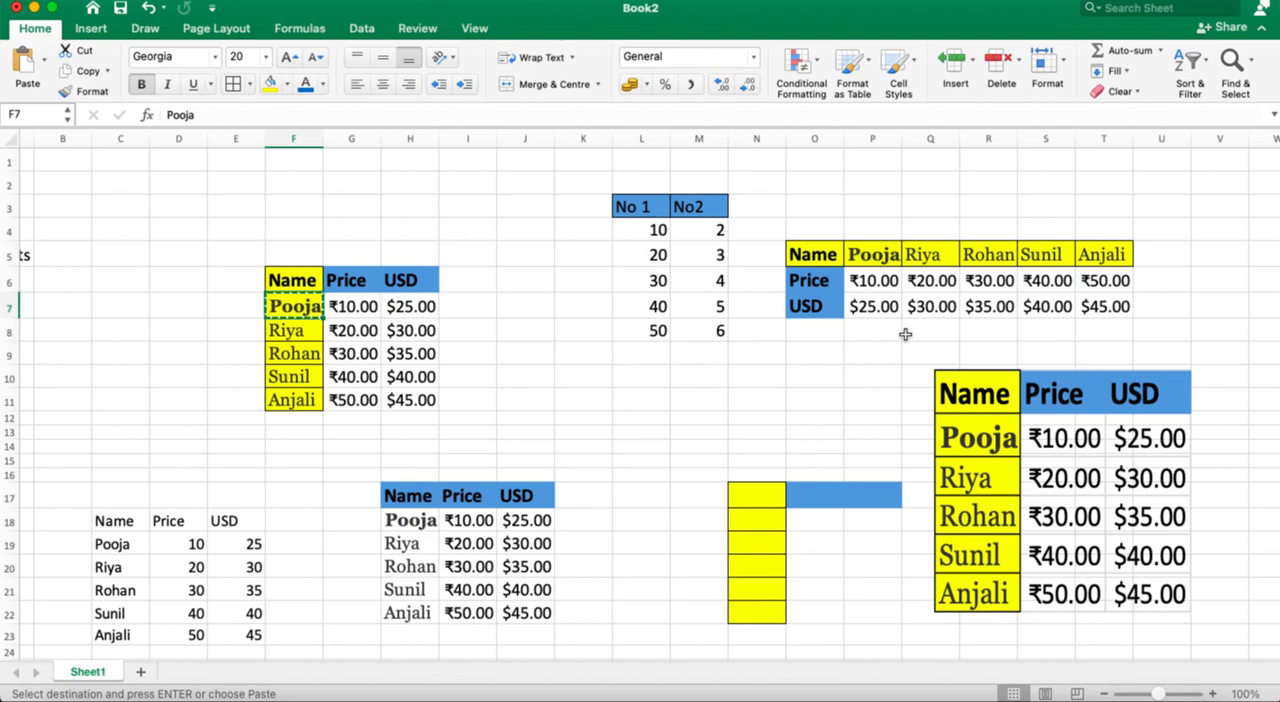
{"action": "scroll", "coordinate": [903, 337], "scroll_direction": "right", "scroll_amount": 5}
{"action": "left_click", "coordinate": [1050, 298]}
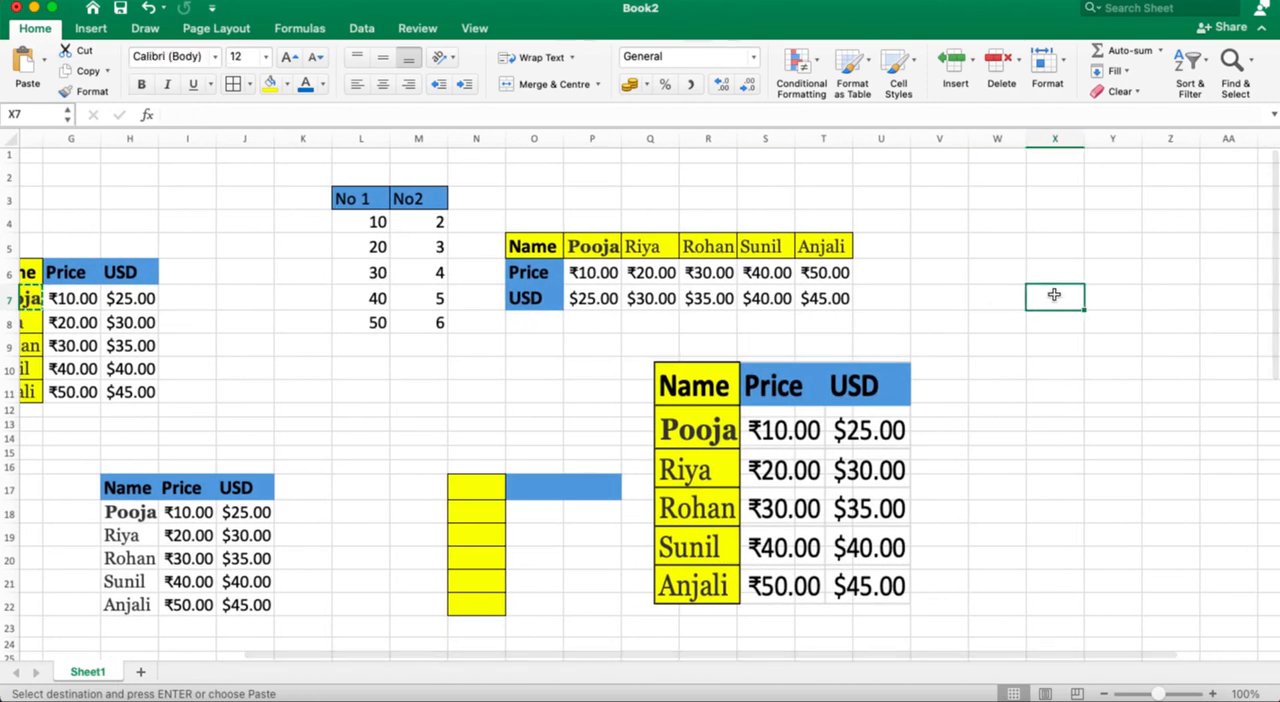
{"action": "key", "text": "super+v"}
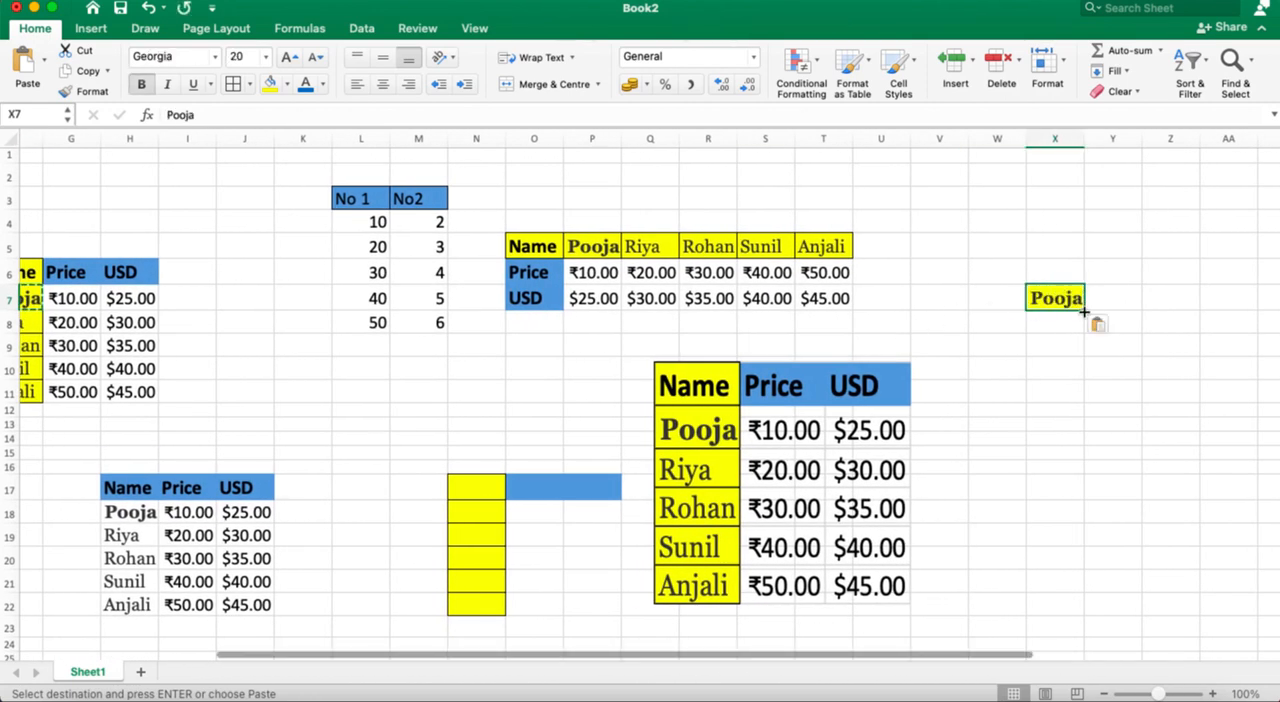
Step: Fill the name in X7 down the column to X15 and across the row to AA7
{"action": "left_click_drag", "start_coordinate": [1084, 310], "coordinate": [1088, 468]}
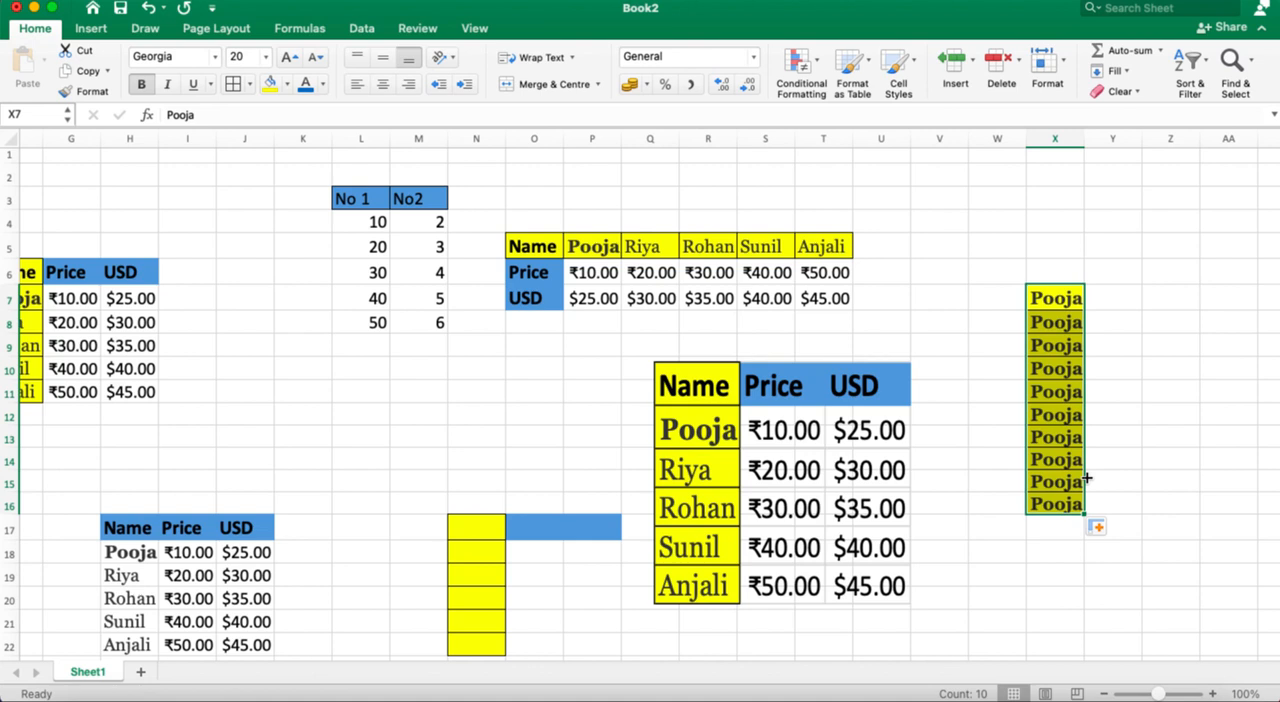
{"action": "key", "text": "super+z"}
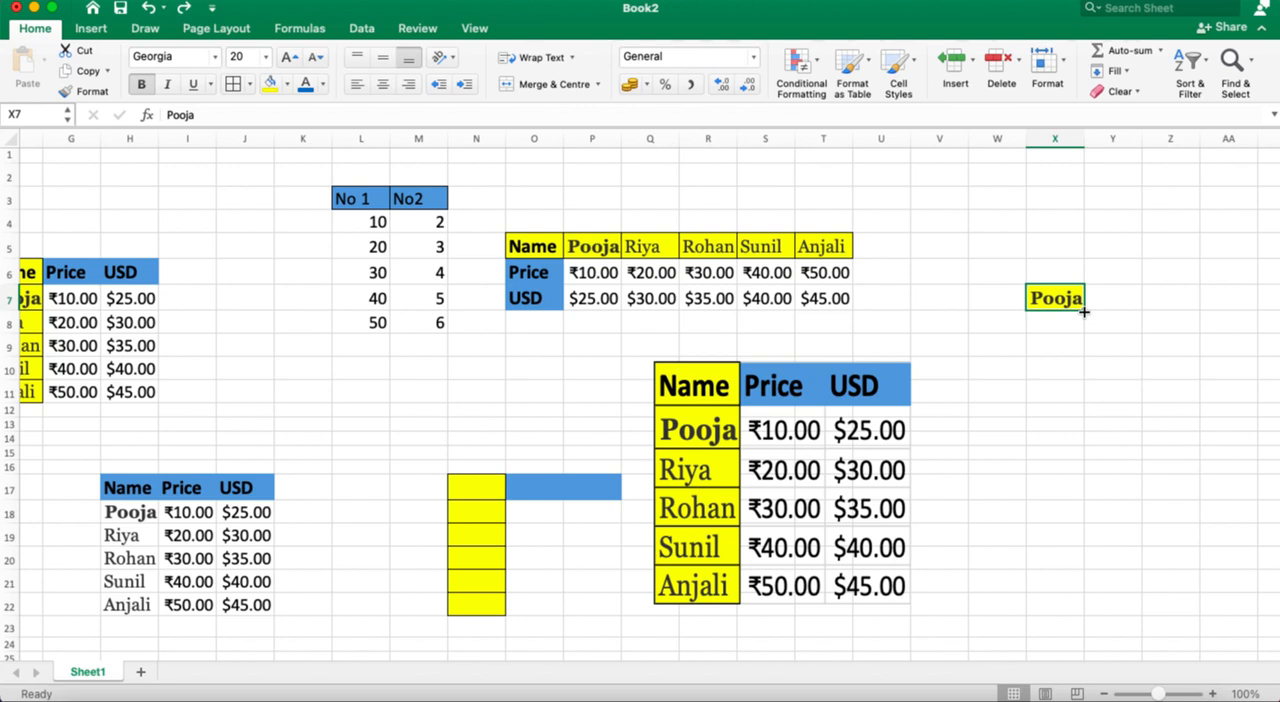
{"action": "left_click_drag", "start_coordinate": [1084, 312], "coordinate": [1087, 352]}
{"action": "left_click_drag", "start_coordinate": [1087, 393], "coordinate": [1085, 462]}
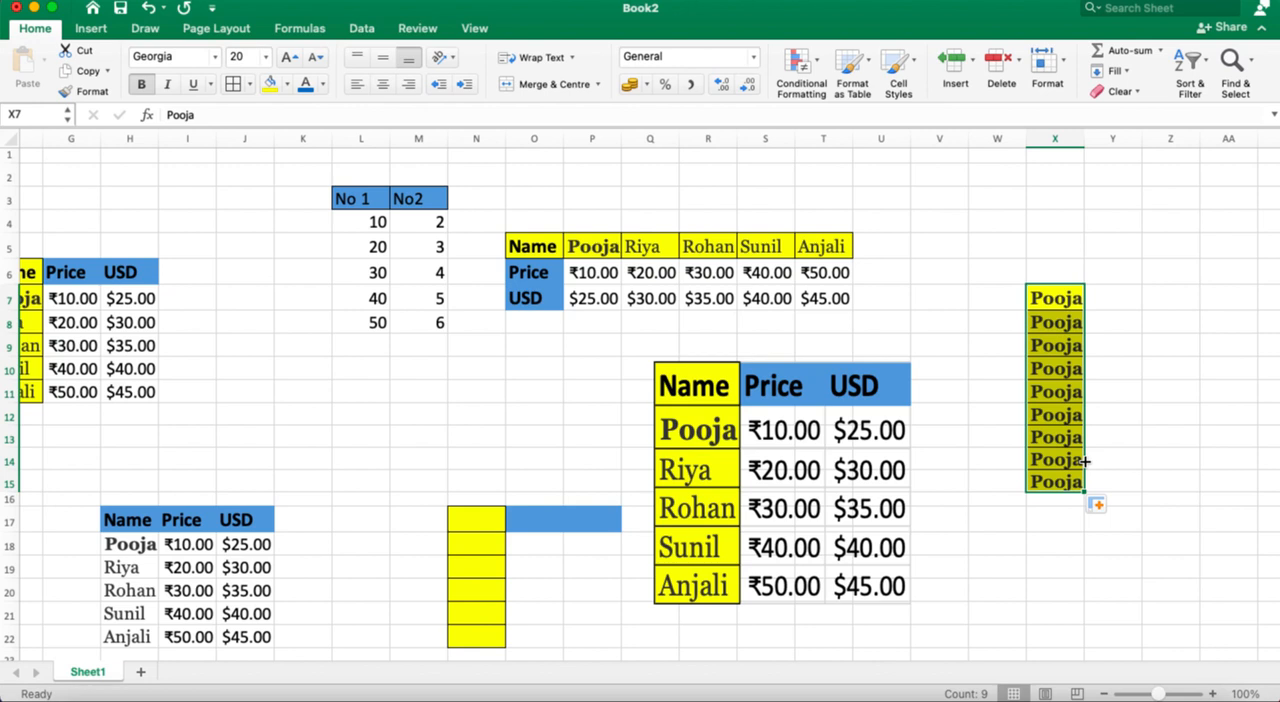
{"action": "left_click", "coordinate": [1065, 304]}
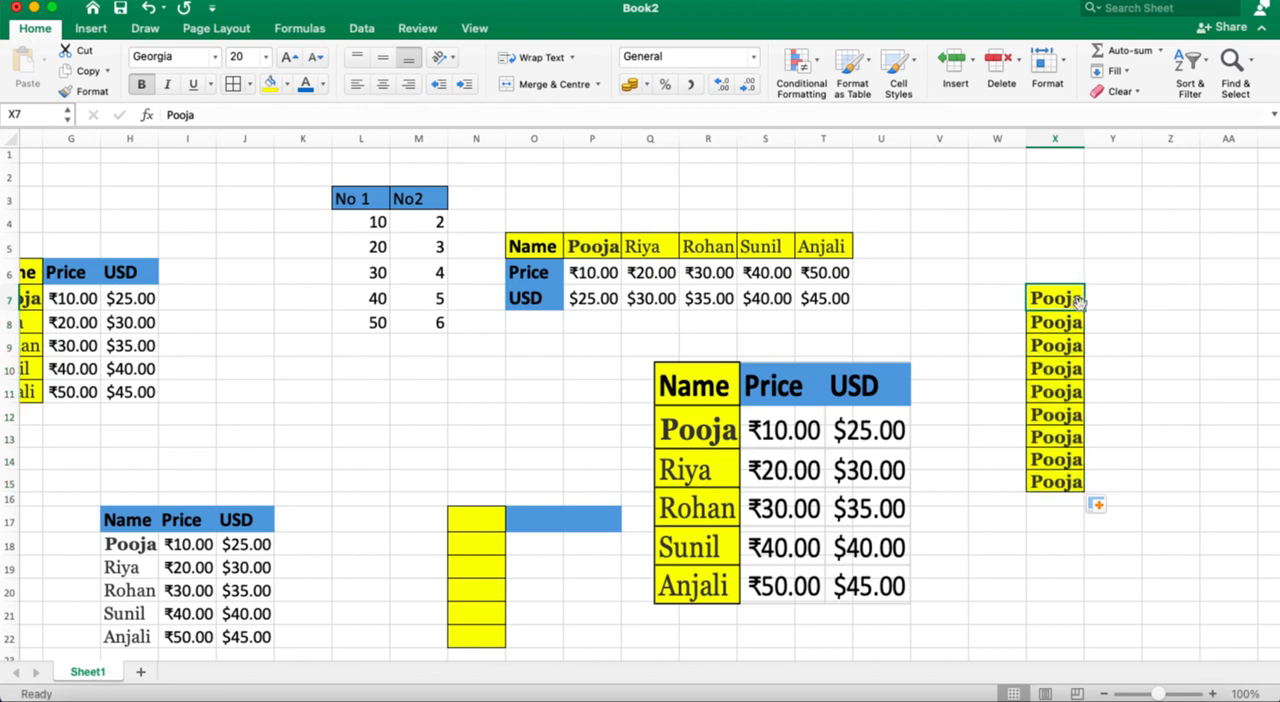
{"action": "left_click_drag", "start_coordinate": [1086, 309], "coordinate": [1236, 309]}
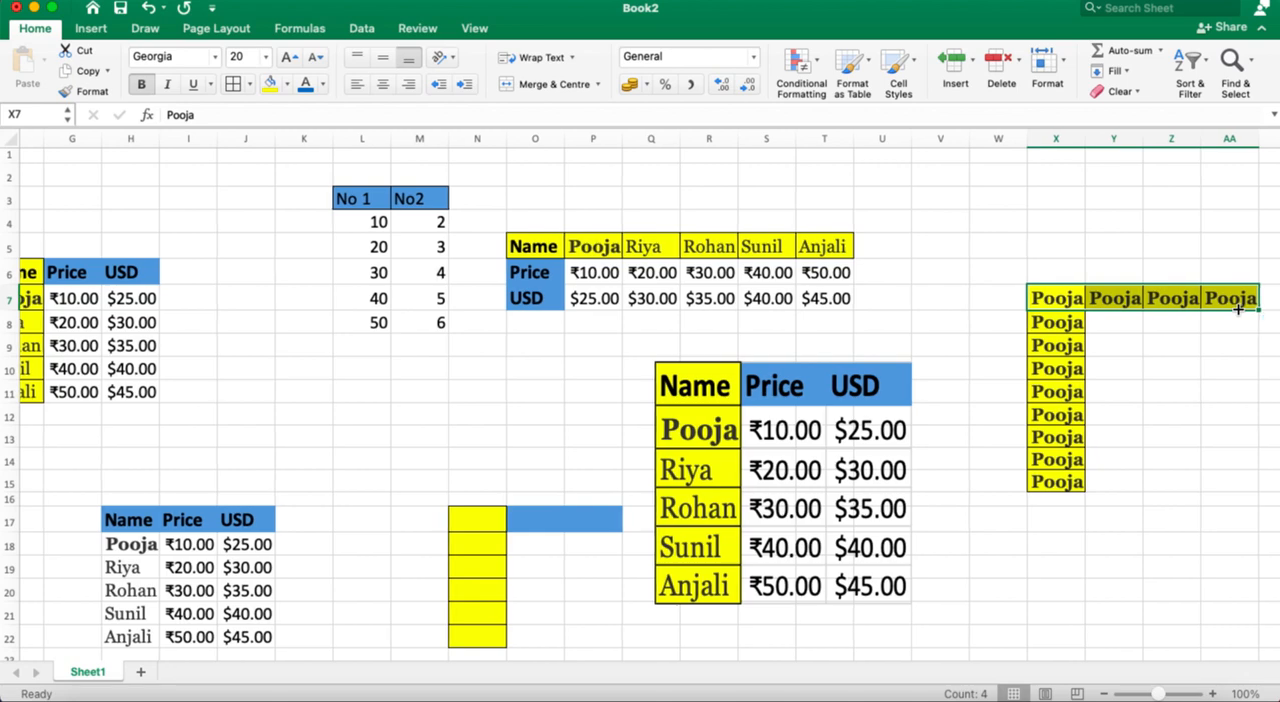
Step: Add two new blank worksheets to the workbook and return to Sheet1
{"action": "scroll", "coordinate": [1238, 309], "scroll_direction": "left", "scroll_amount": 10}
{"action": "scroll", "coordinate": [1238, 309], "scroll_direction": "down", "scroll_amount": 1}
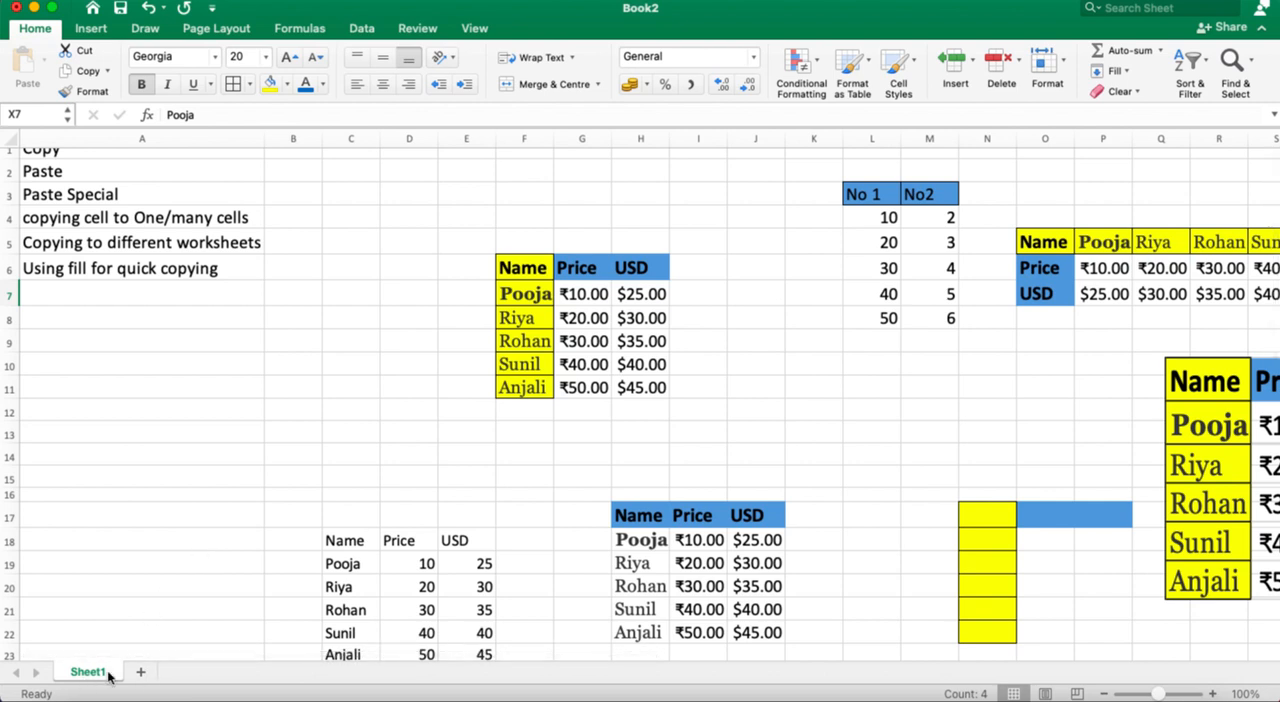
{"action": "left_click", "coordinate": [140, 672]}
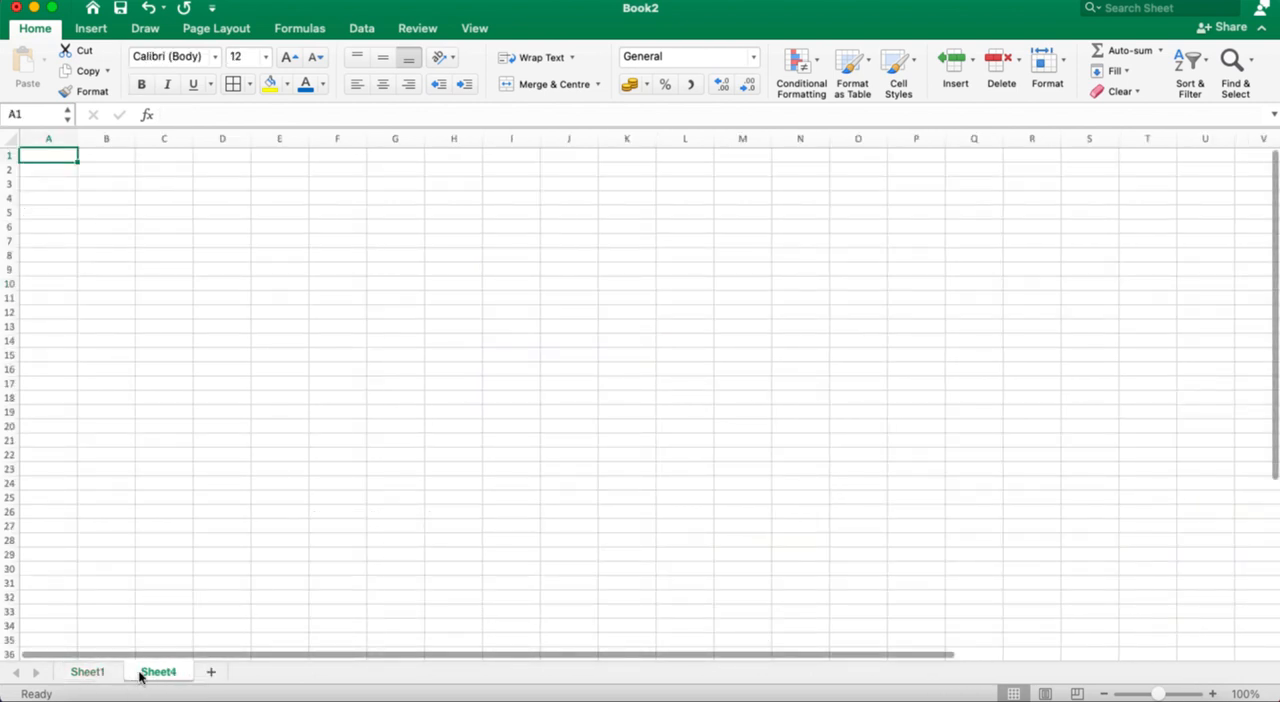
{"action": "left_click", "coordinate": [208, 672]}
{"action": "left_click", "coordinate": [95, 673]}
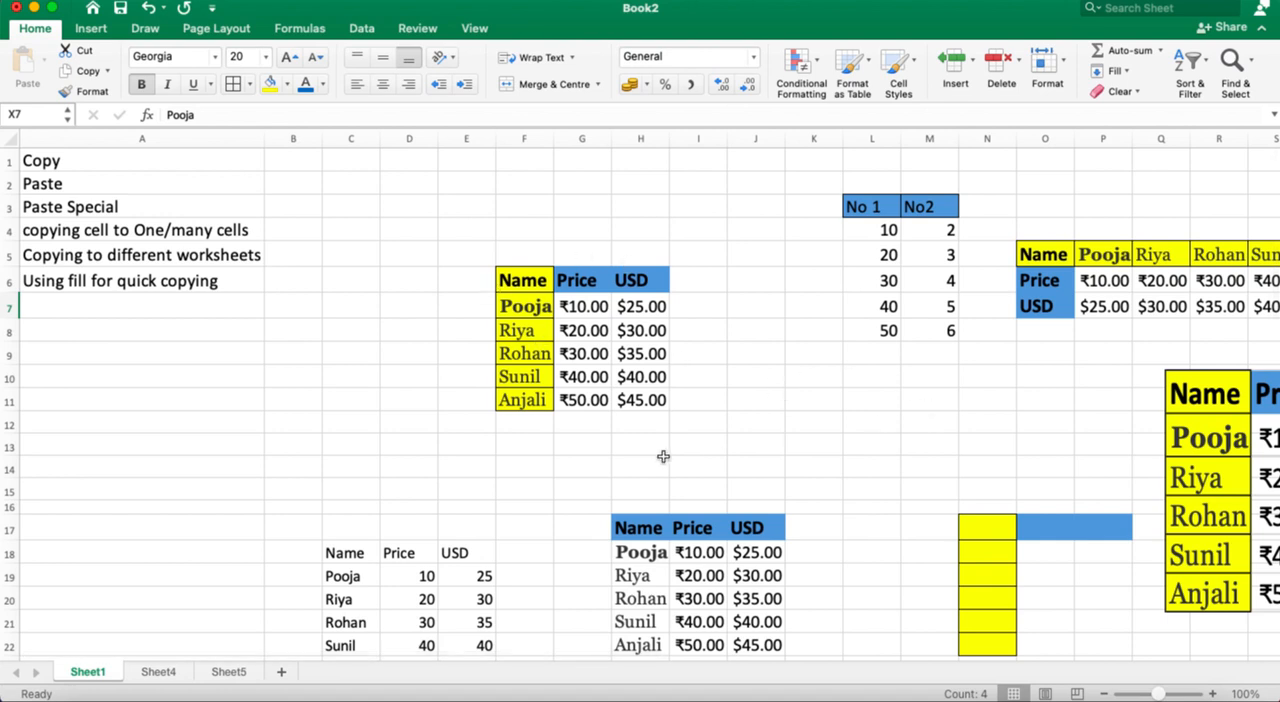
Step: Copy the name column H17:H22 from Sheet1 and paste it at I14 on Sheet4 and Sheet5 together by grouping both sheets
{"action": "scroll", "coordinate": [667, 592], "scroll_direction": "down", "scroll_amount": 5}
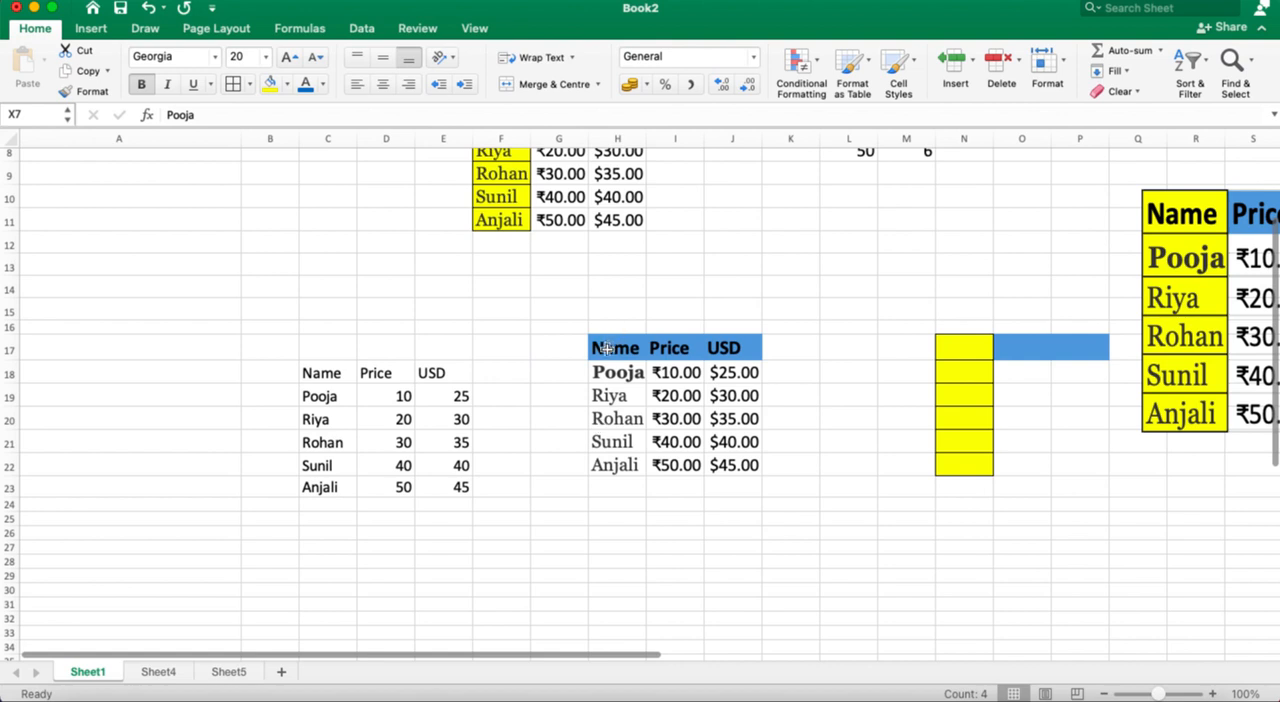
{"action": "left_click_drag", "start_coordinate": [600, 347], "coordinate": [602, 460]}
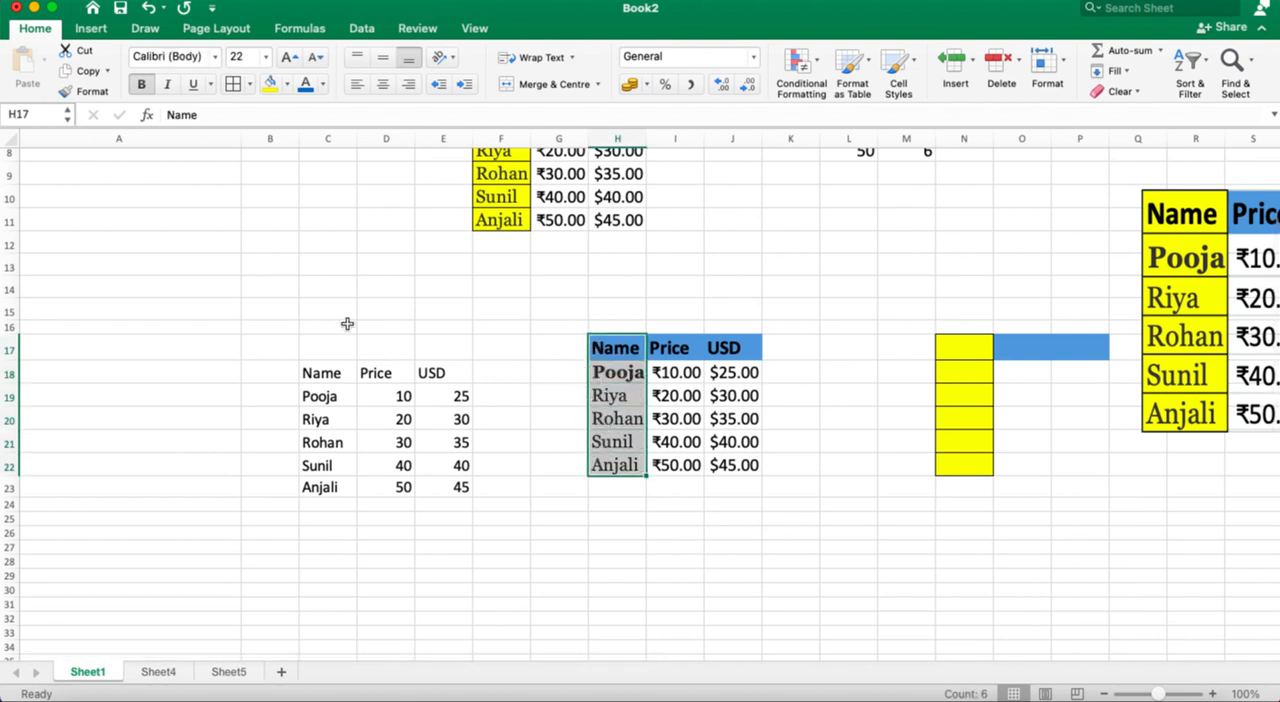
{"action": "key", "text": "super+c"}
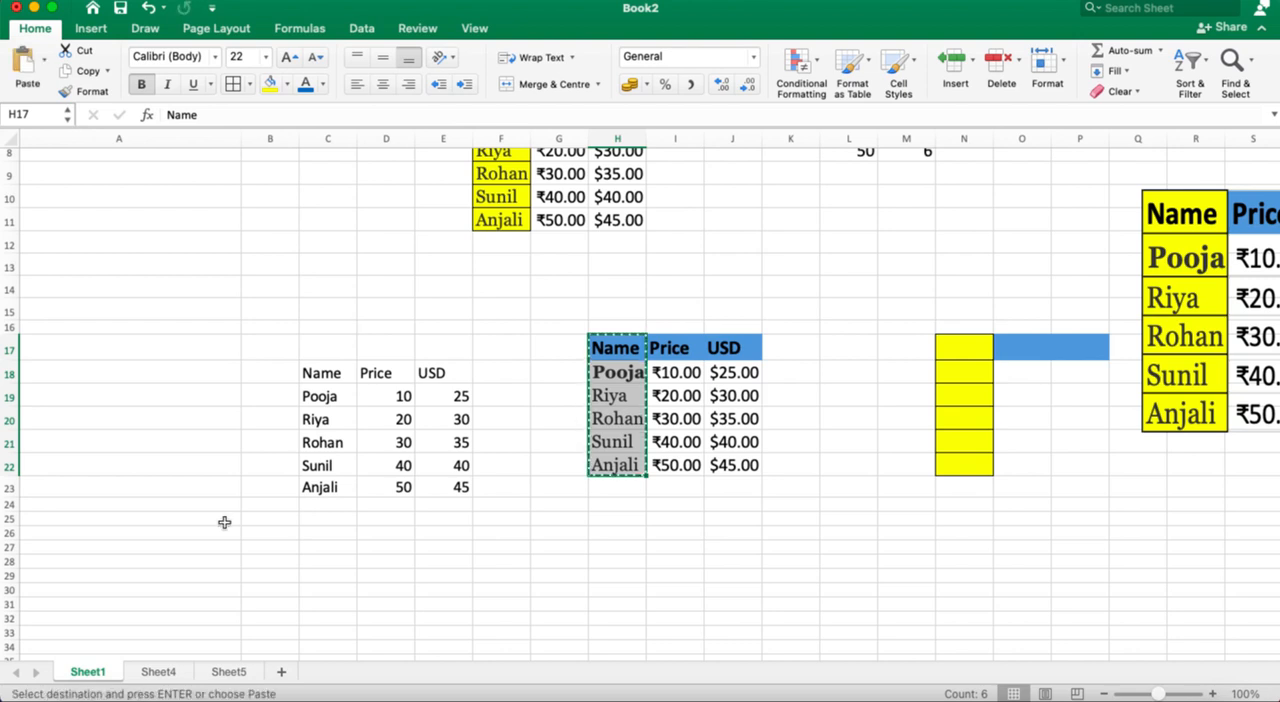
{"action": "left_click", "coordinate": [156, 676]}
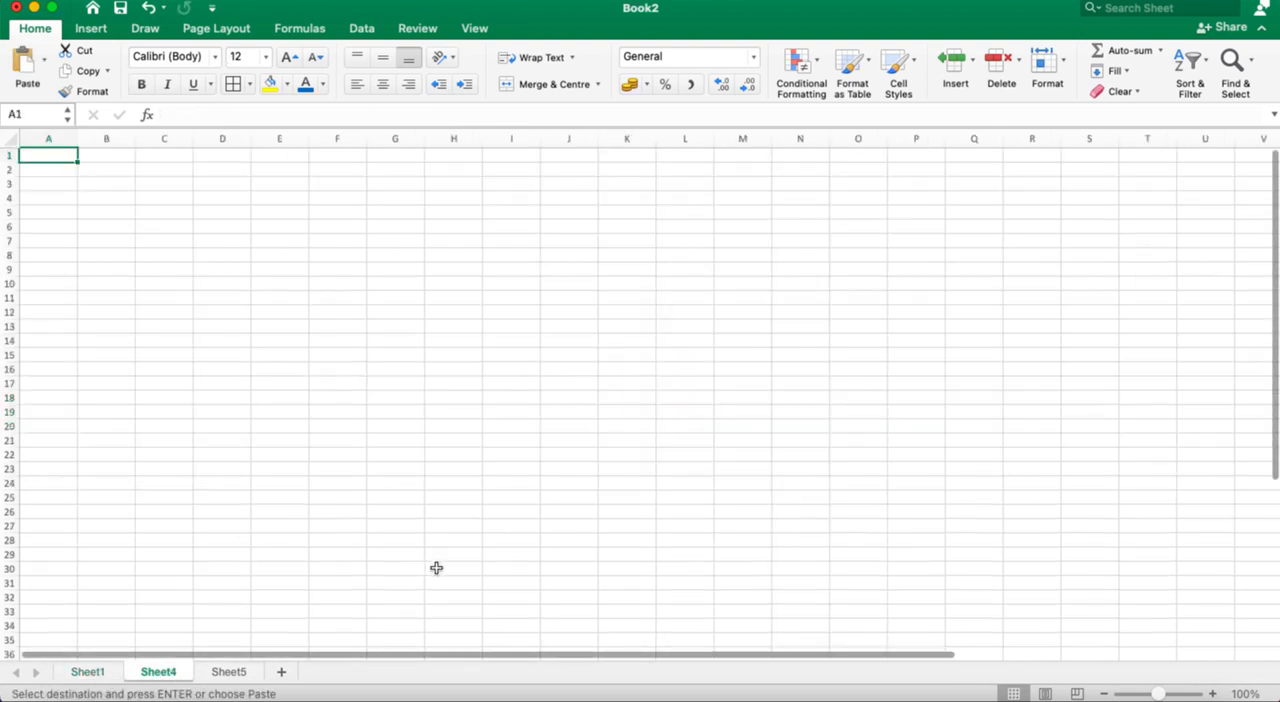
{"action": "left_click", "coordinate": [512, 344]}
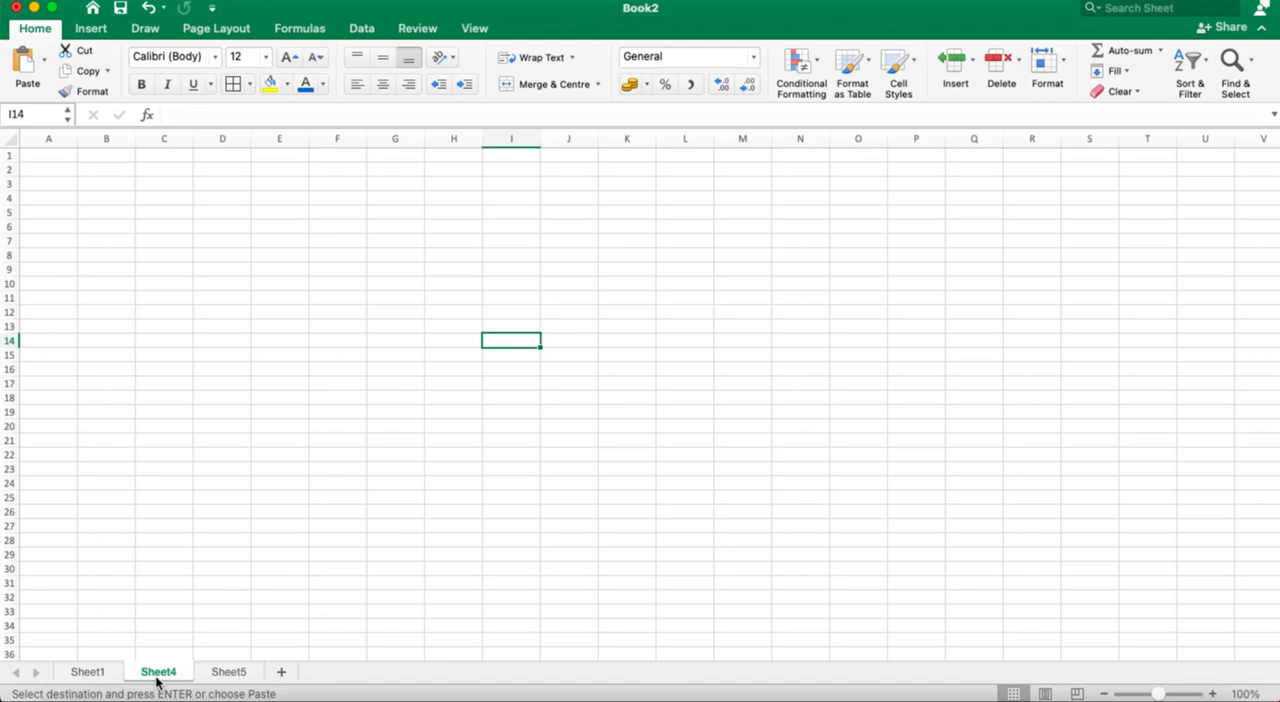
{"action": "left_click", "coordinate": [229, 672], "text": "shift"}
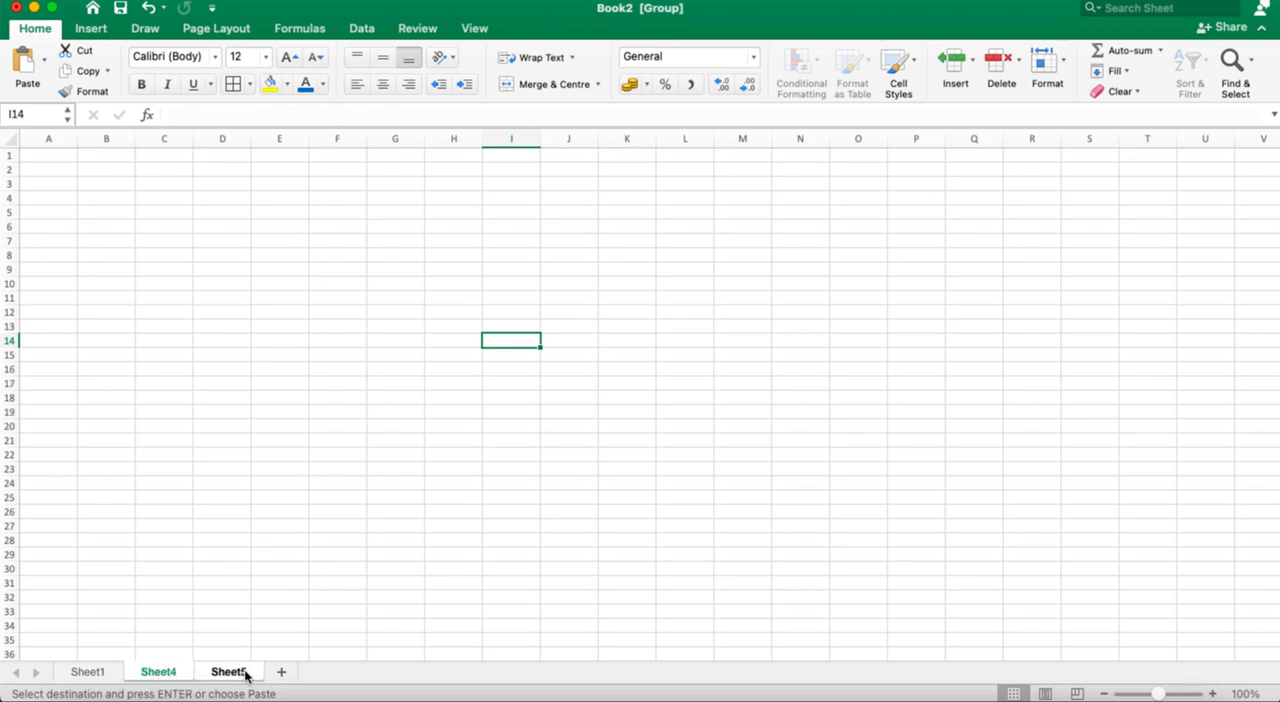
{"action": "left_click", "coordinate": [22, 80]}
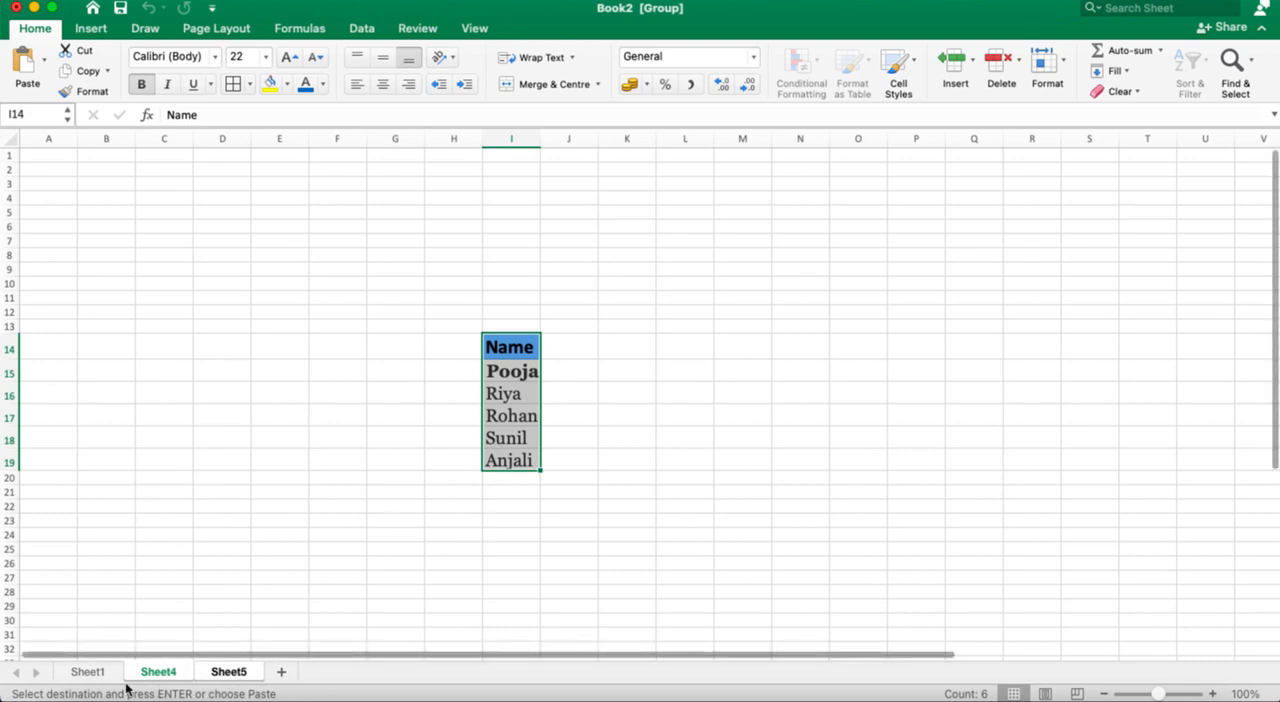
Step: Check the pasted name column on Sheet4 and Sheet5 against the source on Sheet1
{"action": "left_click", "coordinate": [91, 671]}
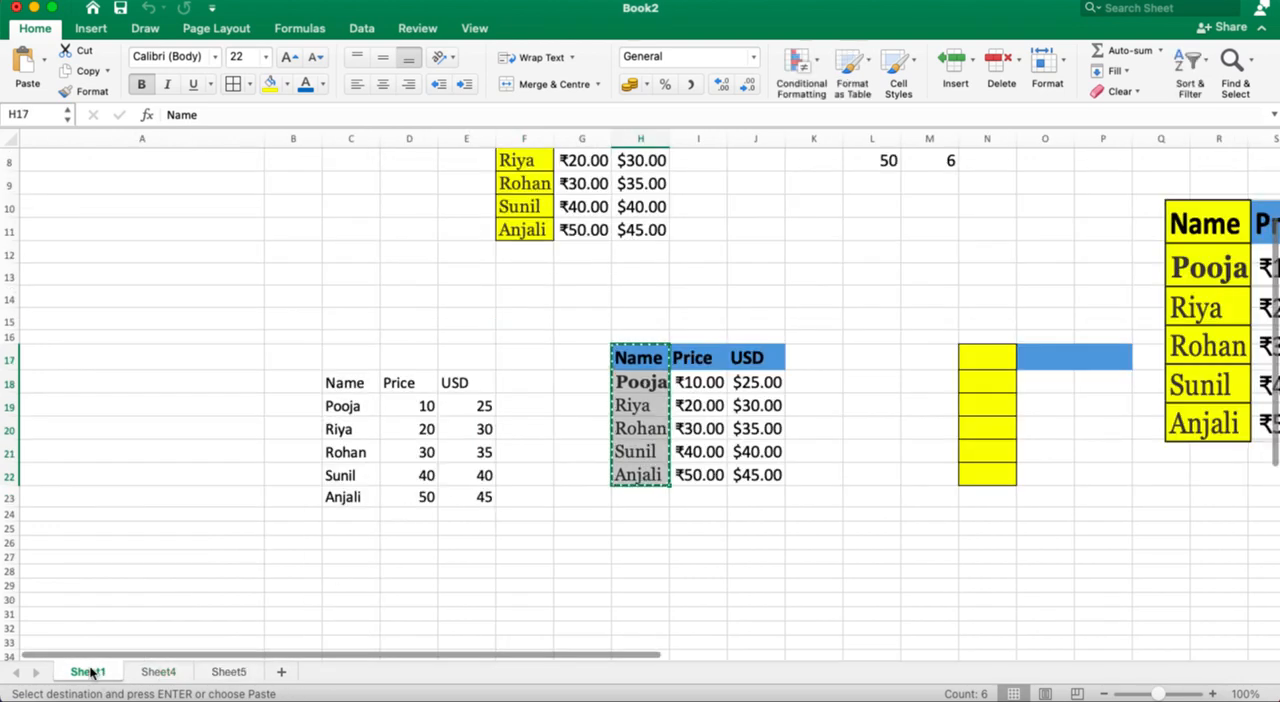
{"action": "left_click", "coordinate": [157, 672]}
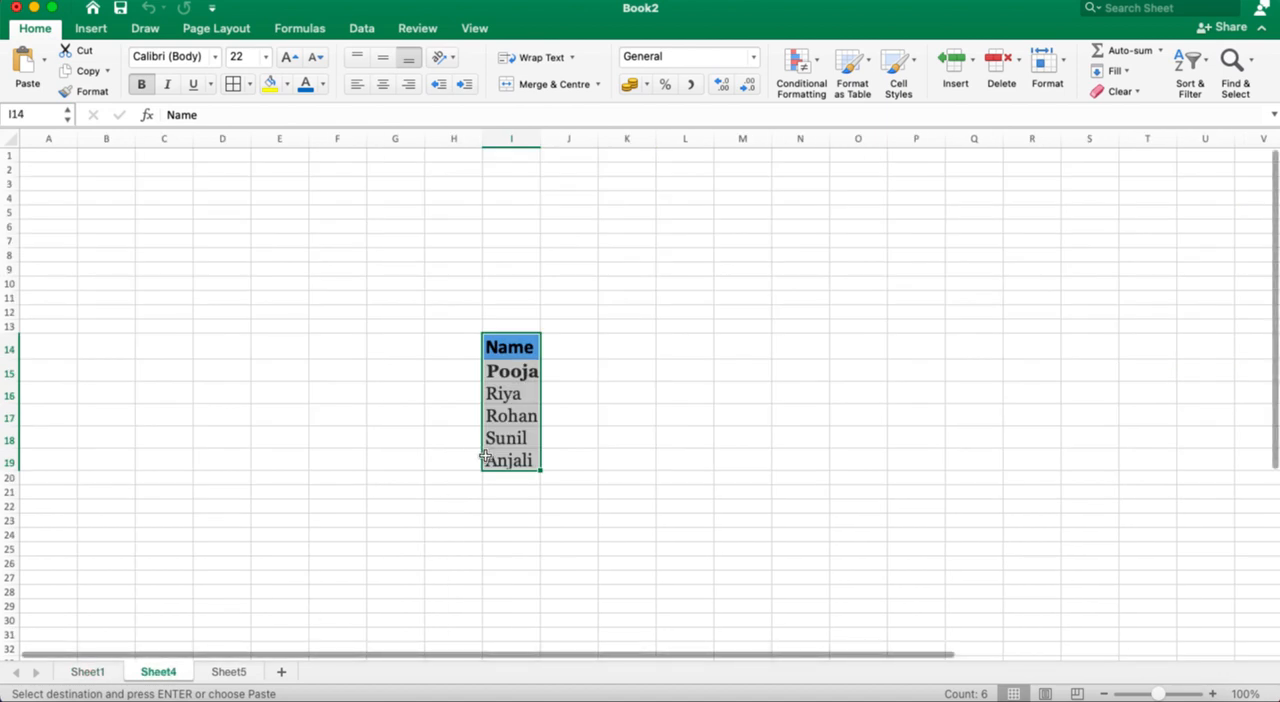
{"action": "left_click", "coordinate": [227, 674]}
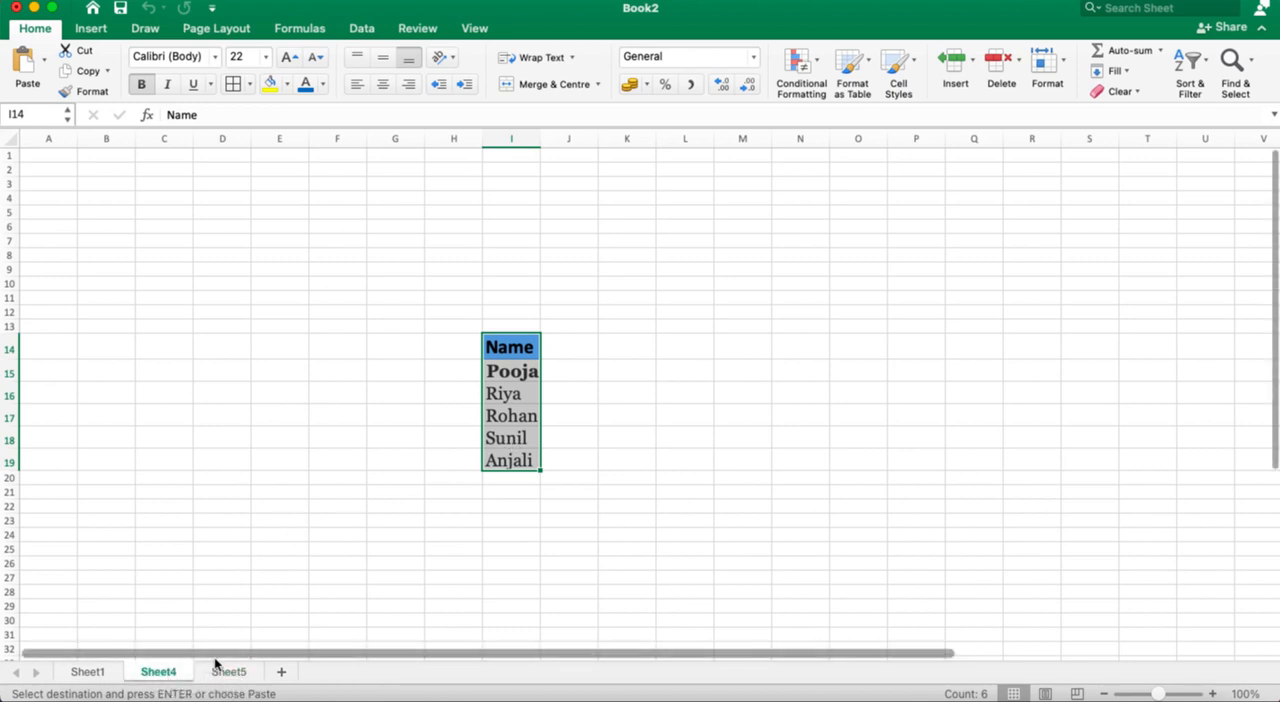
{"action": "left_click", "coordinate": [88, 672]}
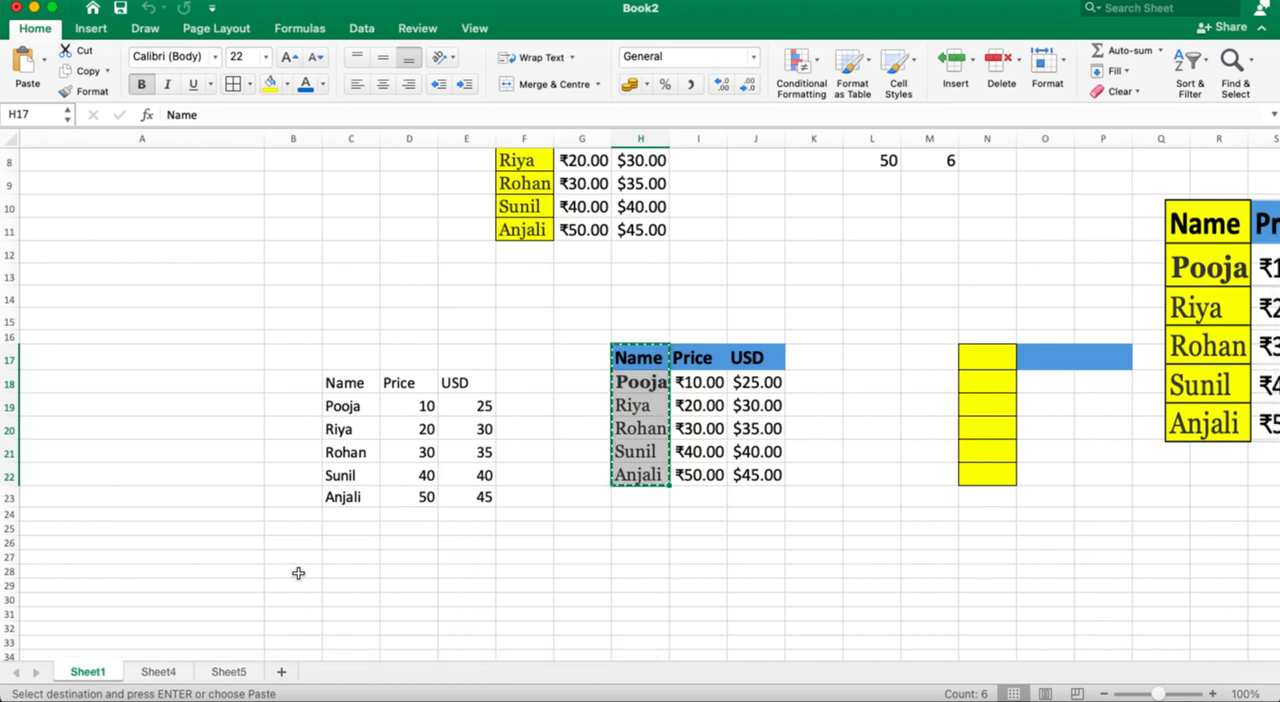
Step: Group Sheet4 and Sheet5 again, select cell E24 in the group, and return to Sheet1
{"action": "left_click", "coordinate": [162, 673]}
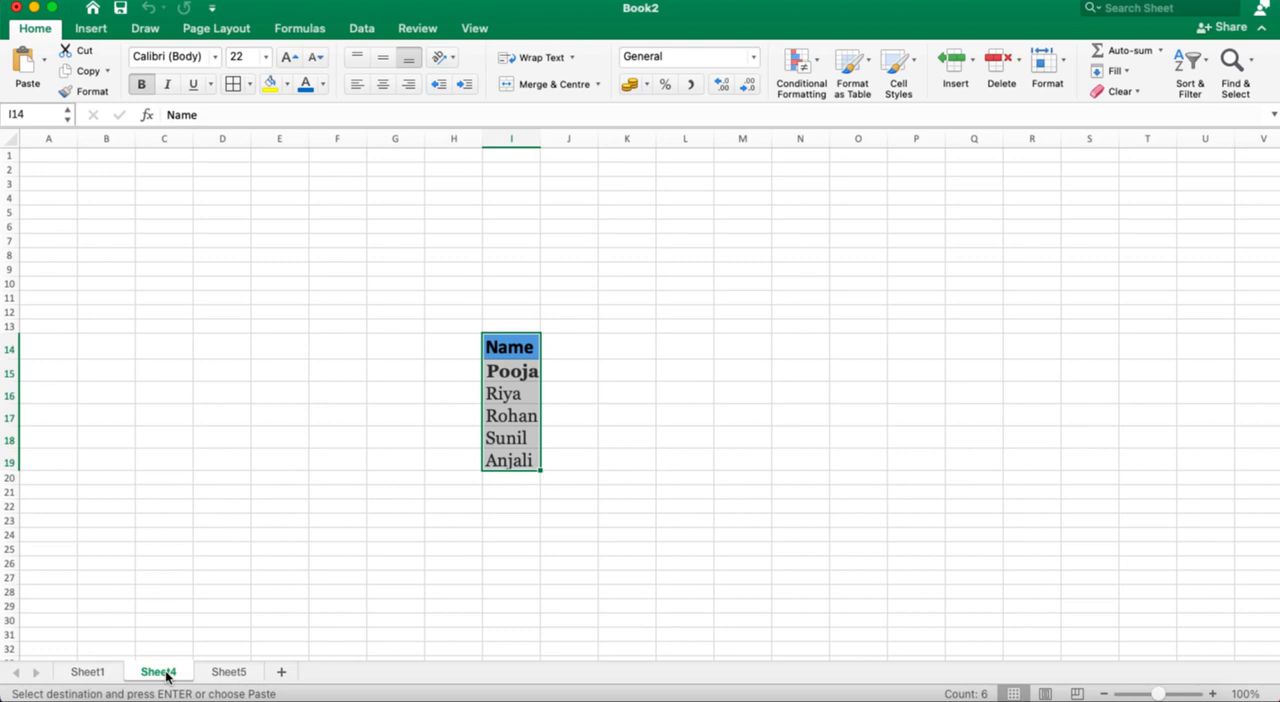
{"action": "left_click", "coordinate": [234, 674], "text": "shift"}
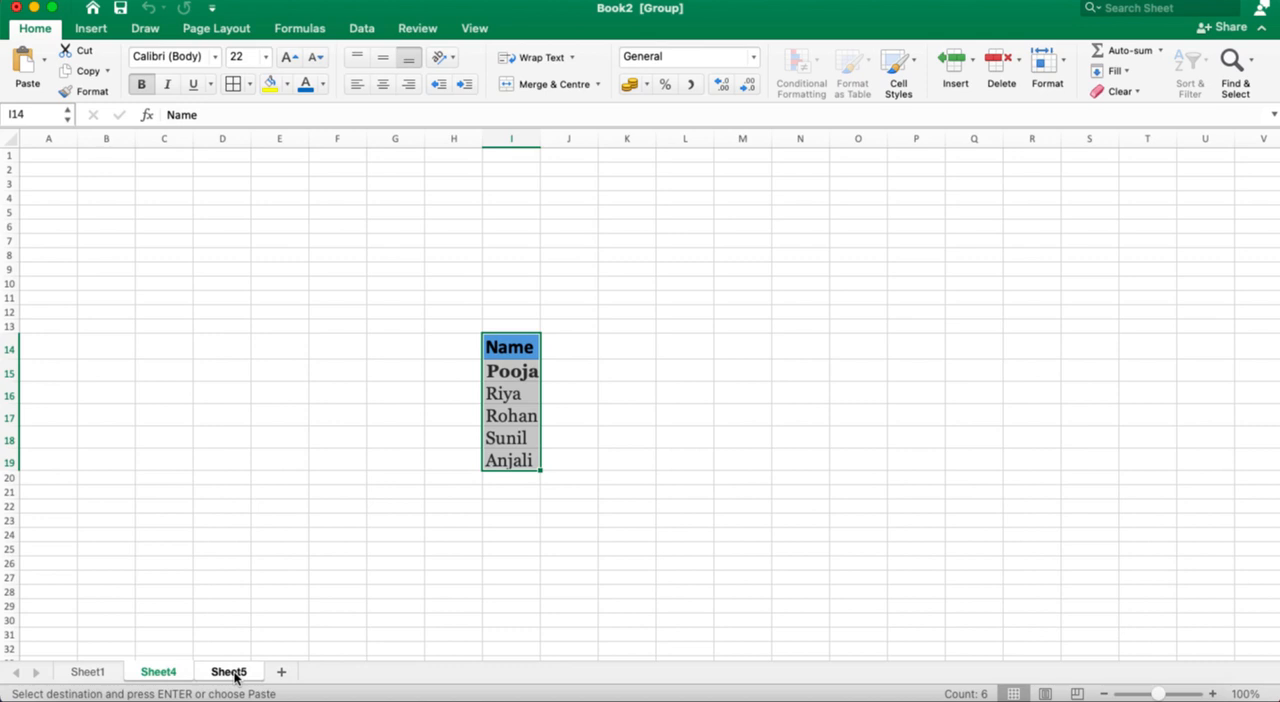
{"action": "left_click", "coordinate": [277, 534]}
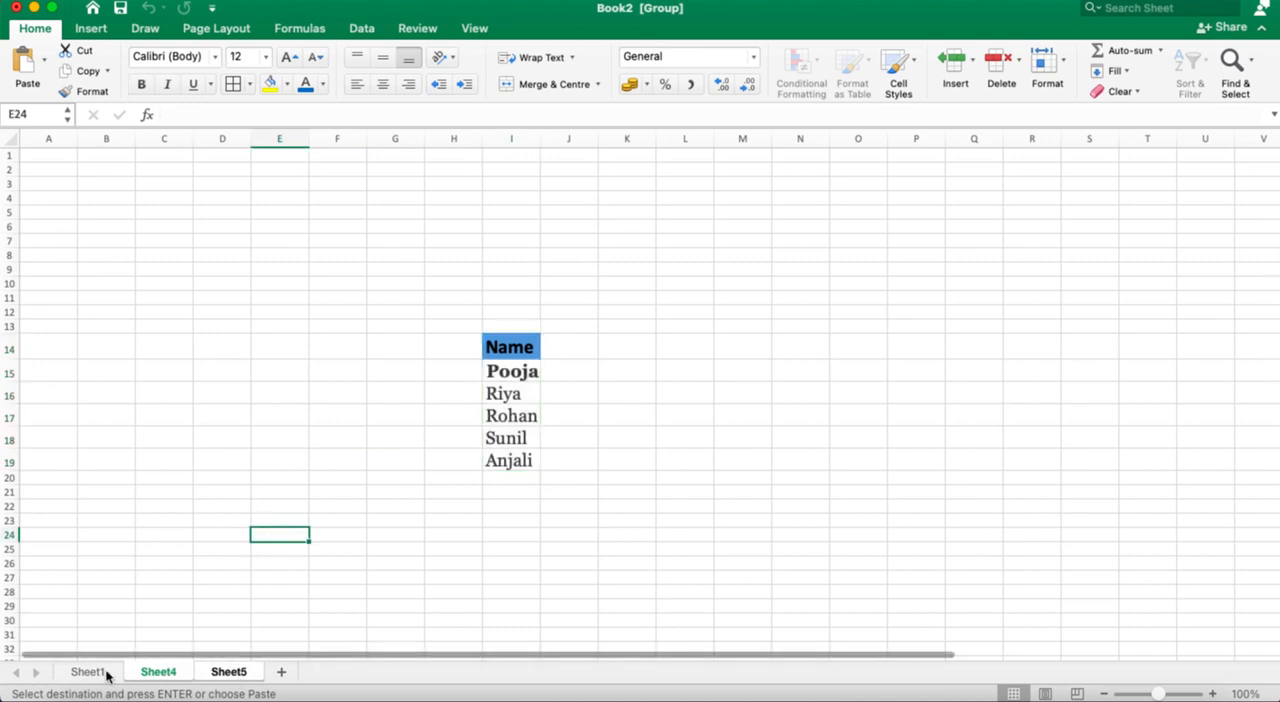
{"action": "left_click", "coordinate": [106, 672]}
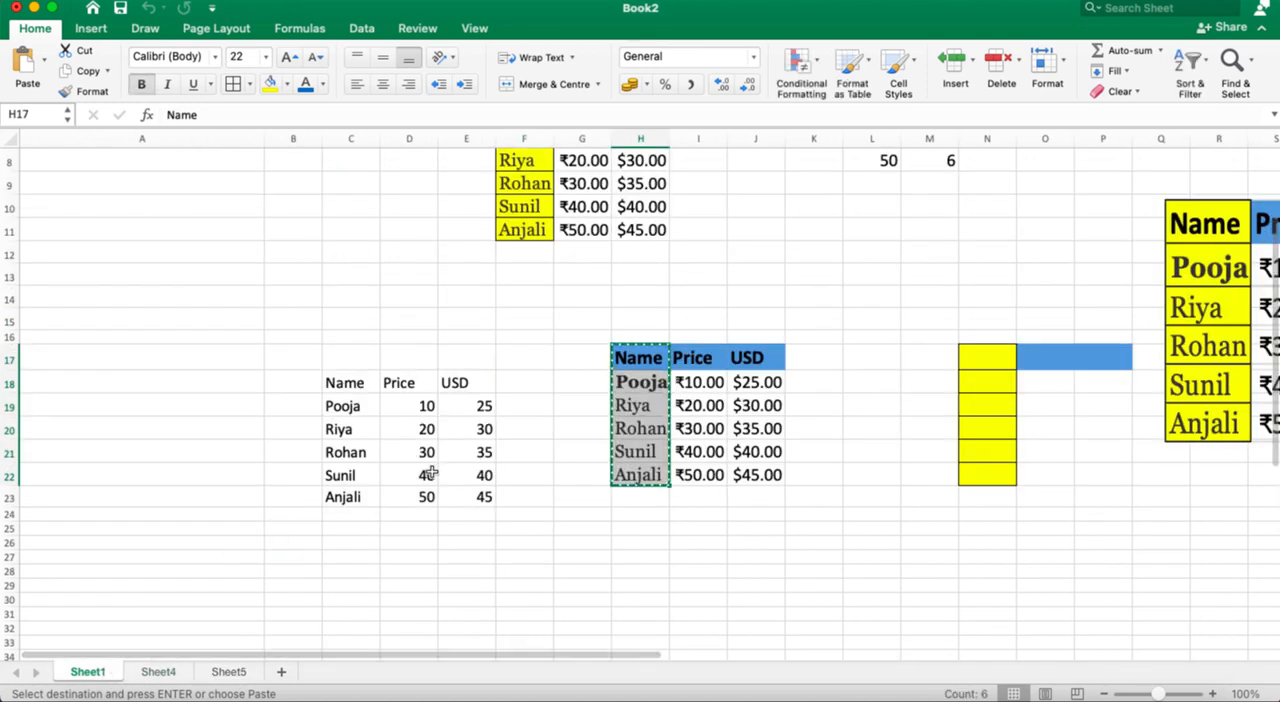
Step: Enter 1 in Y8 on Sheet1 and fill it down the column to Y20
{"action": "scroll", "coordinate": [430, 474], "scroll_direction": "up", "scroll_amount": 7}
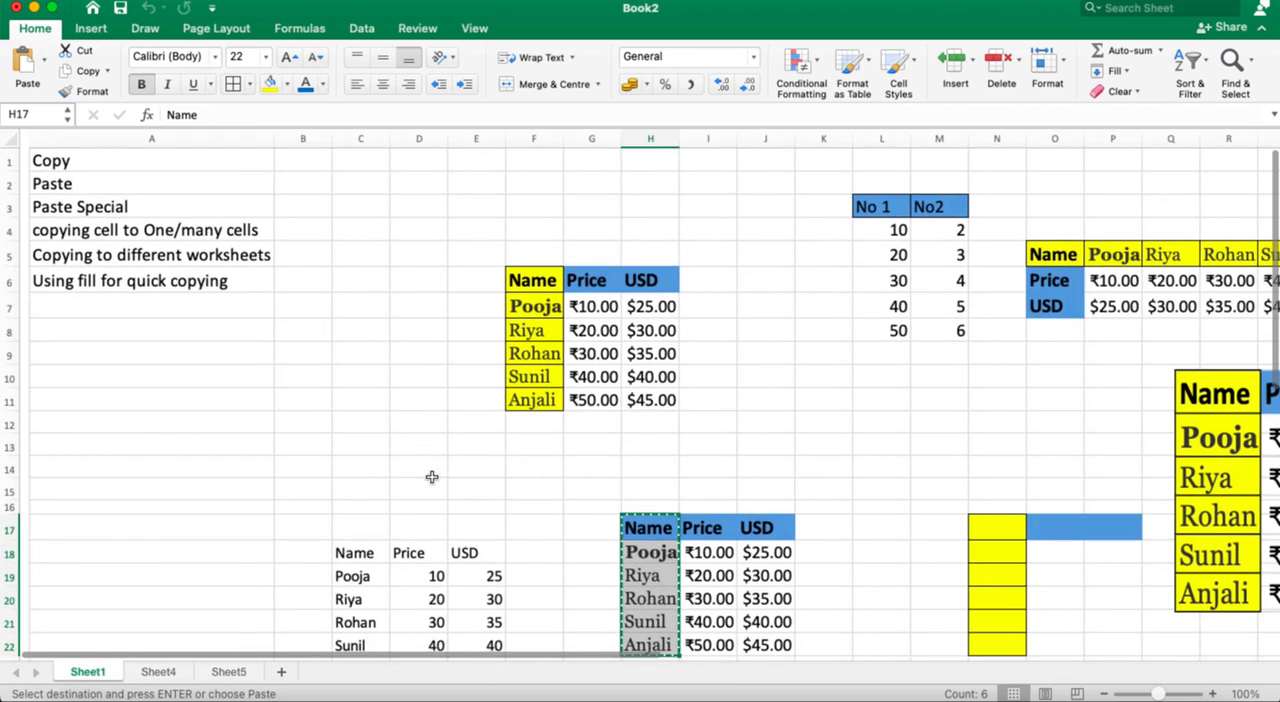
{"action": "scroll", "coordinate": [431, 477], "scroll_direction": "right", "scroll_amount": 1}
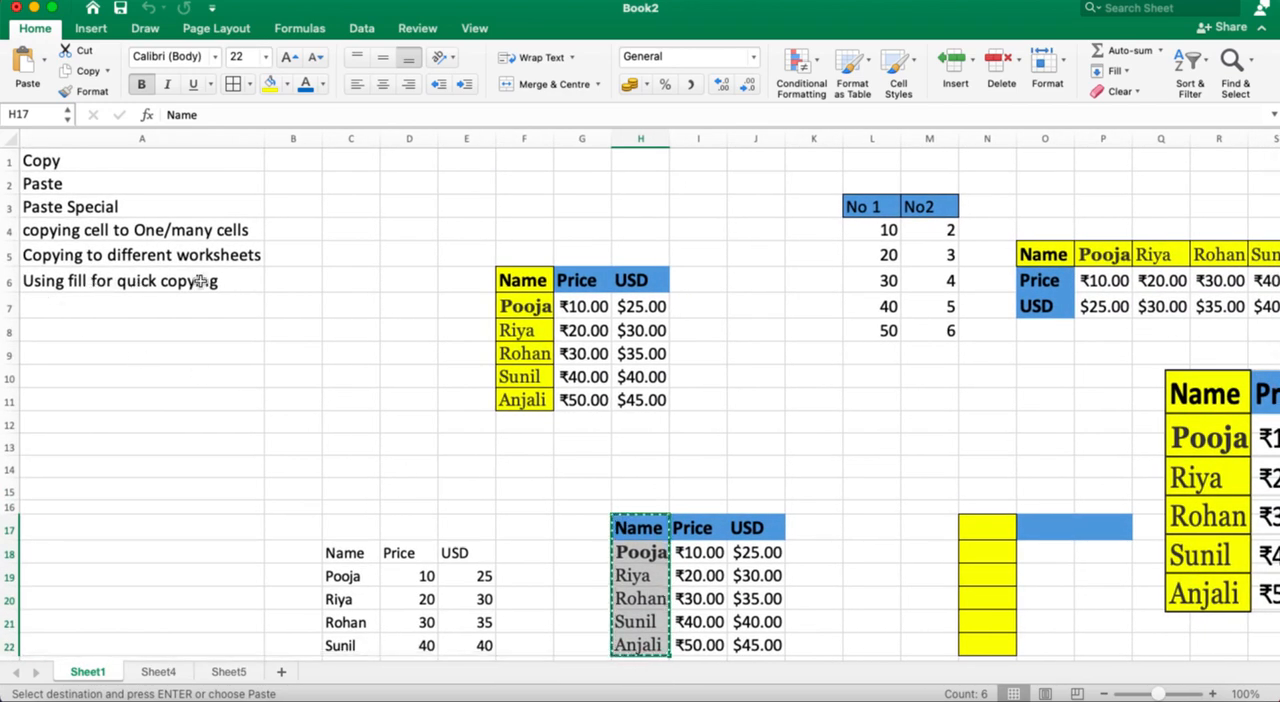
{"action": "scroll", "coordinate": [337, 280], "scroll_direction": "right", "scroll_amount": 3}
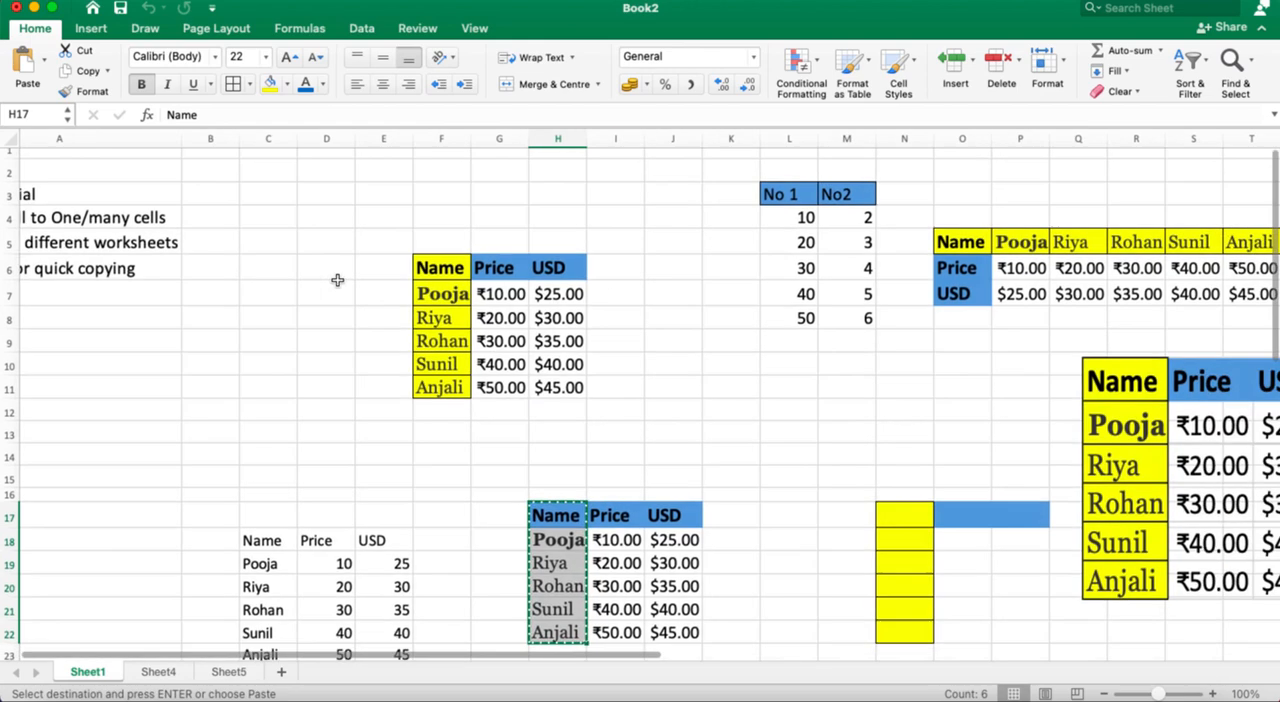
{"action": "scroll", "coordinate": [337, 280], "scroll_direction": "right", "scroll_amount": 2}
{"action": "scroll", "coordinate": [337, 280], "scroll_direction": "left", "scroll_amount": 5}
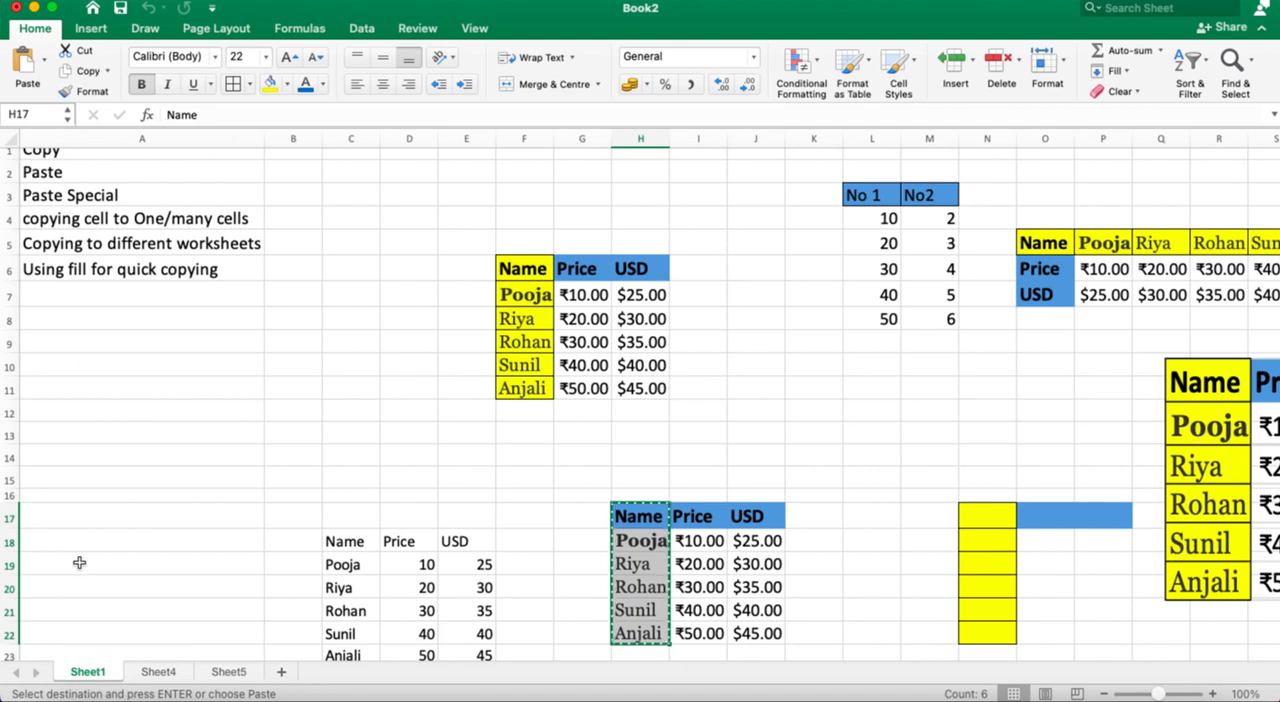
{"action": "scroll", "coordinate": [79, 563], "scroll_direction": "right", "scroll_amount": 6}
{"action": "scroll", "coordinate": [79, 563], "scroll_direction": "down", "scroll_amount": 1}
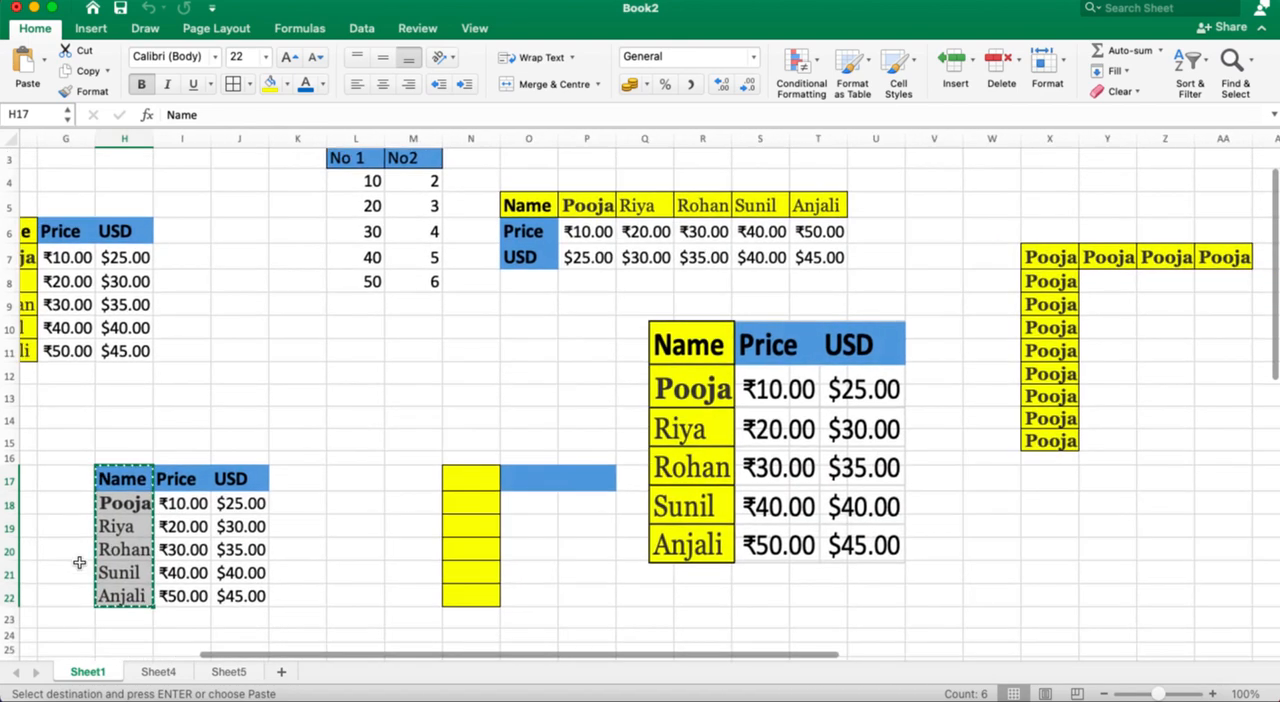
{"action": "scroll", "coordinate": [79, 563], "scroll_direction": "right", "scroll_amount": 3}
{"action": "scroll", "coordinate": [79, 563], "scroll_direction": "down", "scroll_amount": 2}
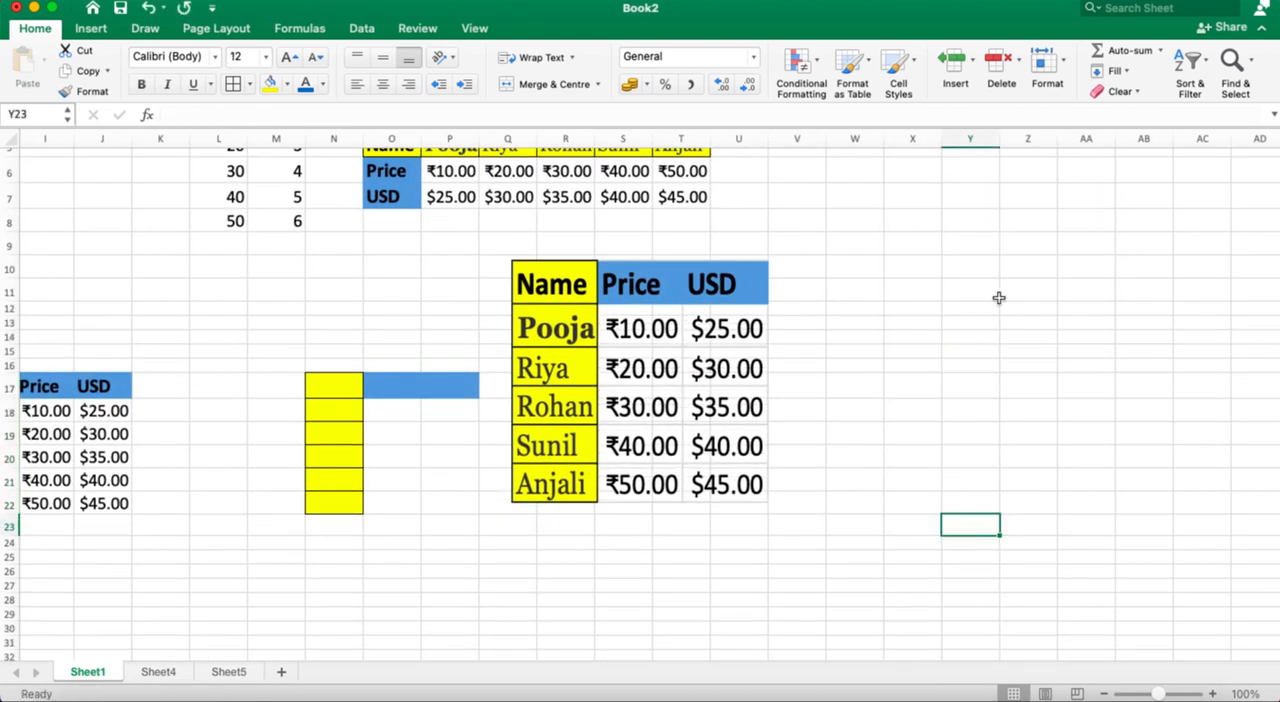
{"action": "left_click", "coordinate": [958, 214]}
{"action": "type", "text": "1"}
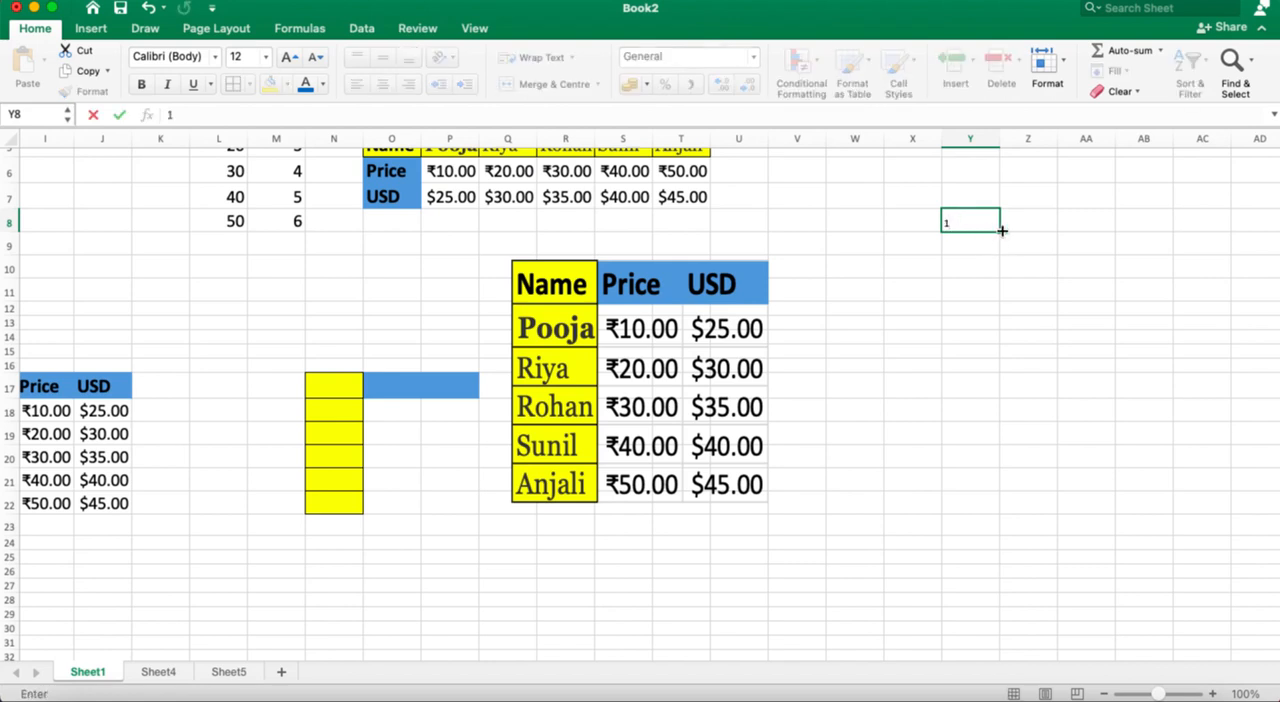
{"action": "left_click_drag", "start_coordinate": [1001, 231], "coordinate": [997, 457]}
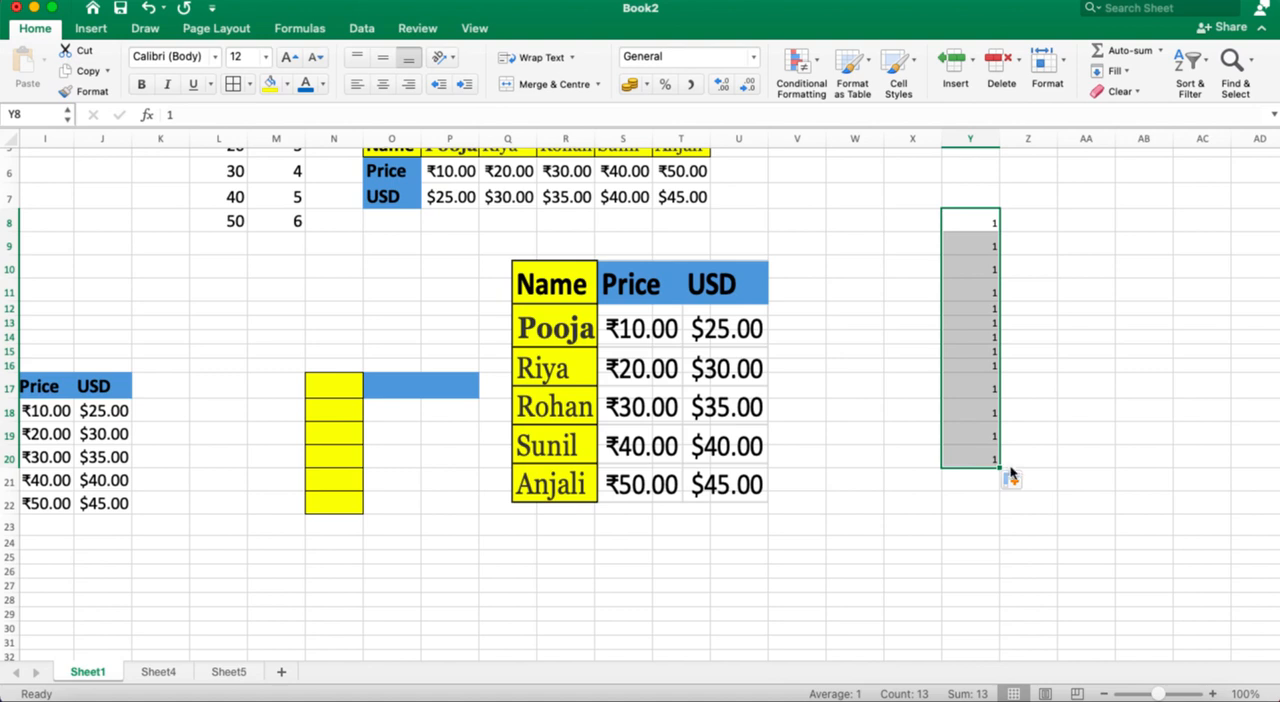
Step: Change the copied 1s in Y8:Y20 to Fill Series and set the range's font size to 22
{"action": "left_click", "coordinate": [1025, 481]}
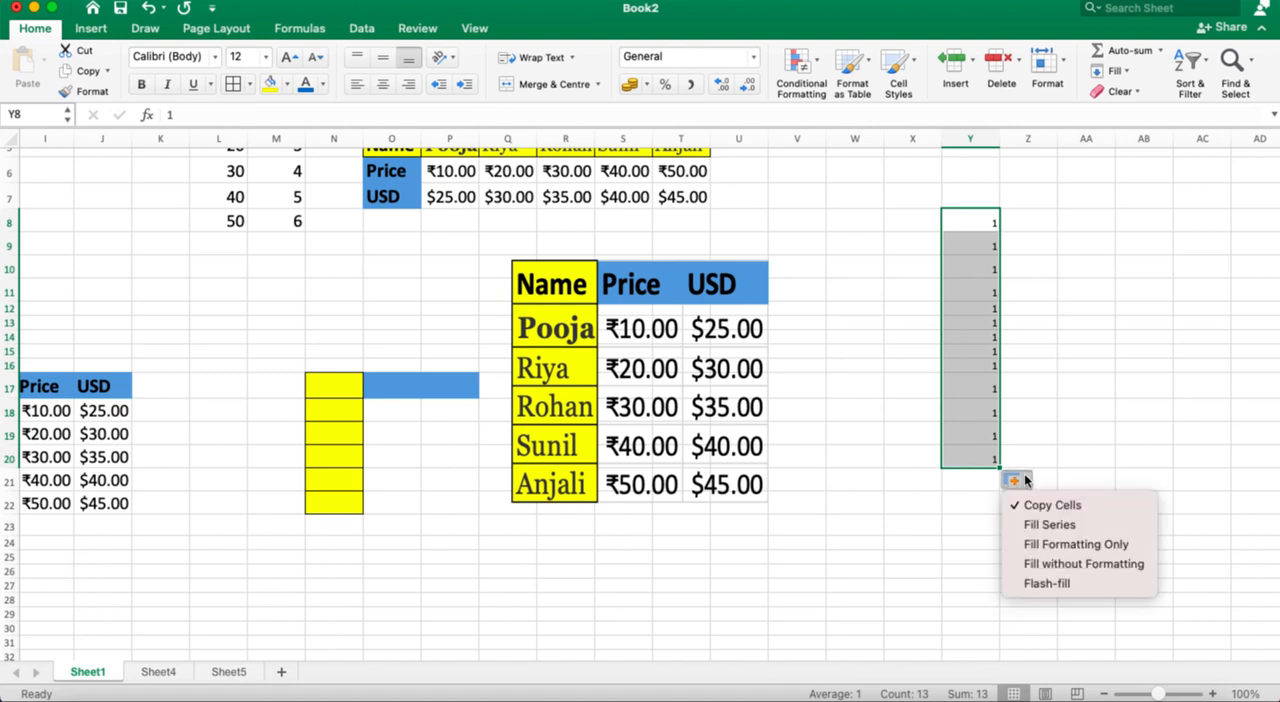
{"action": "left_click", "coordinate": [1071, 526]}
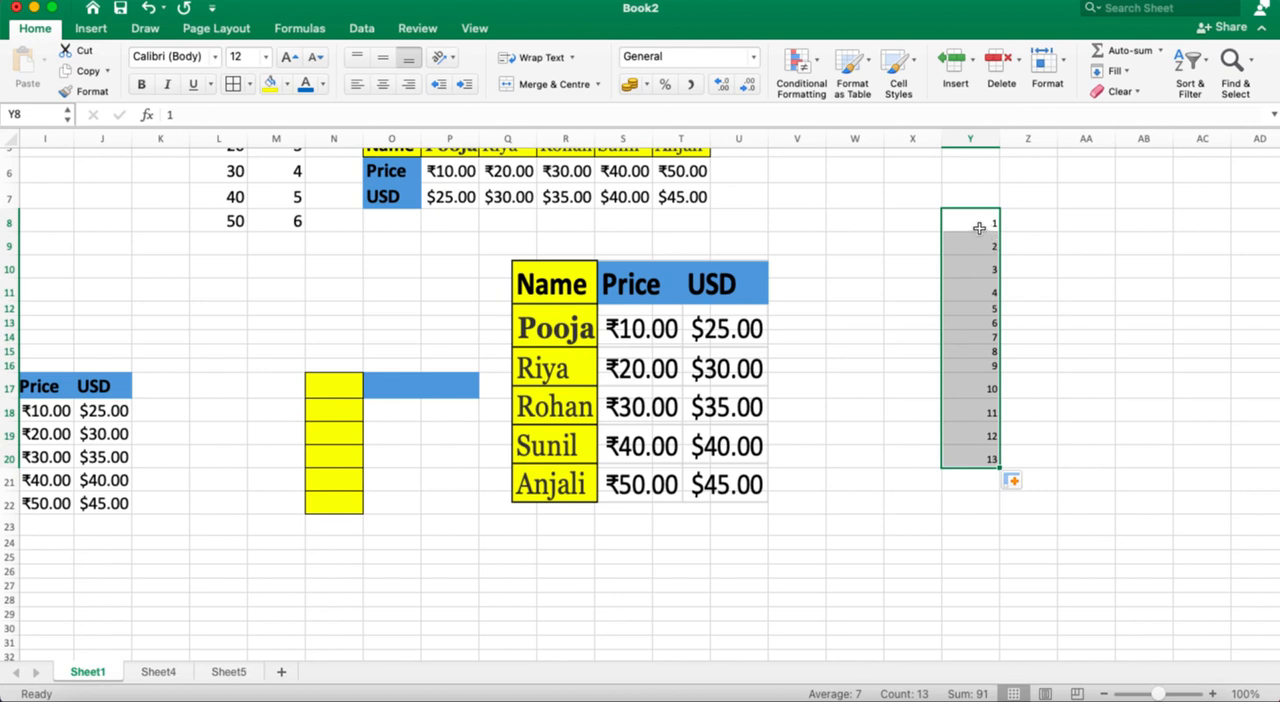
{"action": "left_click_drag", "start_coordinate": [968, 221], "coordinate": [990, 457]}
{"action": "left_click", "coordinate": [267, 62]}
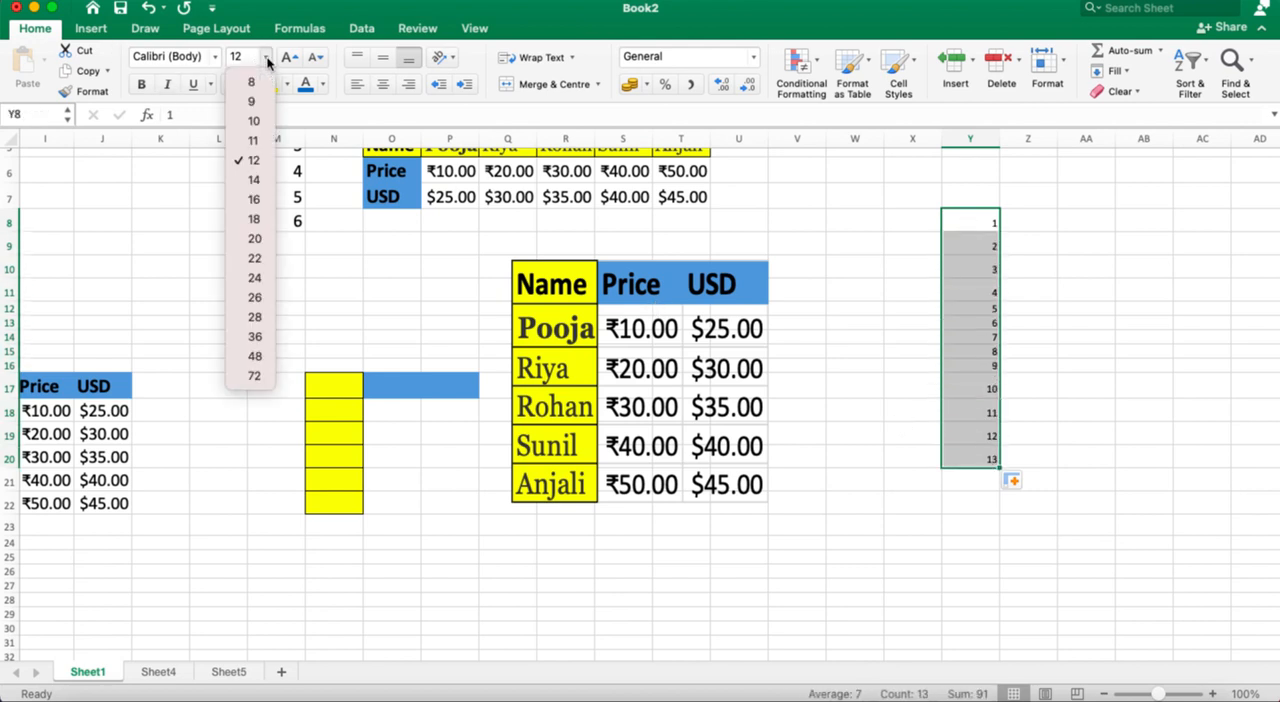
{"action": "left_click", "coordinate": [255, 258]}
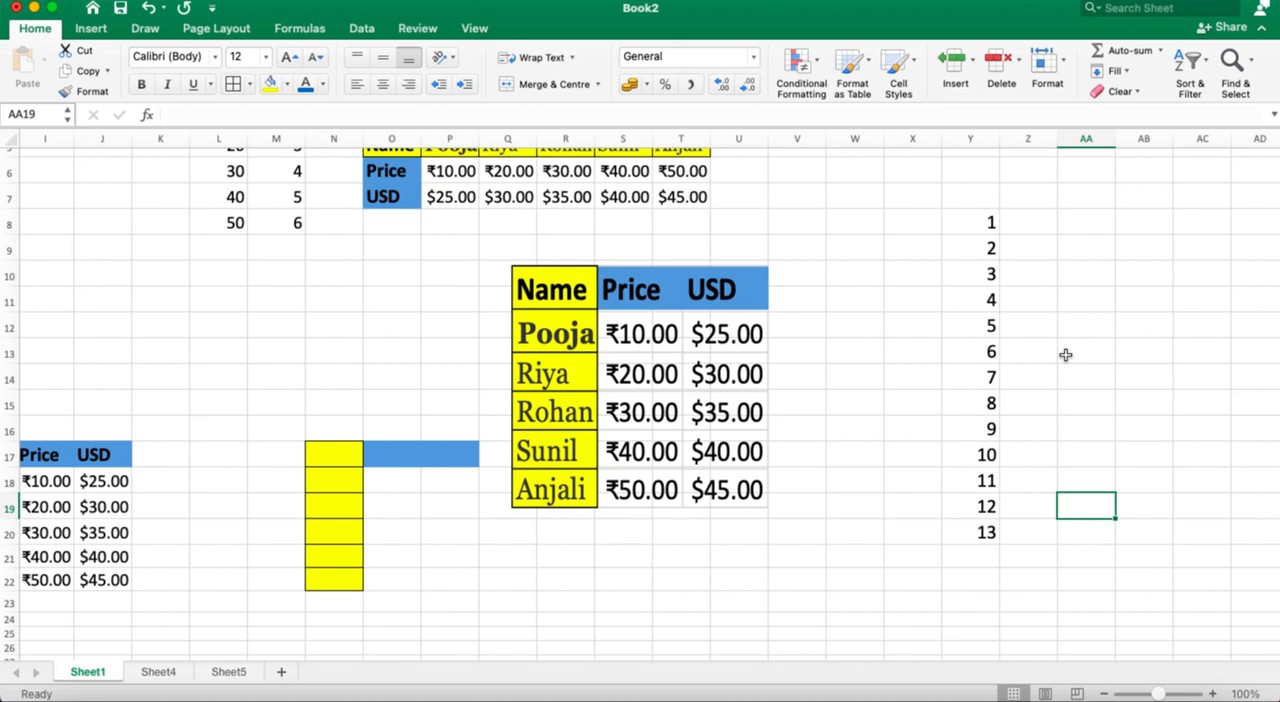
Step: Enter Sunday in AA10 and fill the weekday names down to AA20
{"action": "left_click", "coordinate": [1114, 273]}
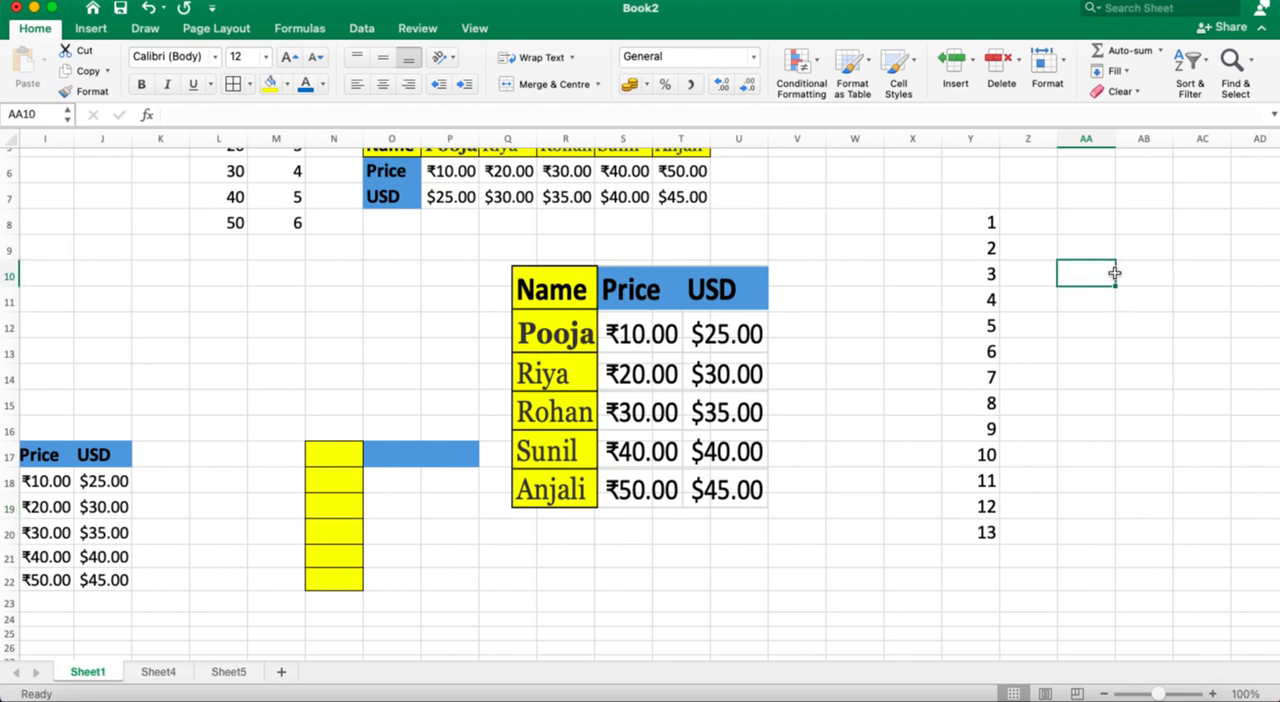
{"action": "type", "text": "su"}
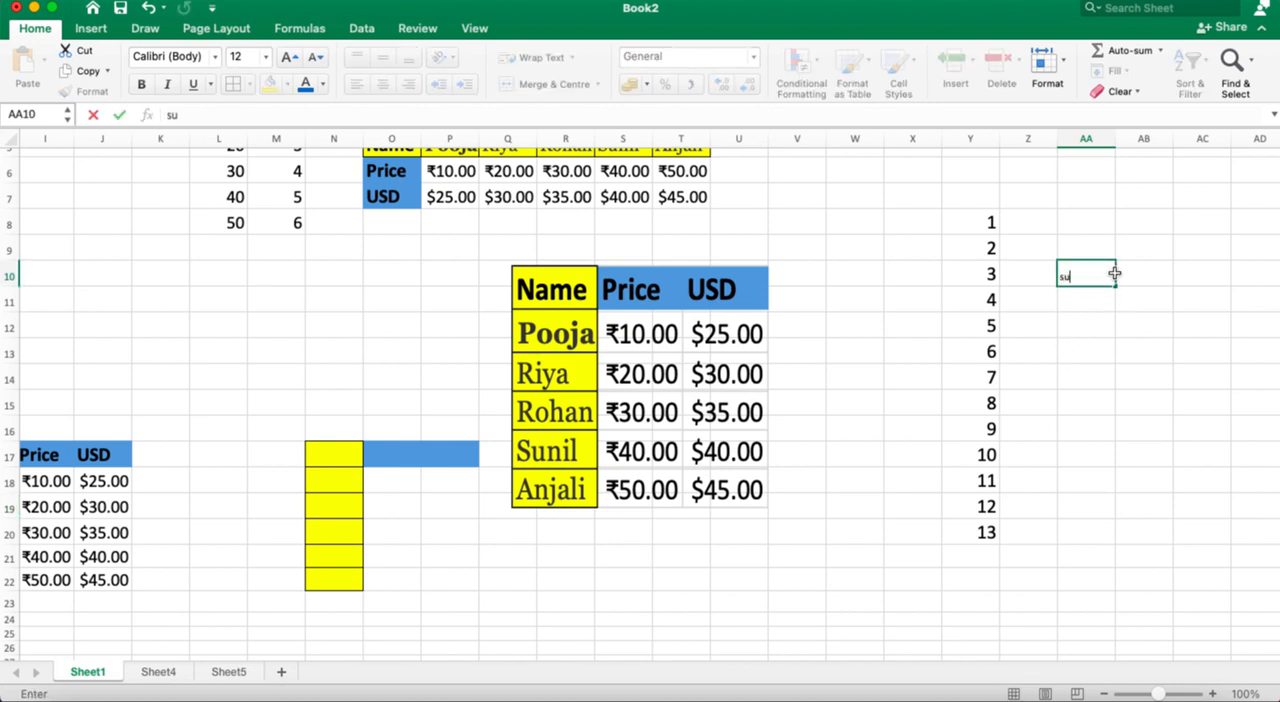
{"action": "type", "text": "nday"}
{"action": "left_click_drag", "start_coordinate": [1116, 286], "coordinate": [1096, 535]}
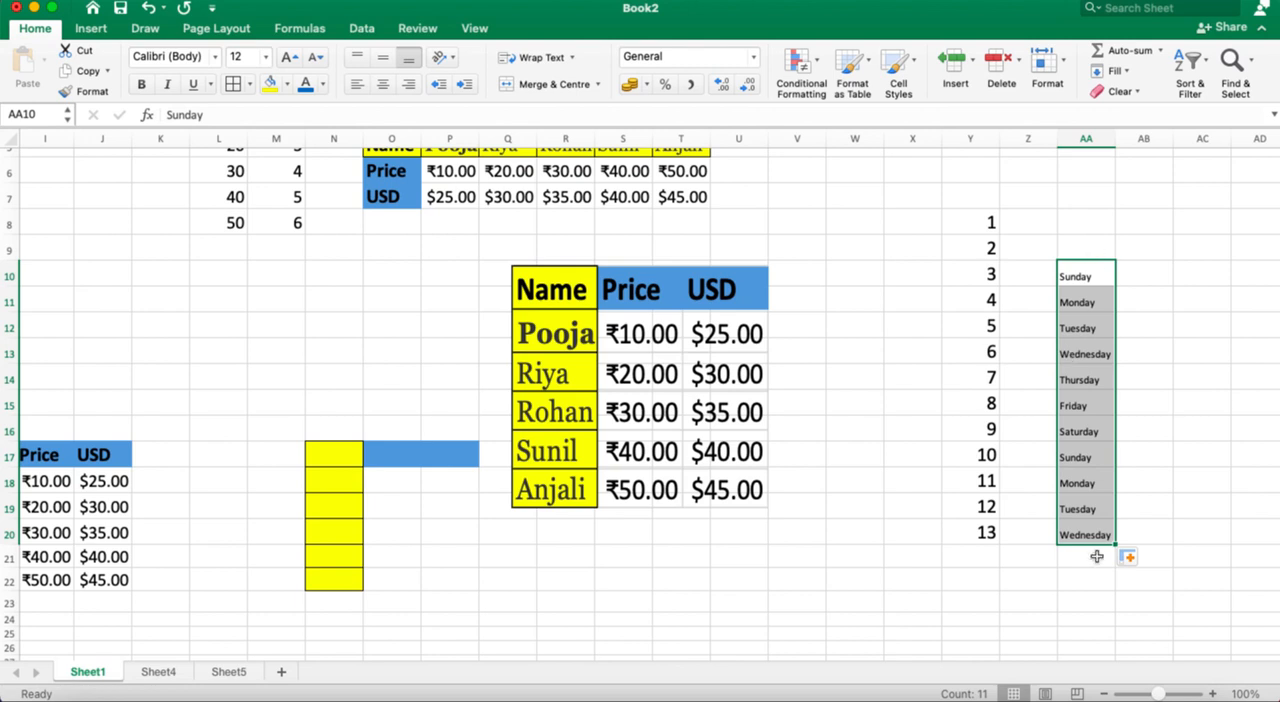
Step: Enter Jan in AC10 and fill the month names down to AC22
{"action": "left_click", "coordinate": [1203, 265]}
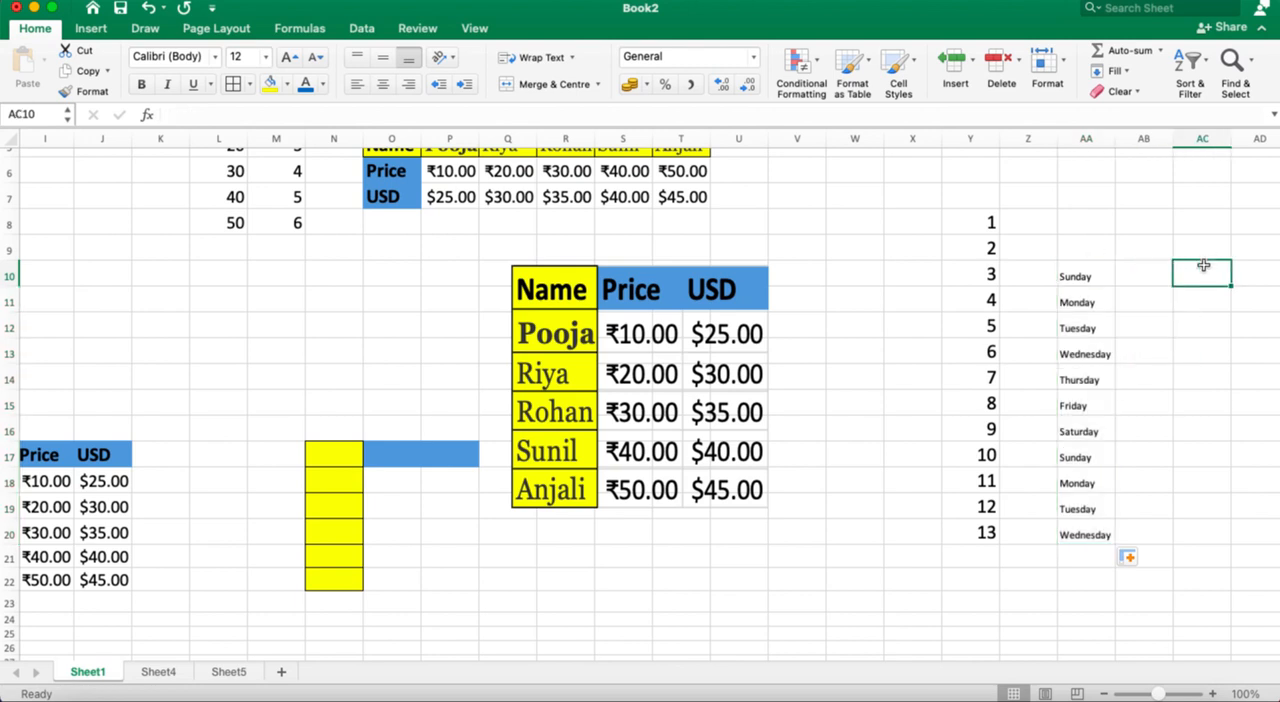
{"action": "type", "text": "Jan"}
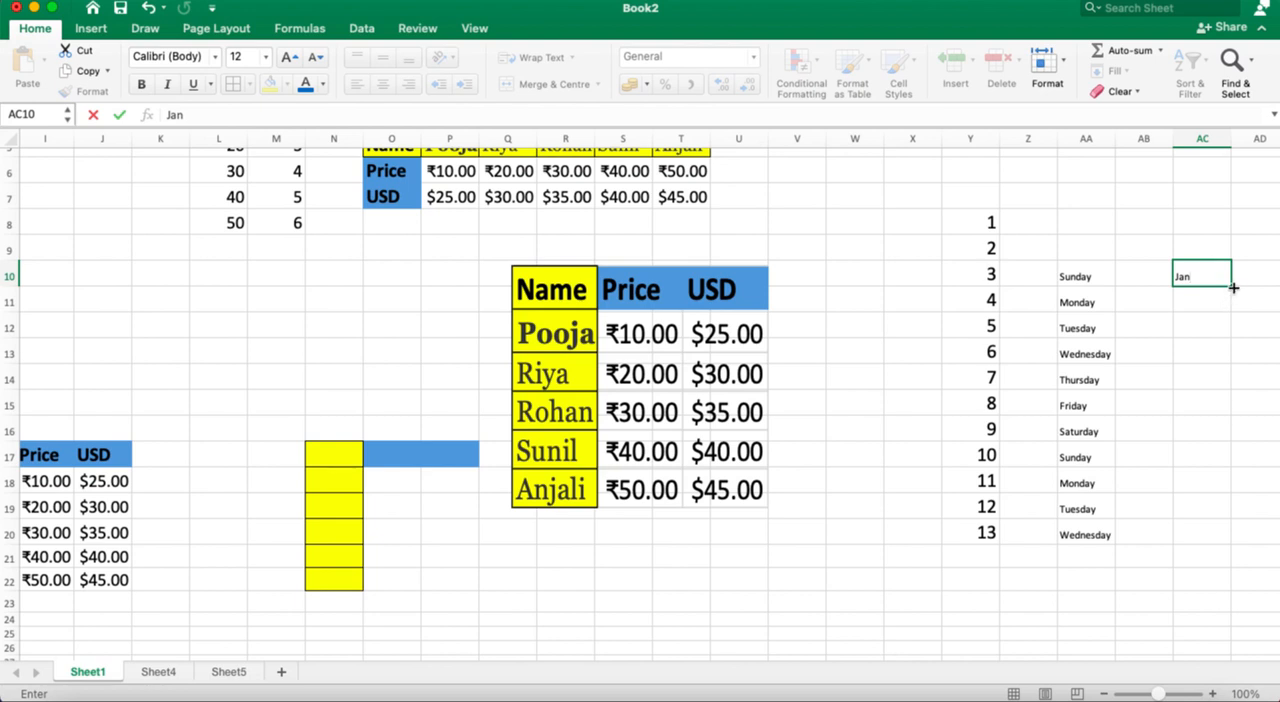
{"action": "left_click_drag", "start_coordinate": [1231, 286], "coordinate": [1219, 582]}
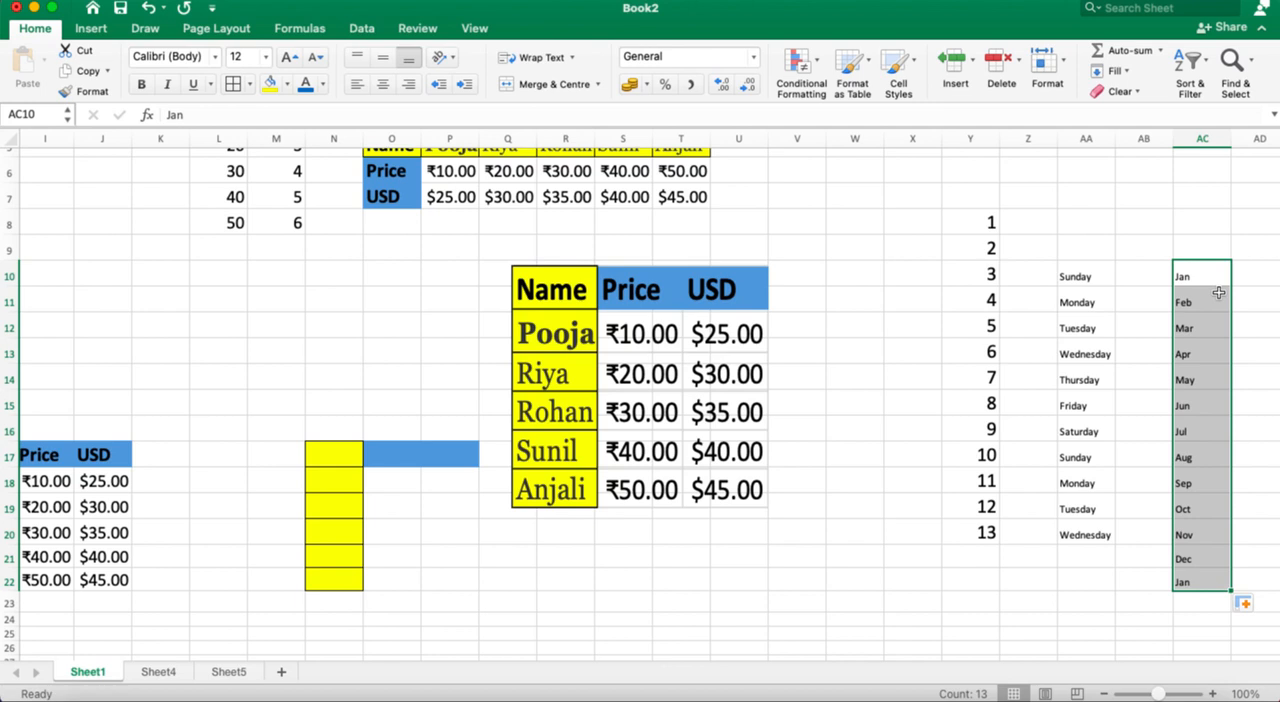
Step: Enter 10 in cell AF10 as the start of another number list
{"action": "scroll", "coordinate": [1219, 292], "scroll_direction": "right", "scroll_amount": 10}
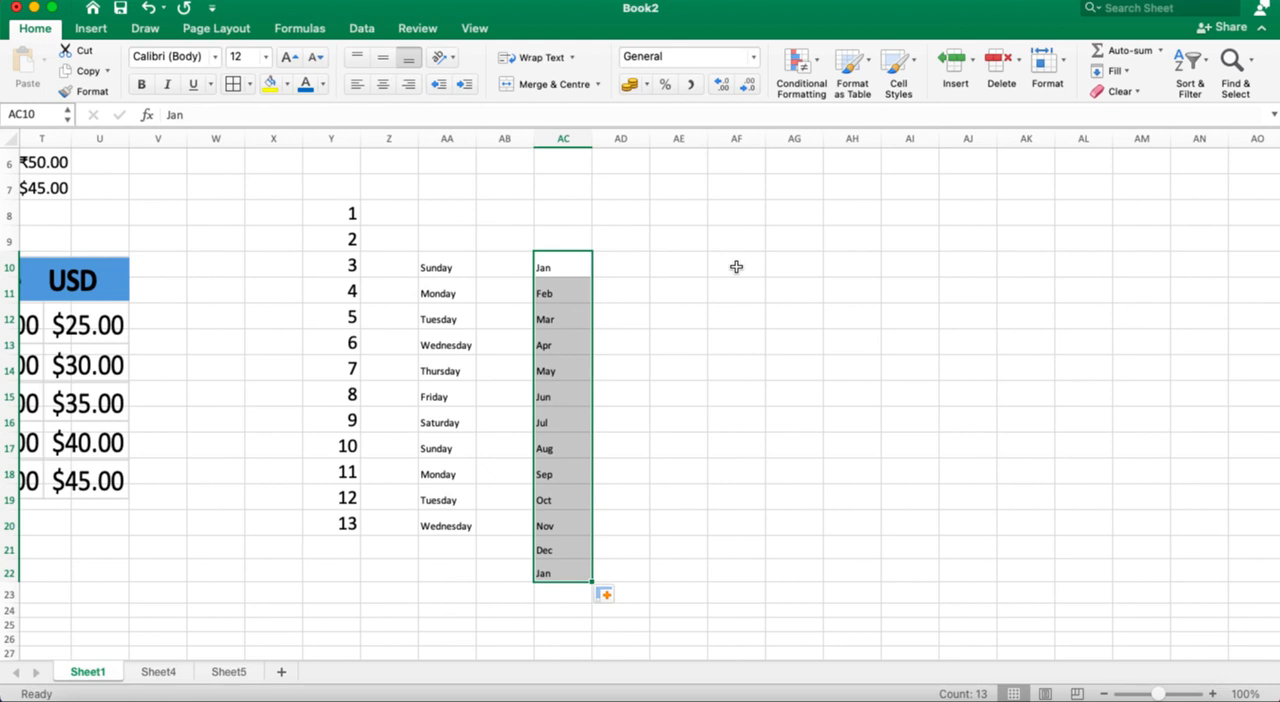
{"action": "left_click", "coordinate": [736, 267]}
{"action": "type", "text": "10"}
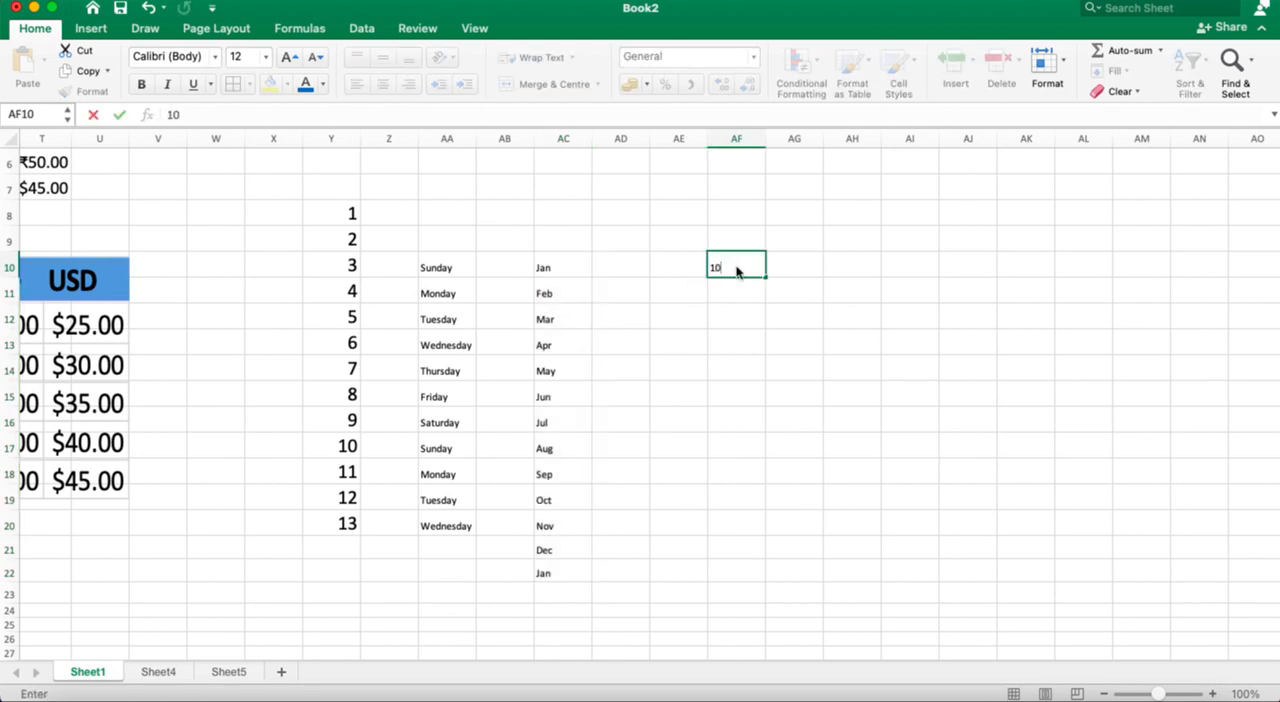
{"action": "key", "text": "Return"}
Step: Enter 20 in AF11 and clear that cell again
{"action": "type", "text": "20"}
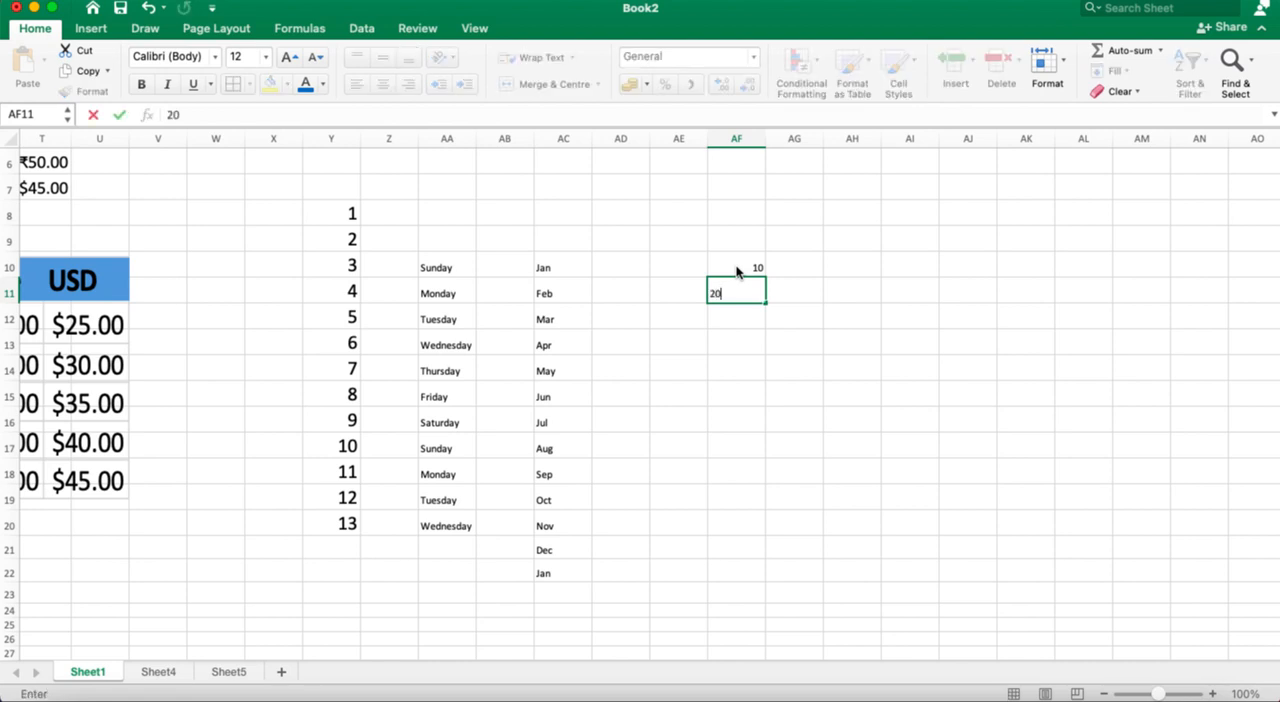
{"action": "key", "text": "Return"}
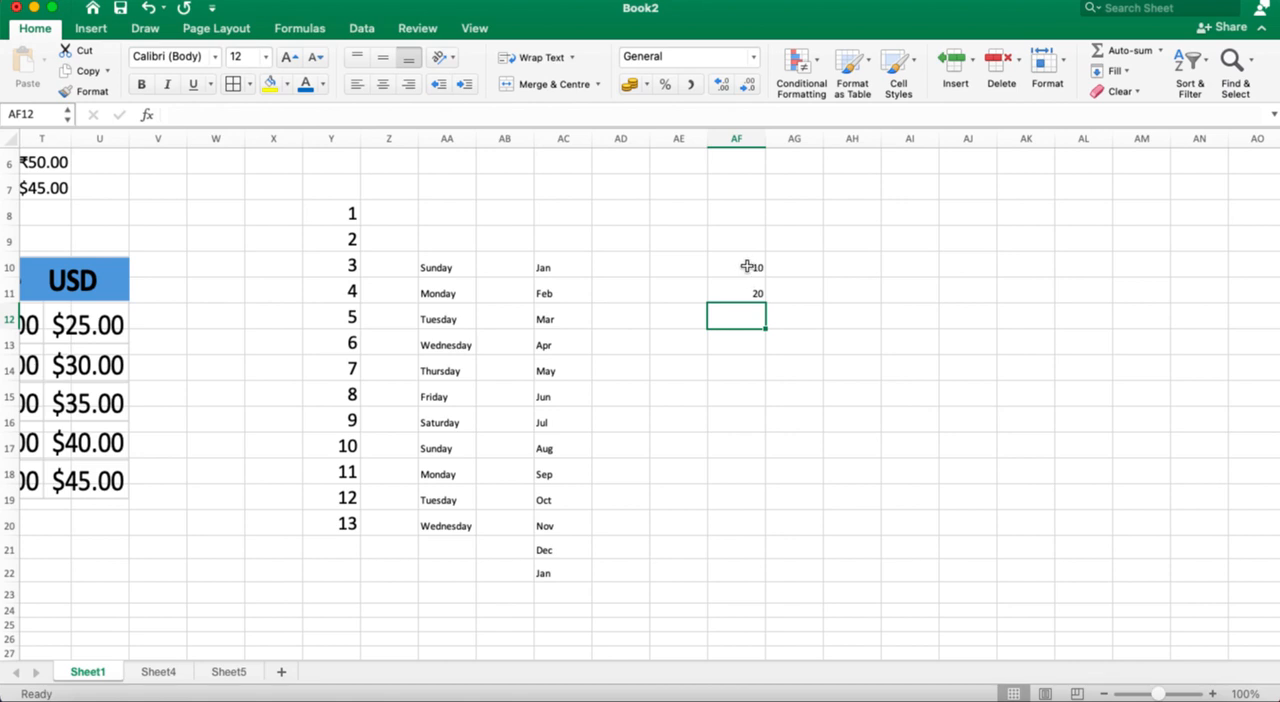
{"action": "left_click", "coordinate": [747, 266]}
{"action": "key", "text": "Down"}
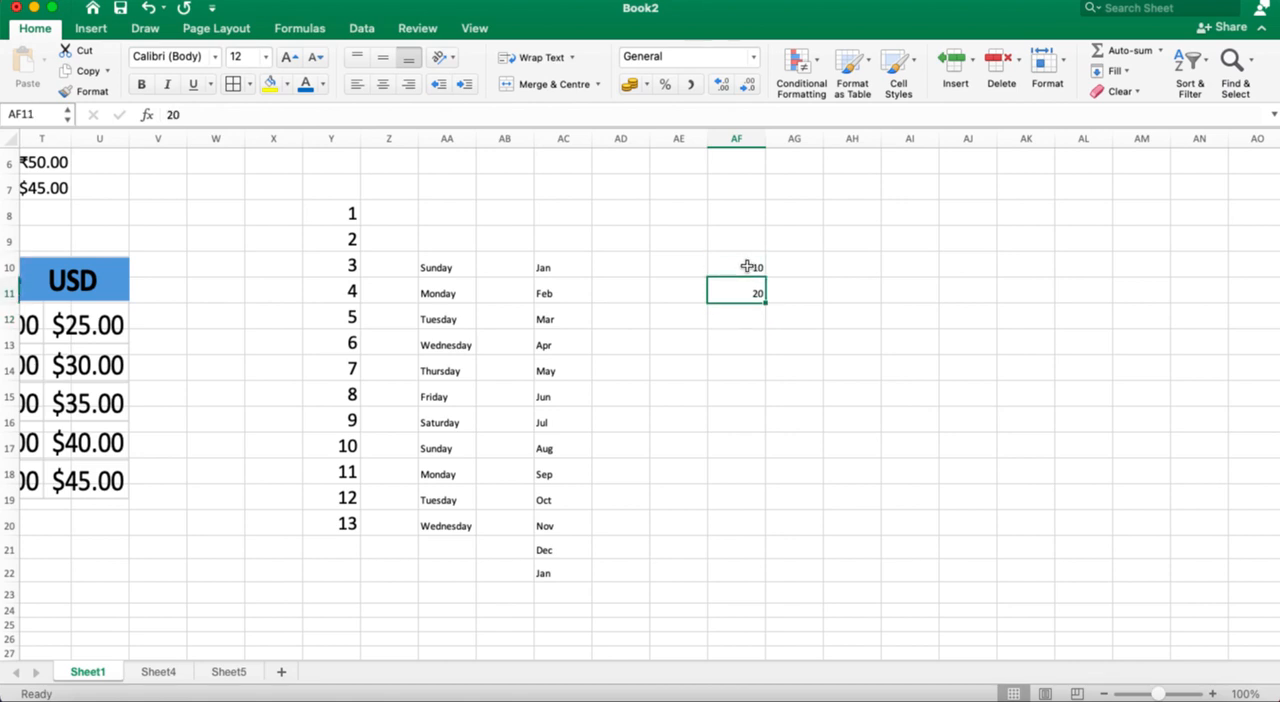
{"action": "key", "text": "Delete"}
Step: Try filling the 10 in AF10 down to AF17 with Fill Series, and undo the whole fill
{"action": "left_click", "coordinate": [752, 267]}
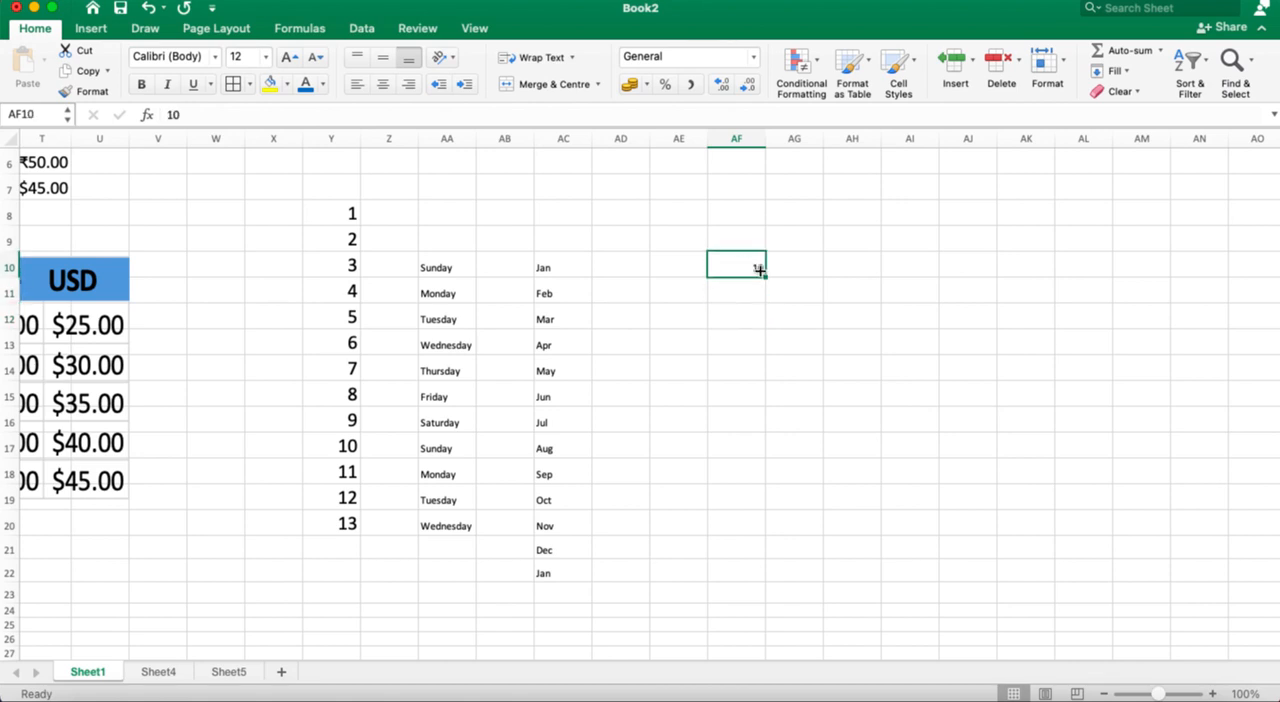
{"action": "left_click_drag", "start_coordinate": [764, 279], "coordinate": [772, 465]}
{"action": "left_click", "coordinate": [799, 470]}
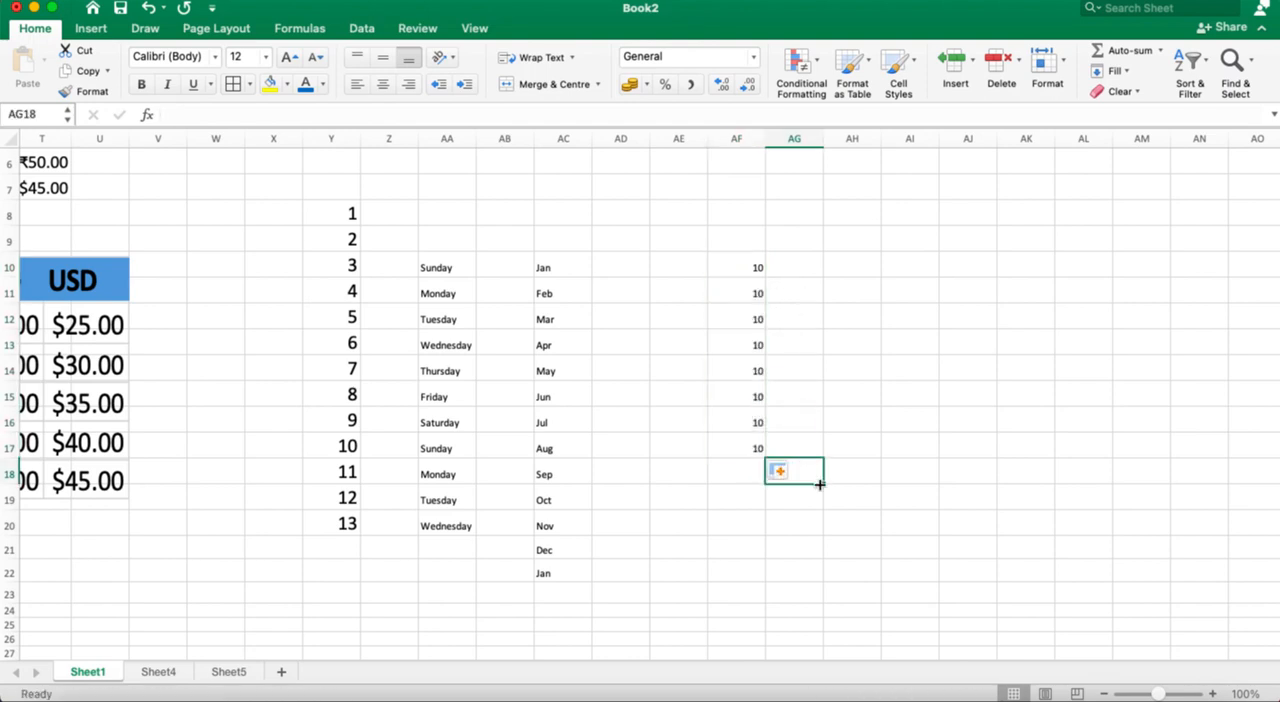
{"action": "left_click", "coordinate": [738, 268]}
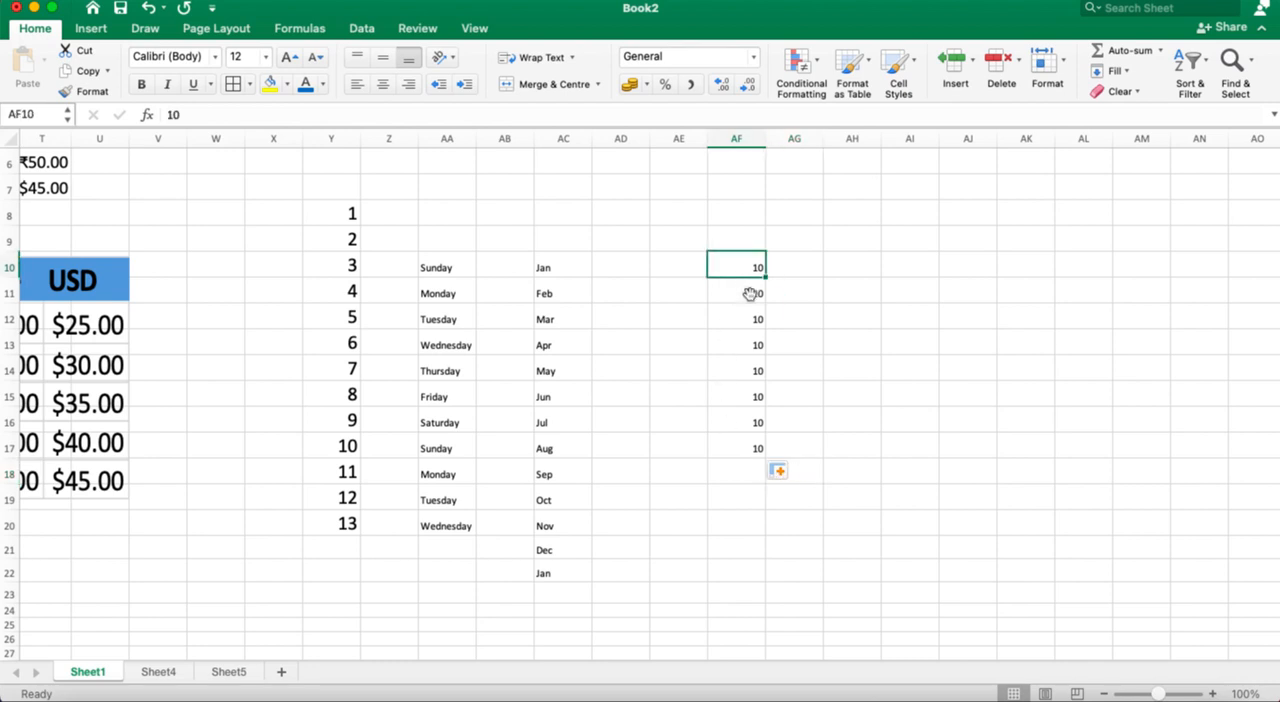
{"action": "left_click", "coordinate": [785, 472]}
{"action": "left_click", "coordinate": [803, 515]}
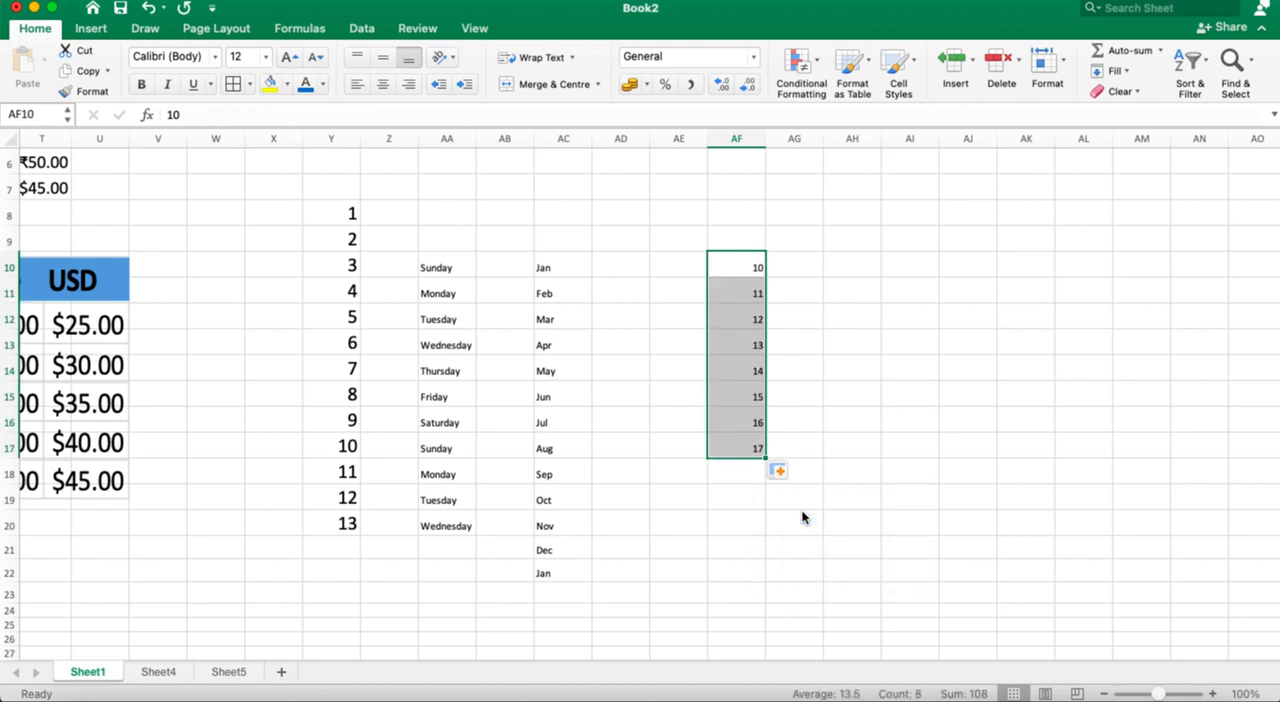
{"action": "key", "text": "super+z"}
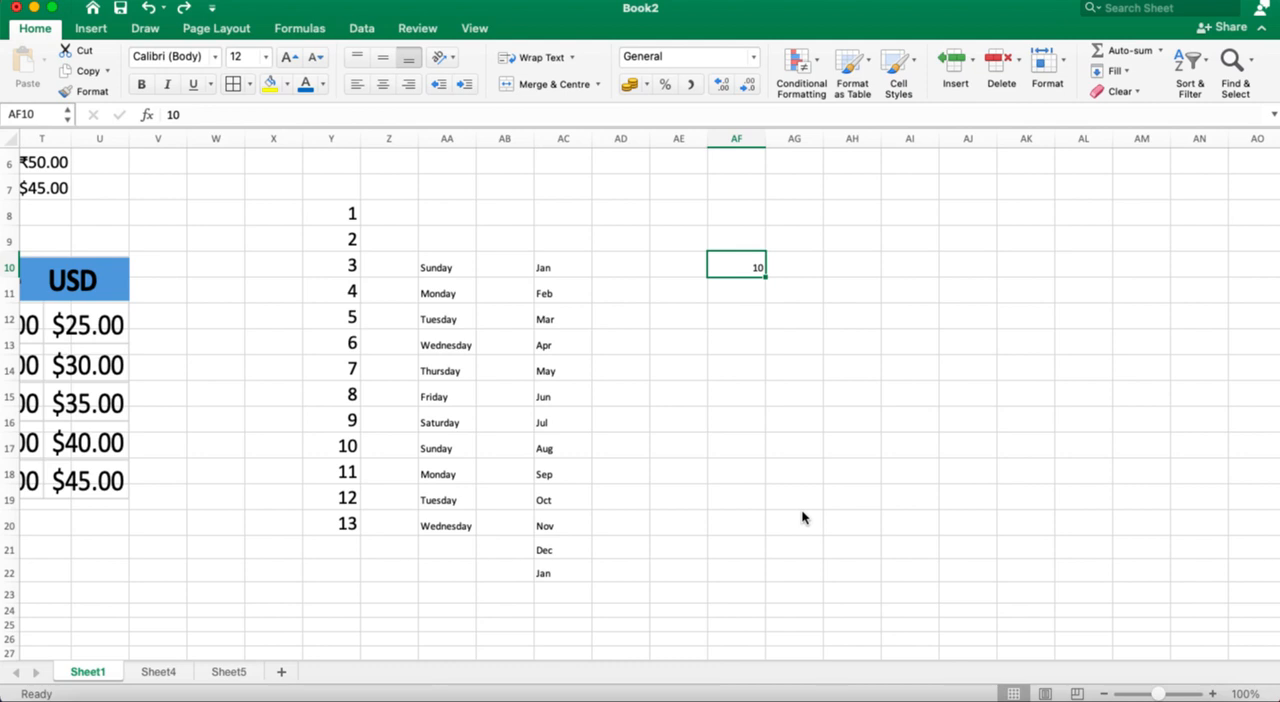
Step: Enter 20 in AF11 and fill the AF10:AF11 pattern down to AF17 in steps of 10
{"action": "left_click", "coordinate": [745, 289]}
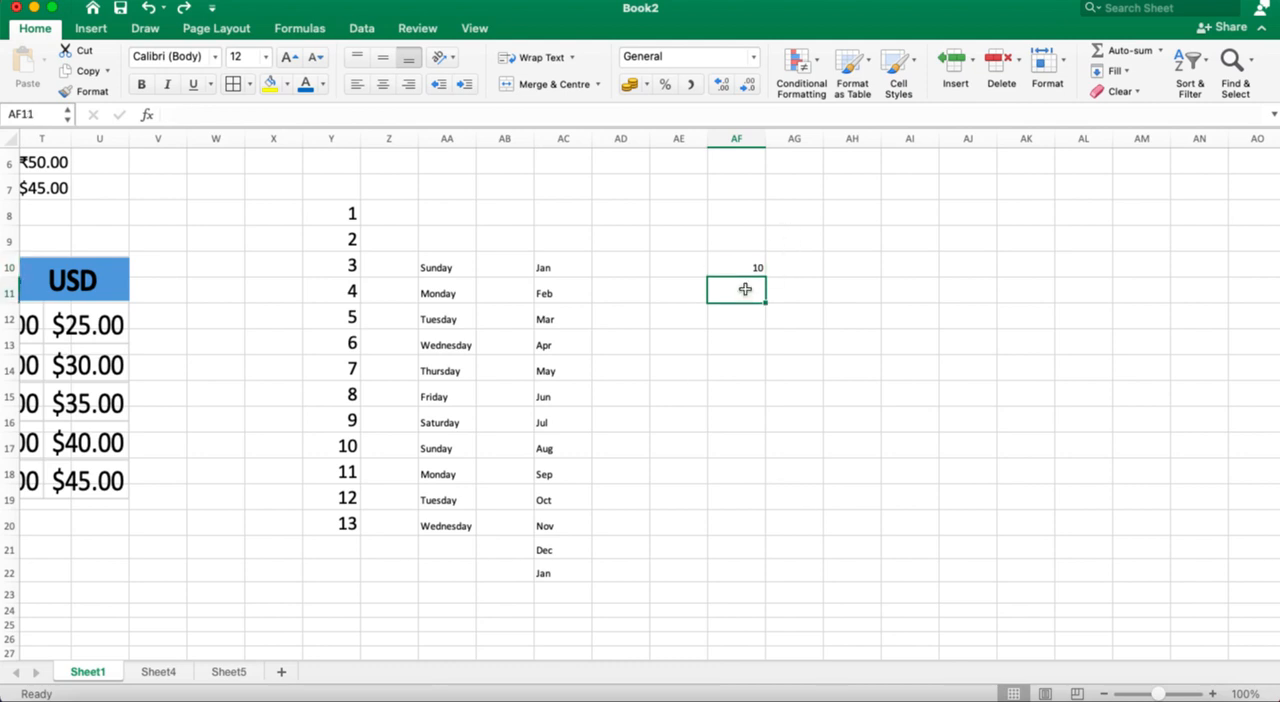
{"action": "type", "text": "20"}
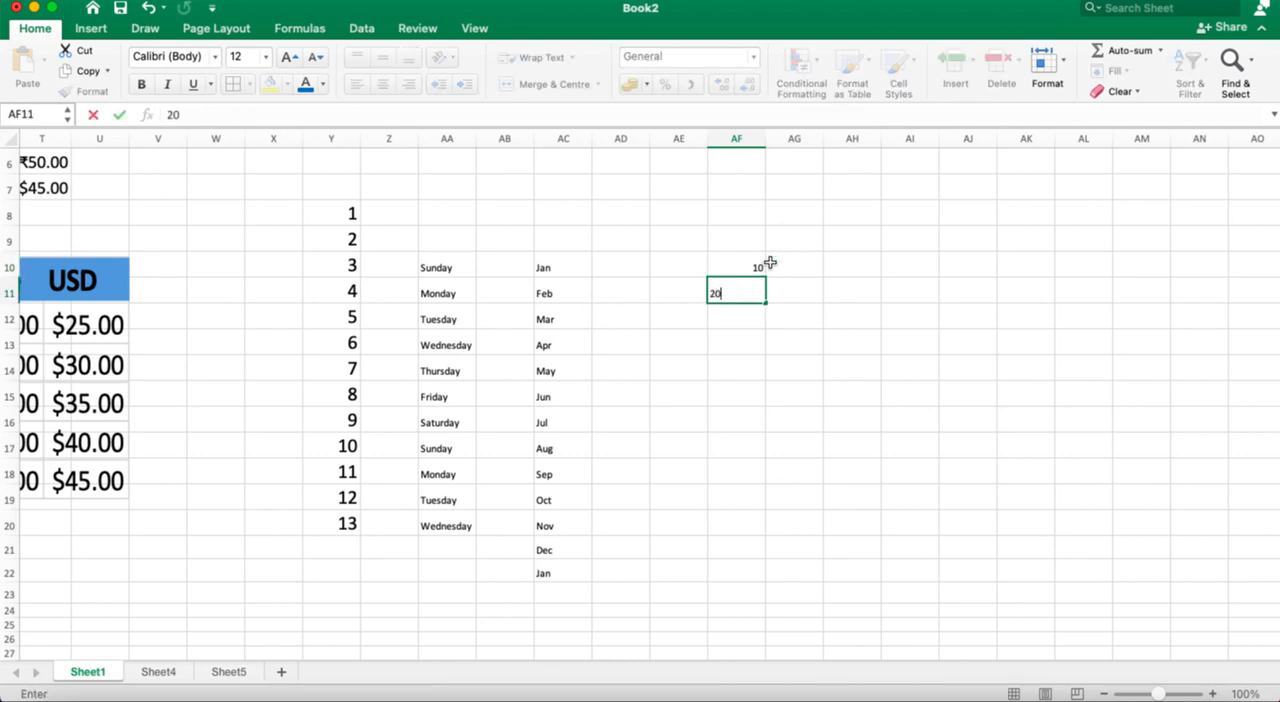
{"action": "left_click", "coordinate": [745, 270]}
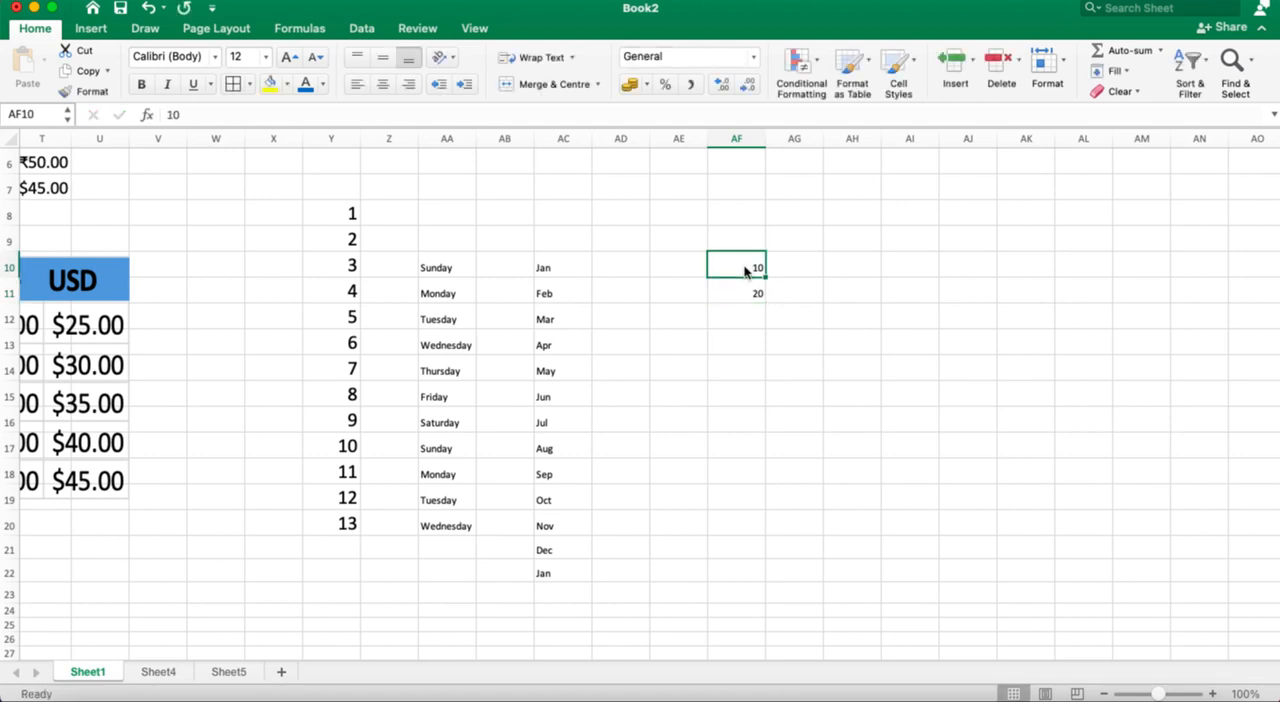
{"action": "left_click_drag", "start_coordinate": [745, 270], "coordinate": [766, 451]}
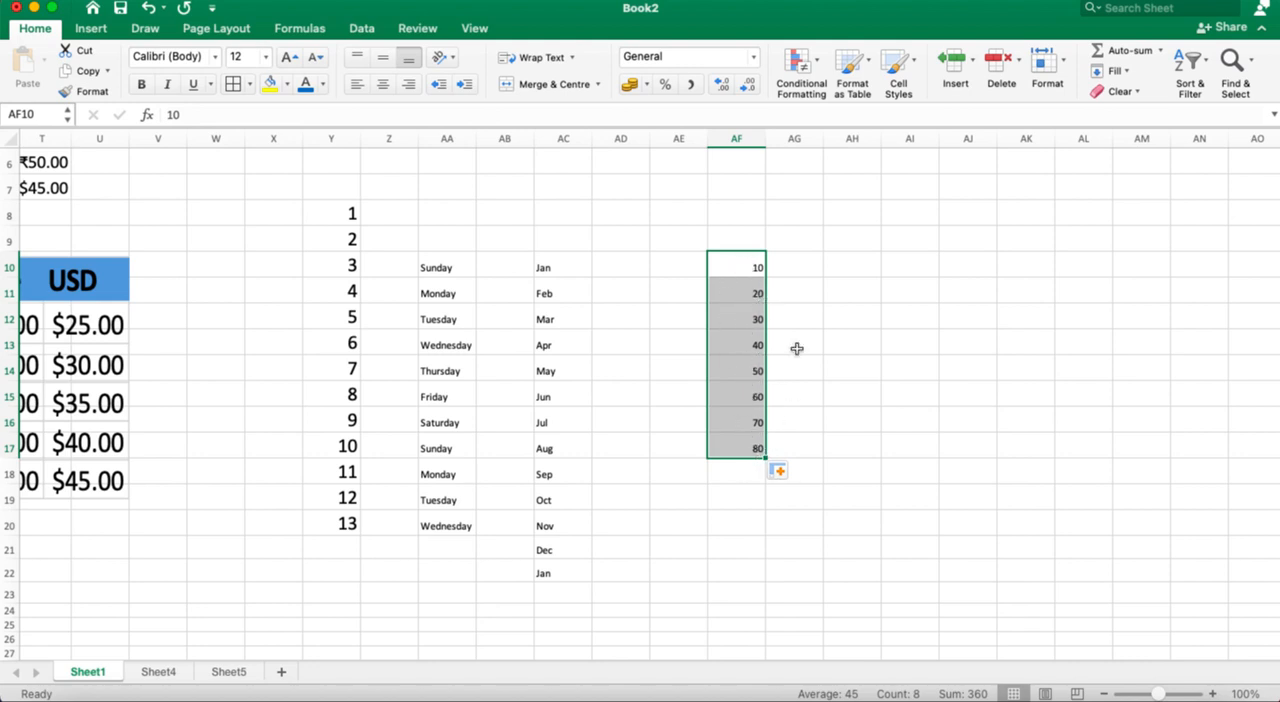
Step: Change the second number of the series, in AF11, to 30
{"action": "left_click", "coordinate": [745, 270]}
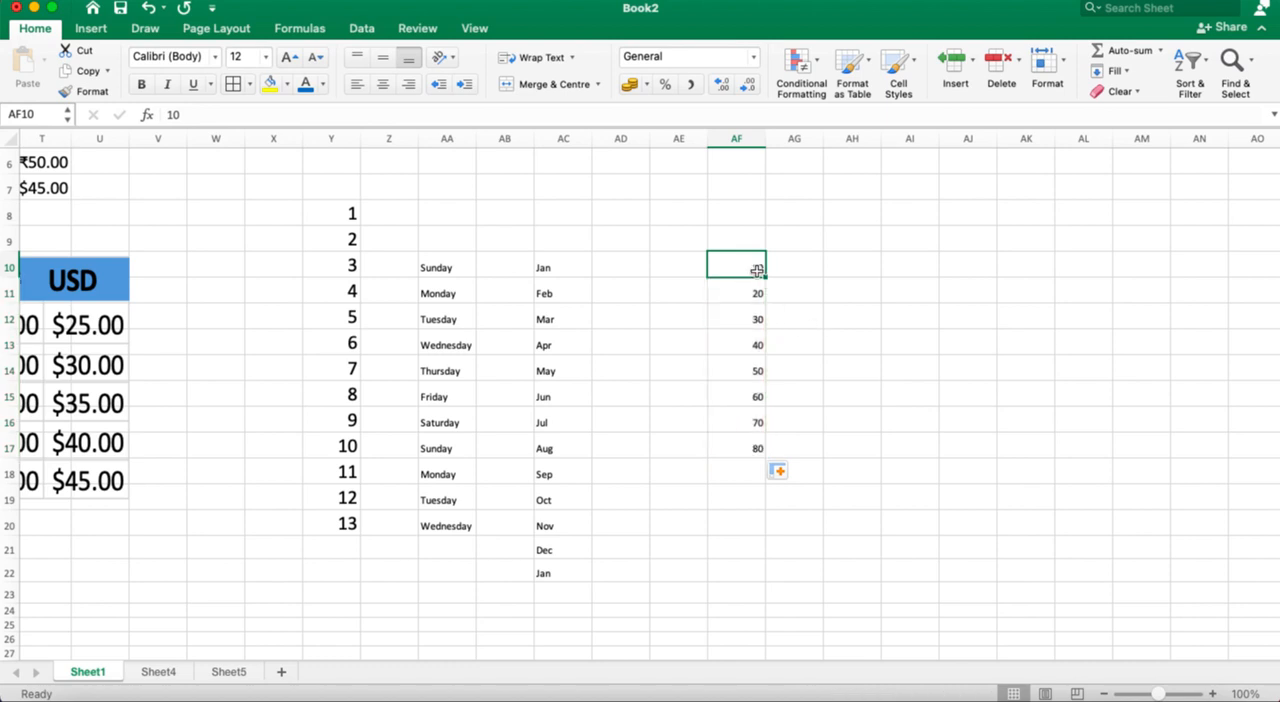
{"action": "left_click", "coordinate": [751, 293]}
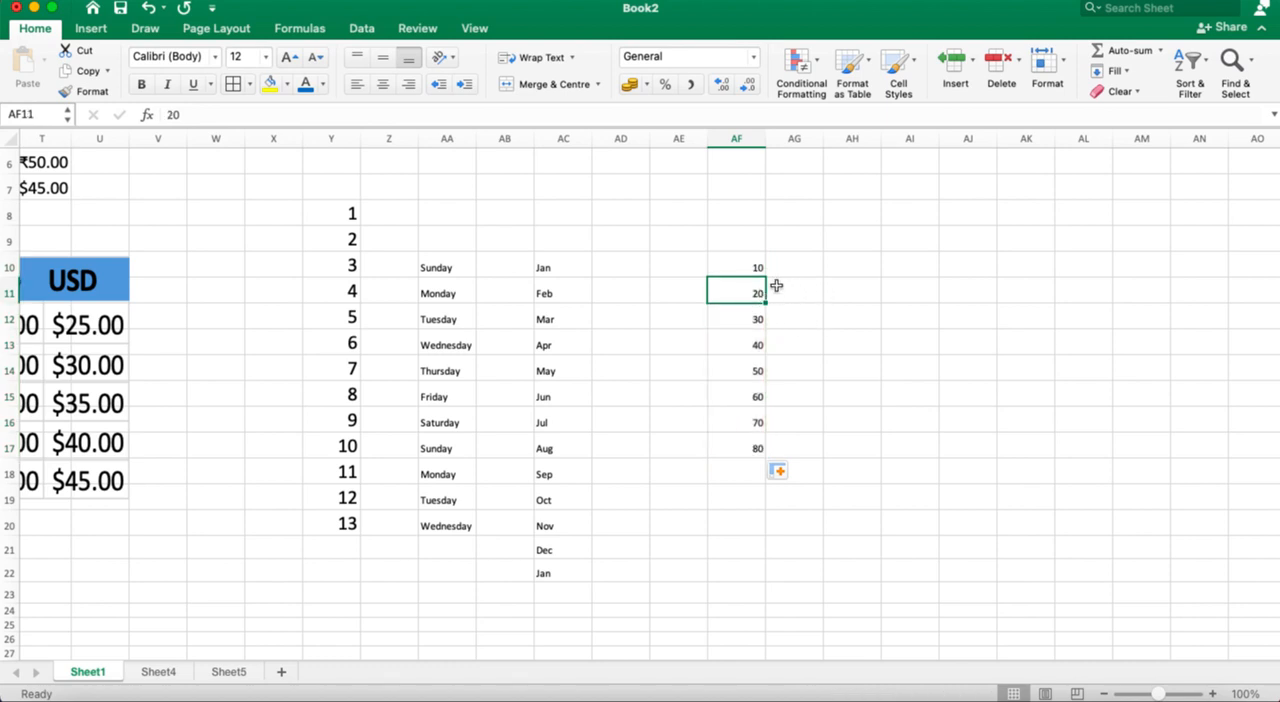
{"action": "double_click", "coordinate": [758, 293]}
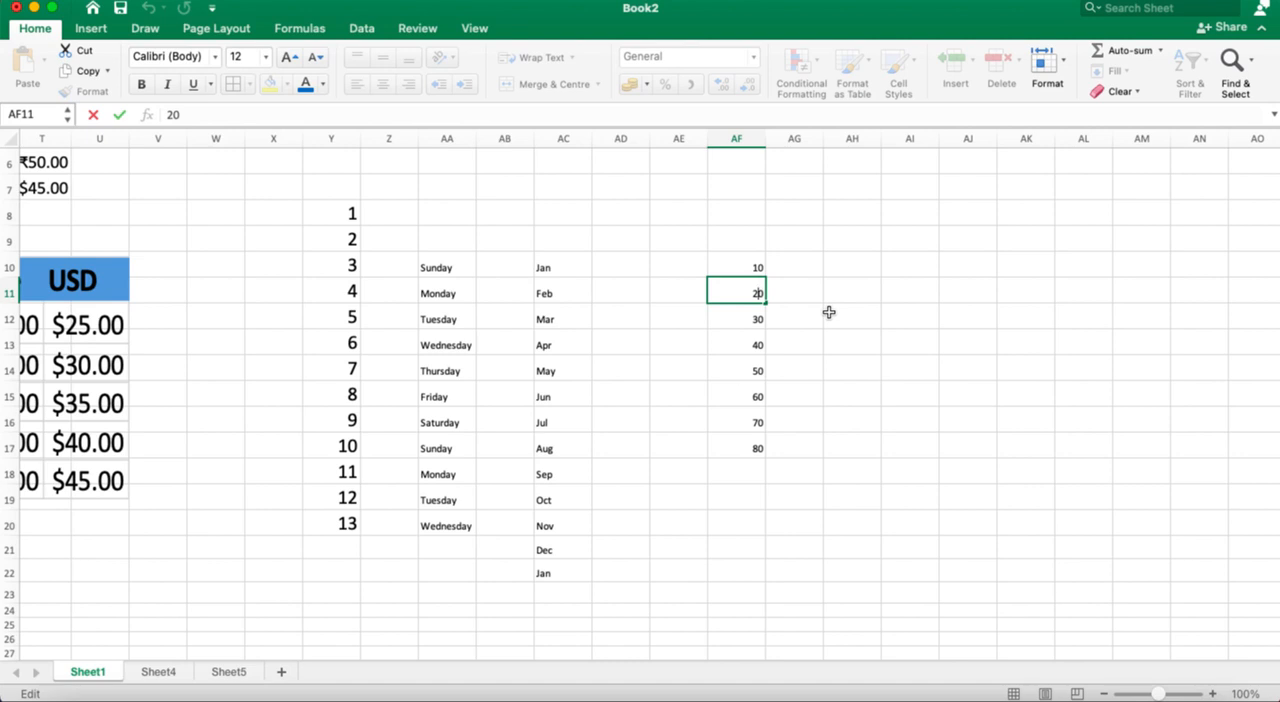
{"action": "key", "text": "BackSpace"}
{"action": "type", "text": "3"}
Step: Fill the AF10:AF11 pattern down to AF18 in steps of 20 and set the range's font size to 22
{"action": "left_click", "coordinate": [738, 265]}
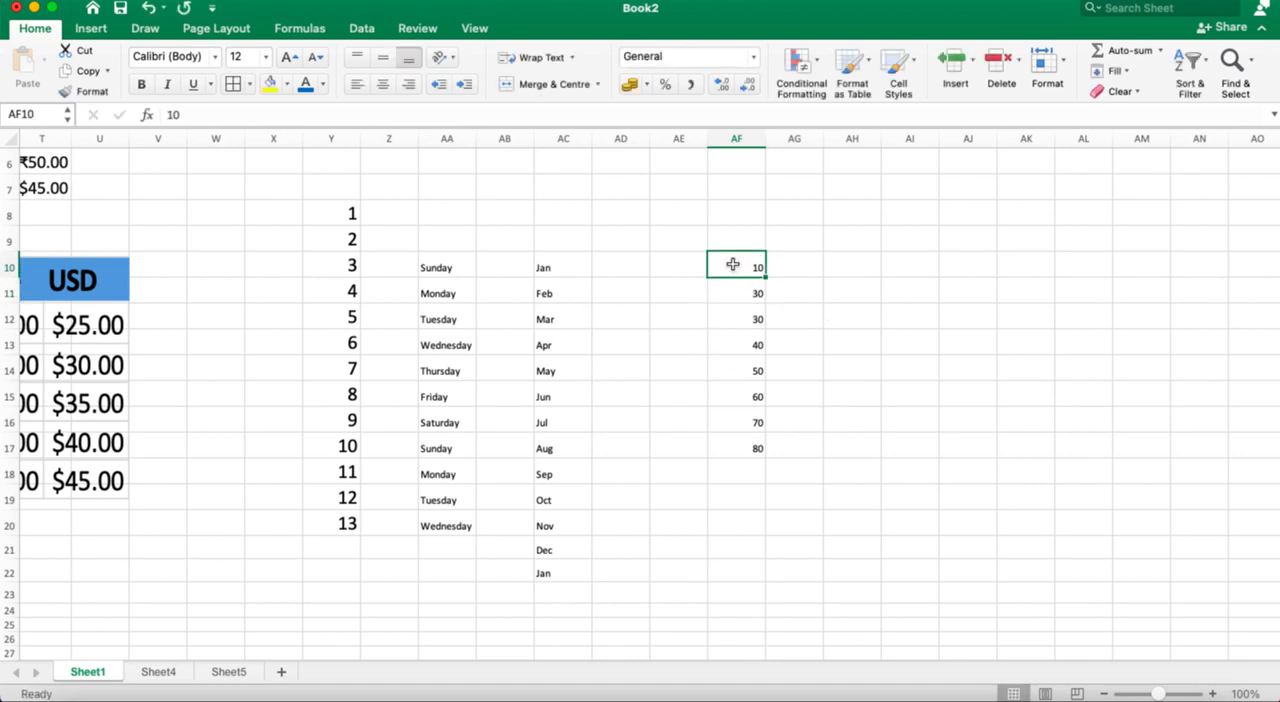
{"action": "key", "text": "shift+Down"}
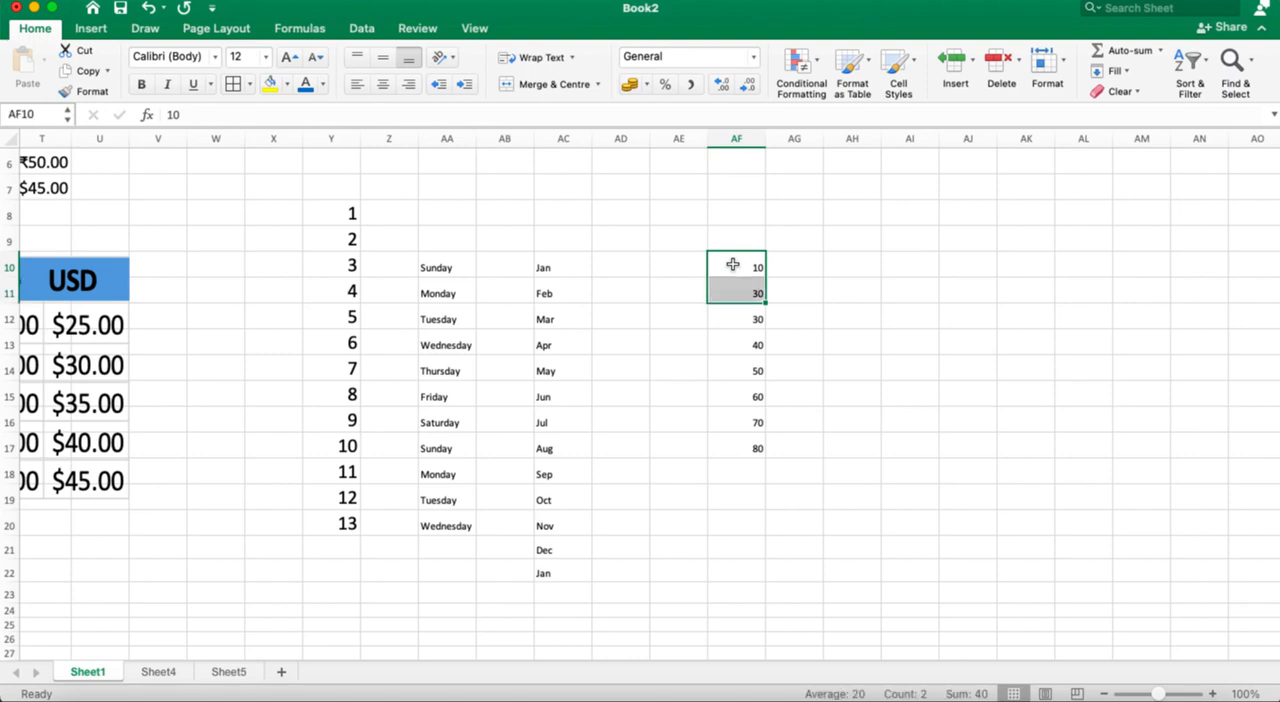
{"action": "left_click_drag", "start_coordinate": [761, 299], "coordinate": [760, 481]}
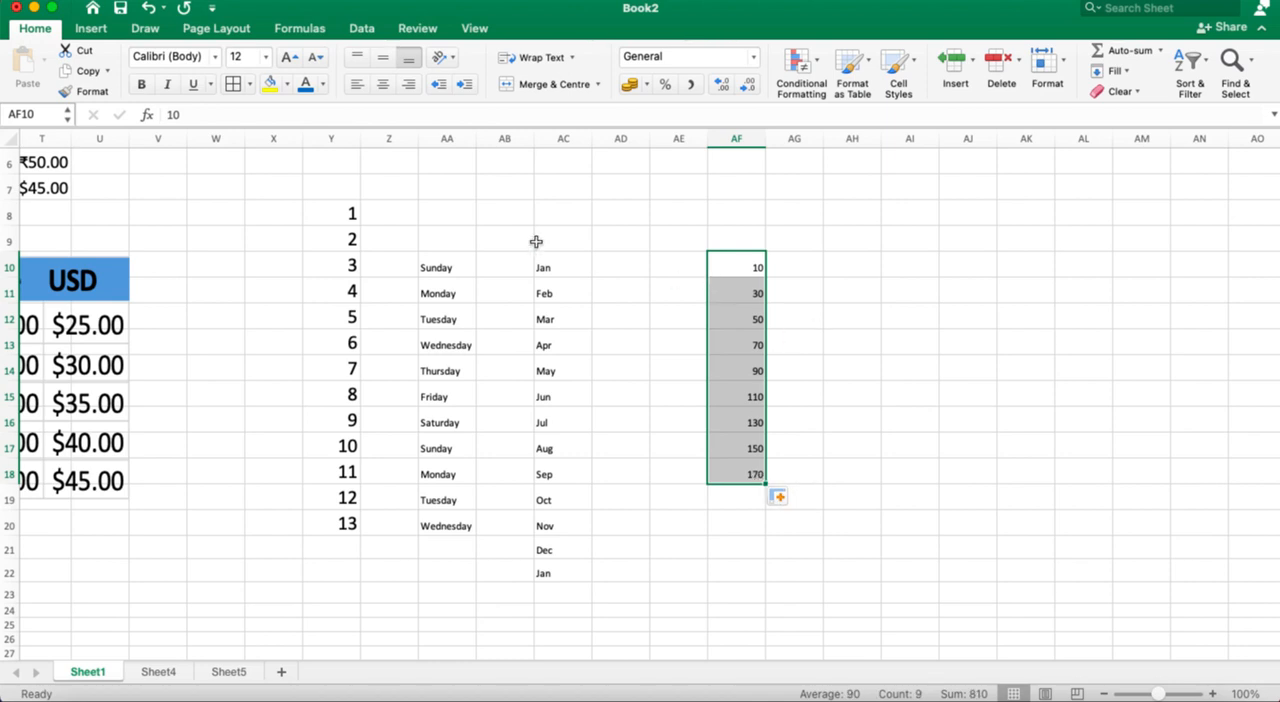
{"action": "left_click", "coordinate": [266, 57]}
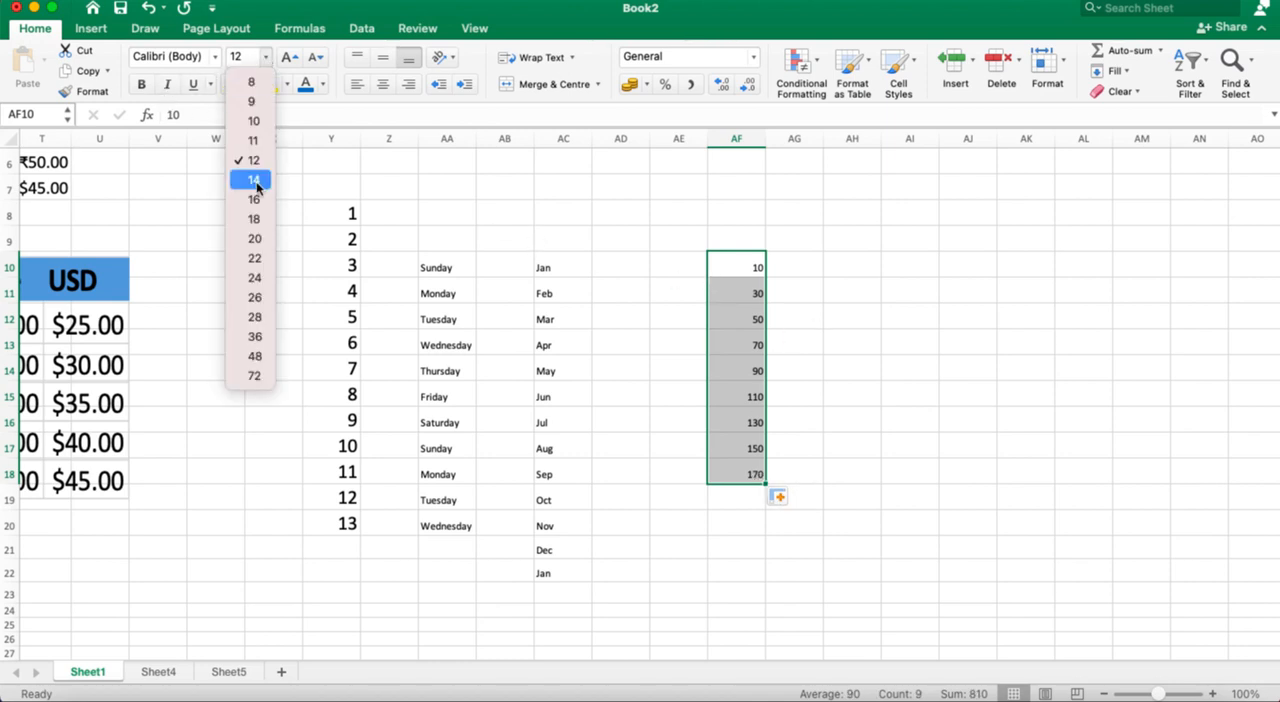
{"action": "left_click", "coordinate": [255, 258]}
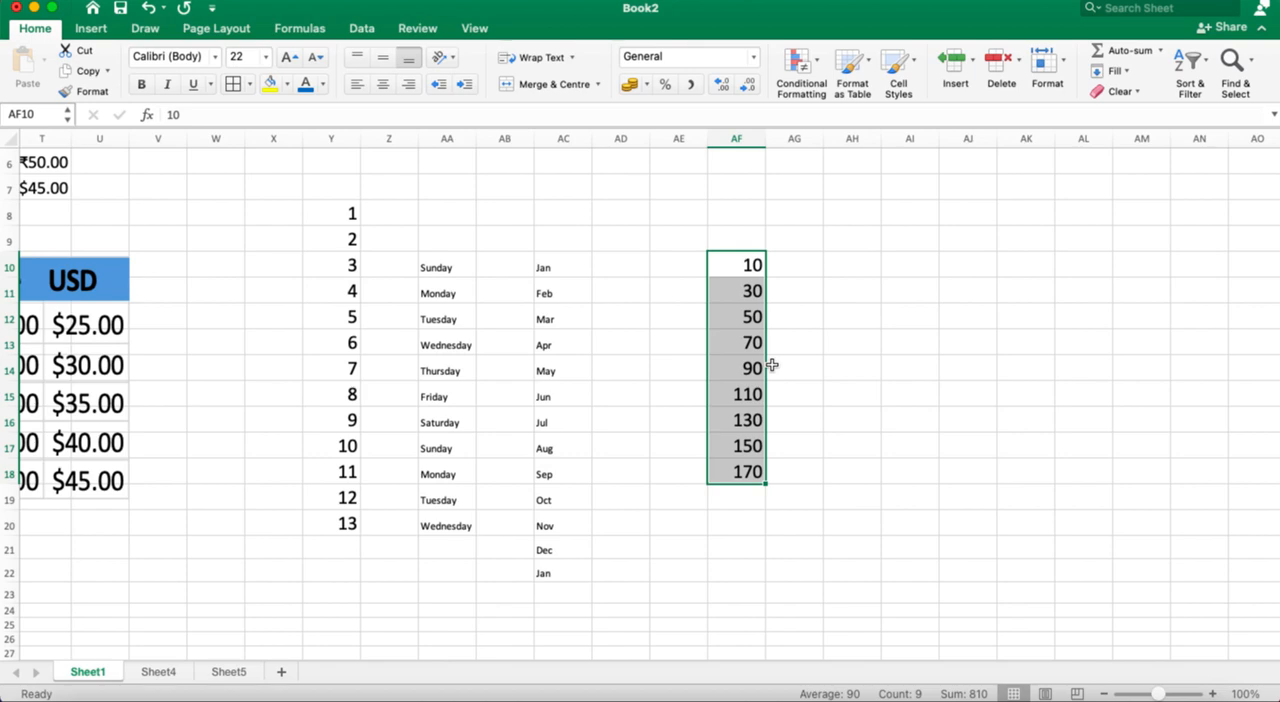
{"action": "scroll", "coordinate": [772, 365], "scroll_direction": "left", "scroll_amount": 15}
{"action": "scroll", "coordinate": [772, 365], "scroll_direction": "up", "scroll_amount": 2}
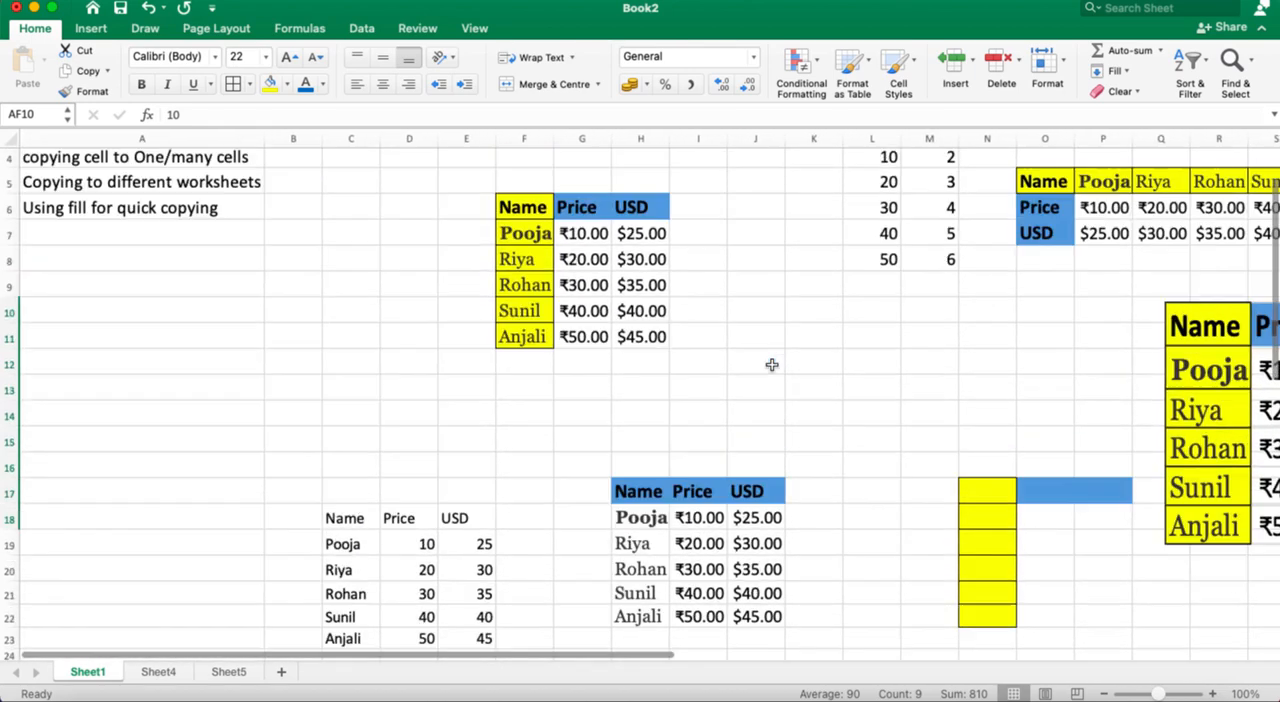
{"action": "scroll", "coordinate": [772, 365], "scroll_direction": "up", "scroll_amount": 2}
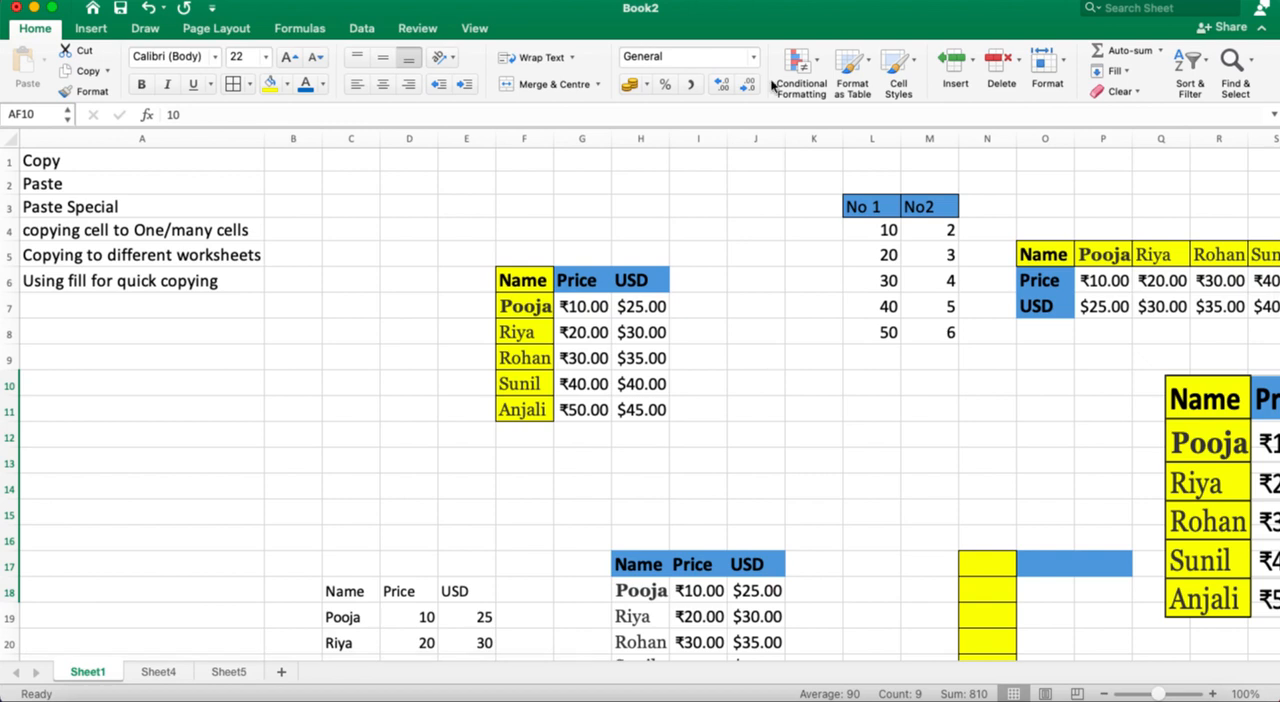
{"action": "left_click", "coordinate": [800, 4]}
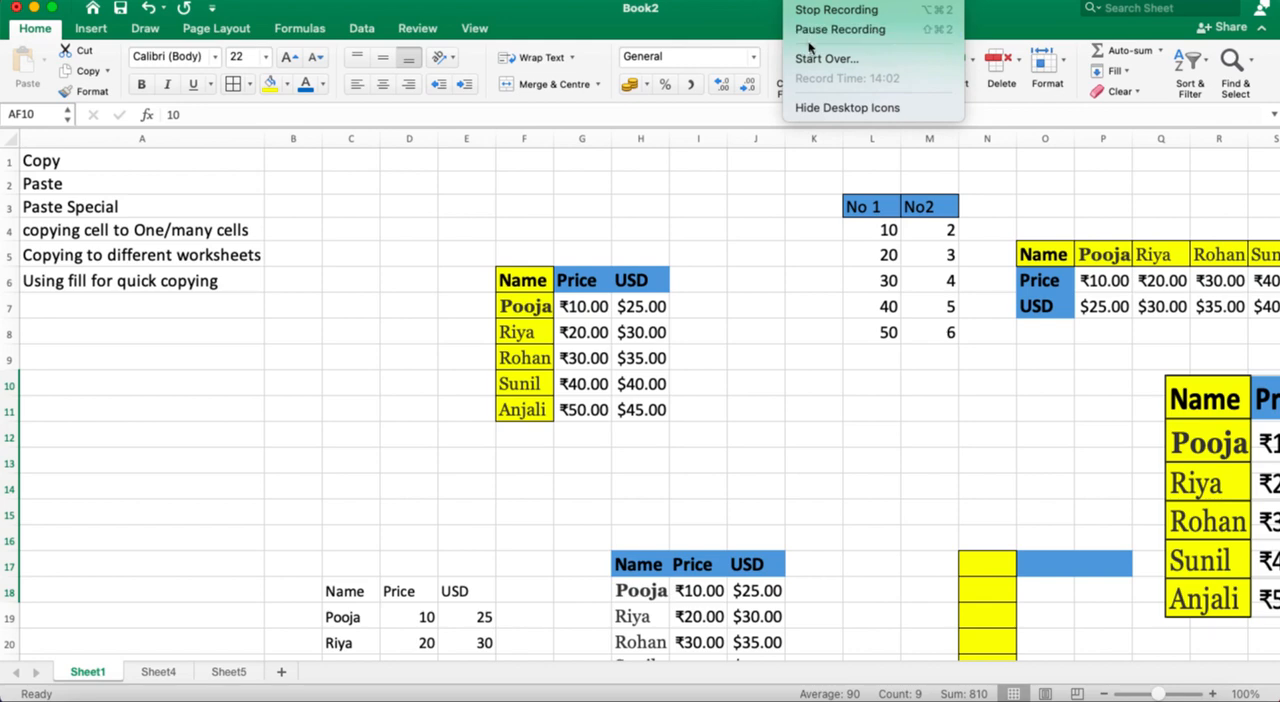